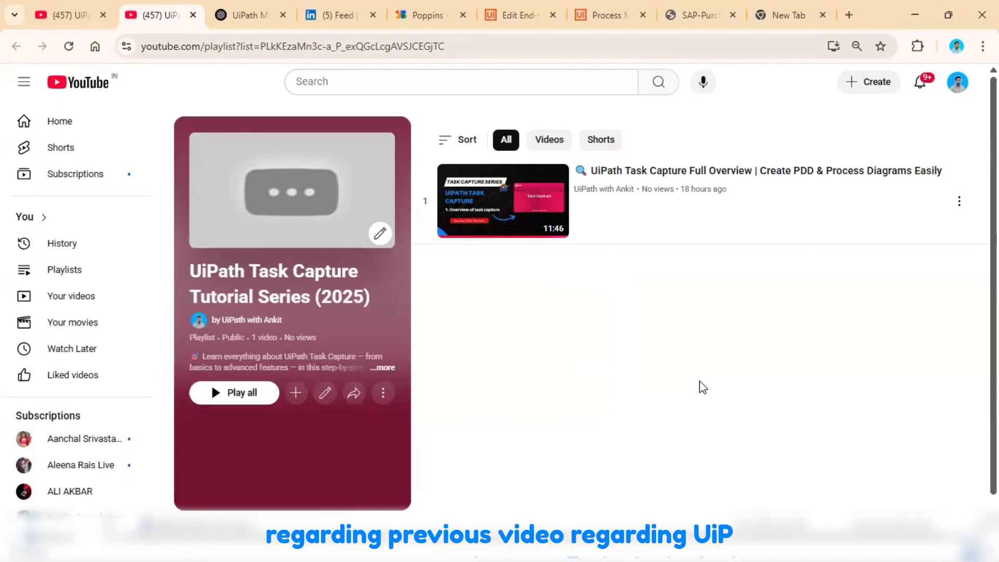
- Switch from the browser to UiPath Task Capture and create a new document from its home page
{"action": "left_click", "coordinate": [68, 15]}
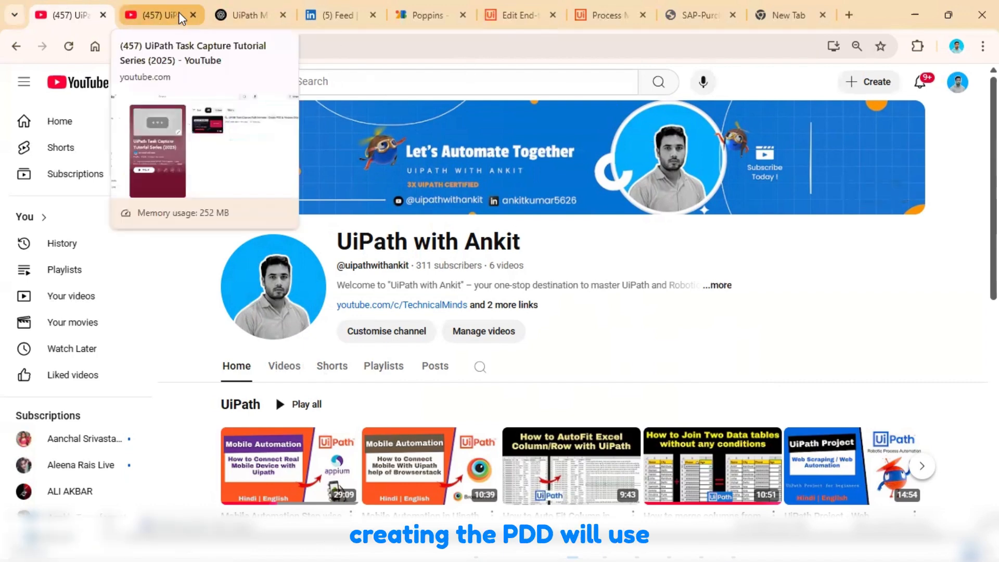
{"action": "left_click", "coordinate": [790, 15]}
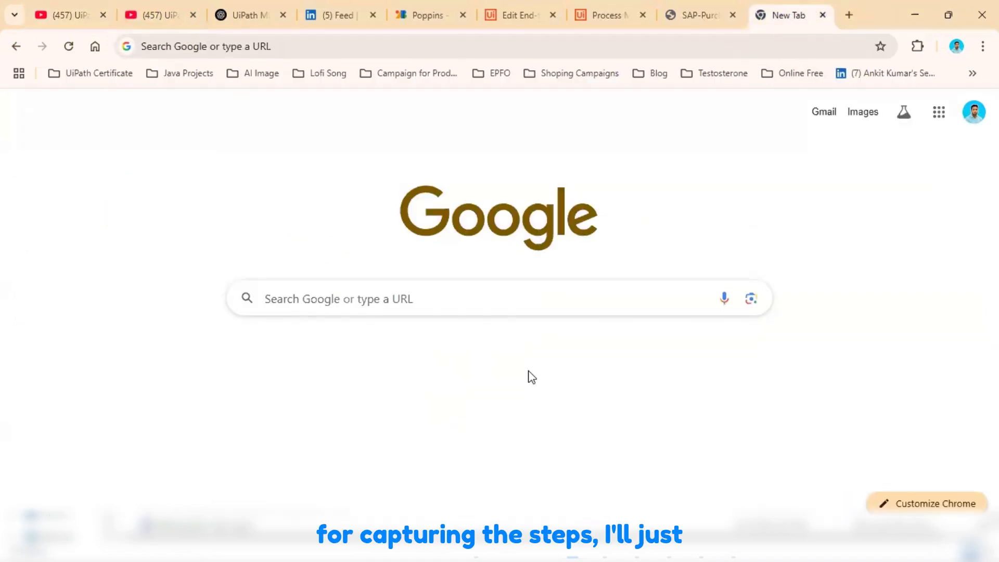
{"action": "left_click", "coordinate": [636, 548]}
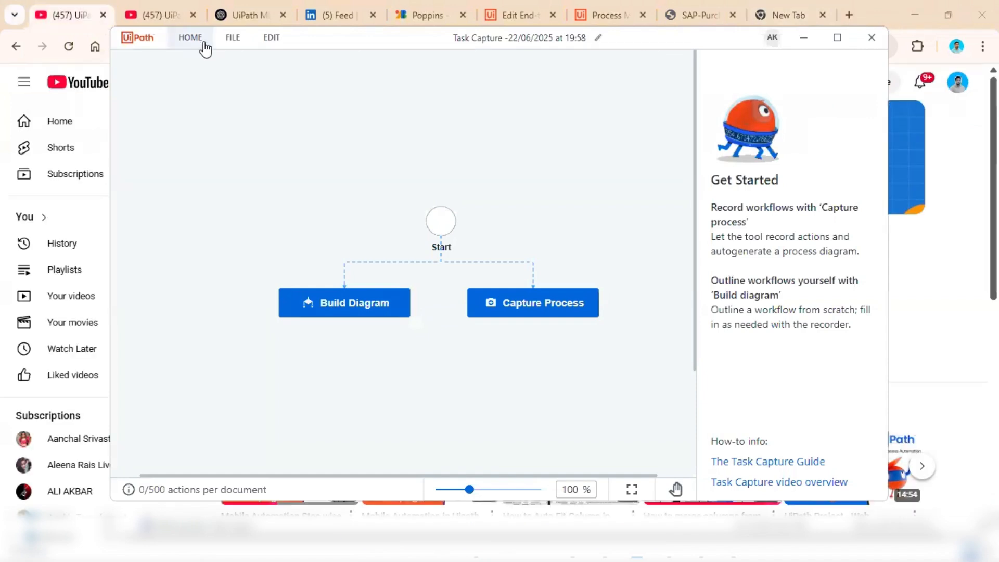
{"action": "left_click", "coordinate": [202, 43]}
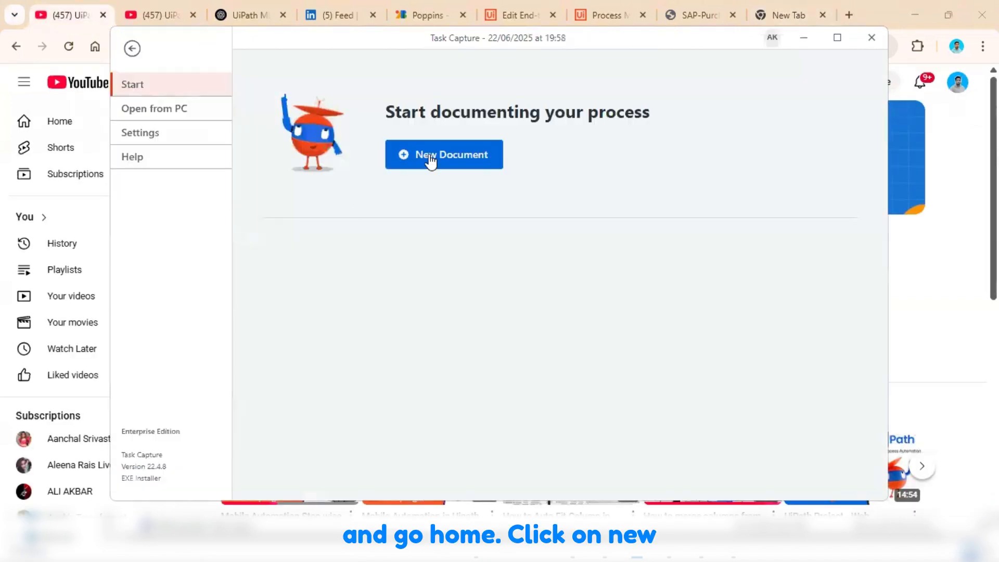
{"action": "left_click", "coordinate": [452, 160]}
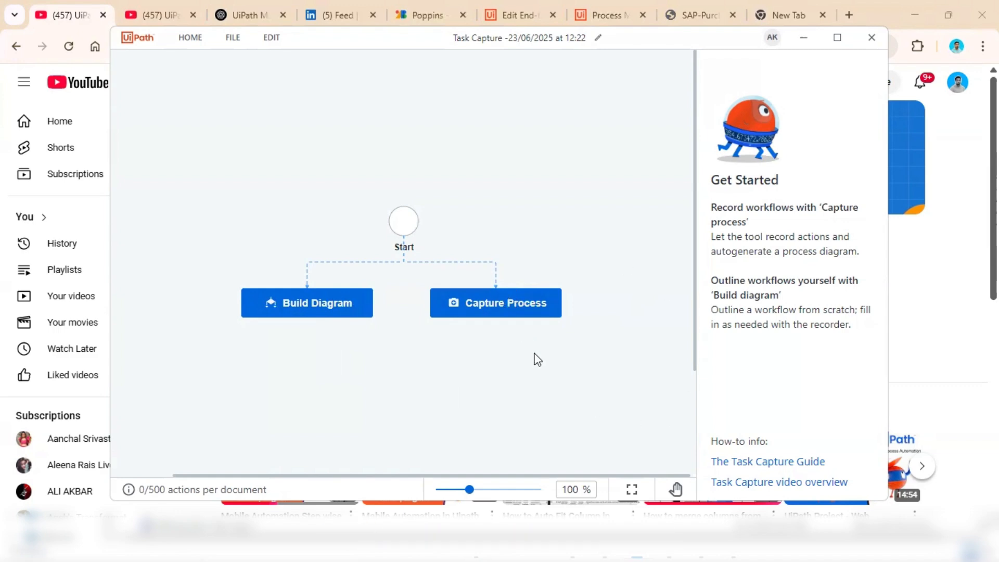
- Start a process capture and record switching to the blank New Tab page in the browser
{"action": "left_click", "coordinate": [495, 318]}
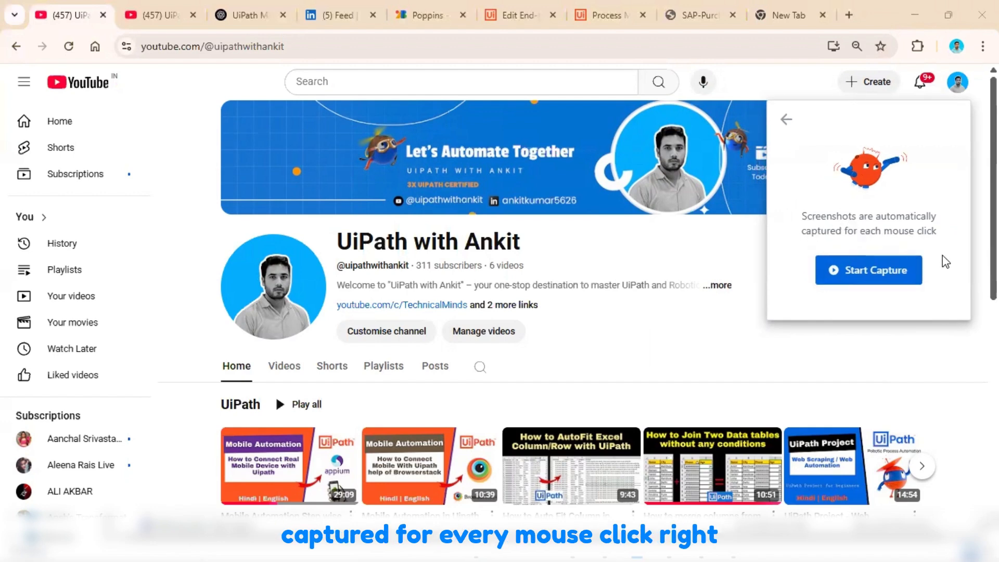
{"action": "left_click", "coordinate": [875, 271]}
{"action": "left_click", "coordinate": [784, 20]}
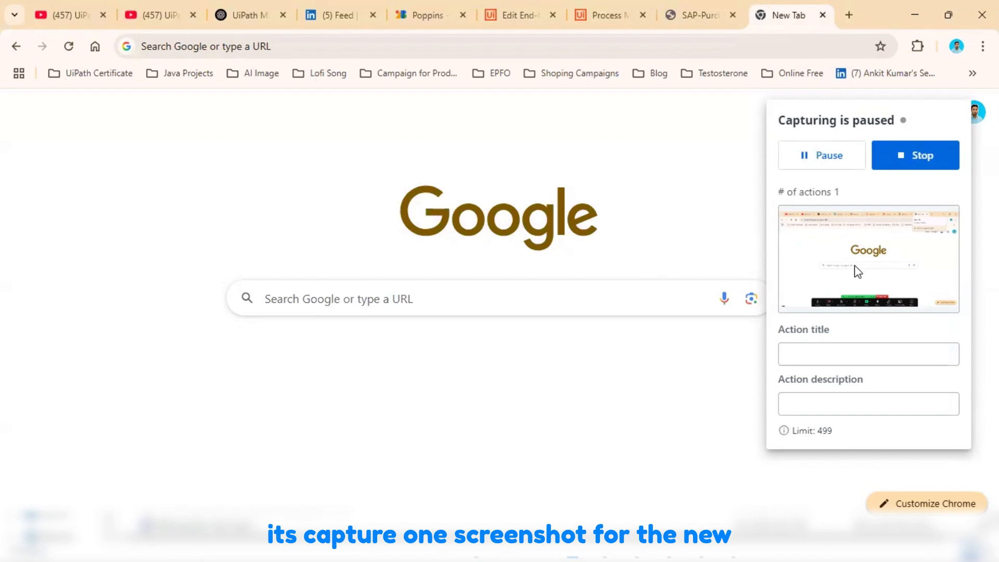
- Title the captured action "Click on New Tab"
{"action": "left_click", "coordinate": [850, 355]}
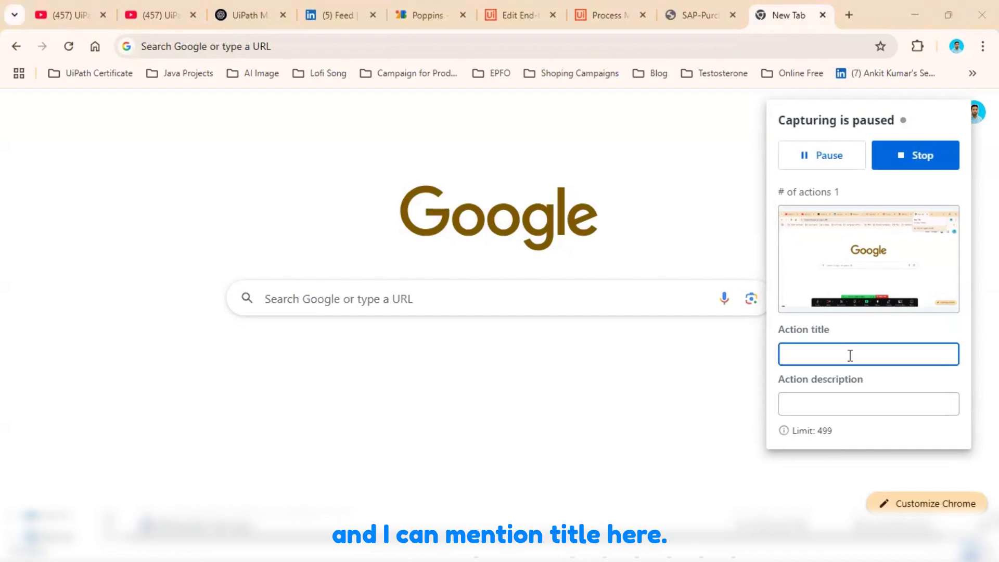
{"action": "type", "text": "Click on "}
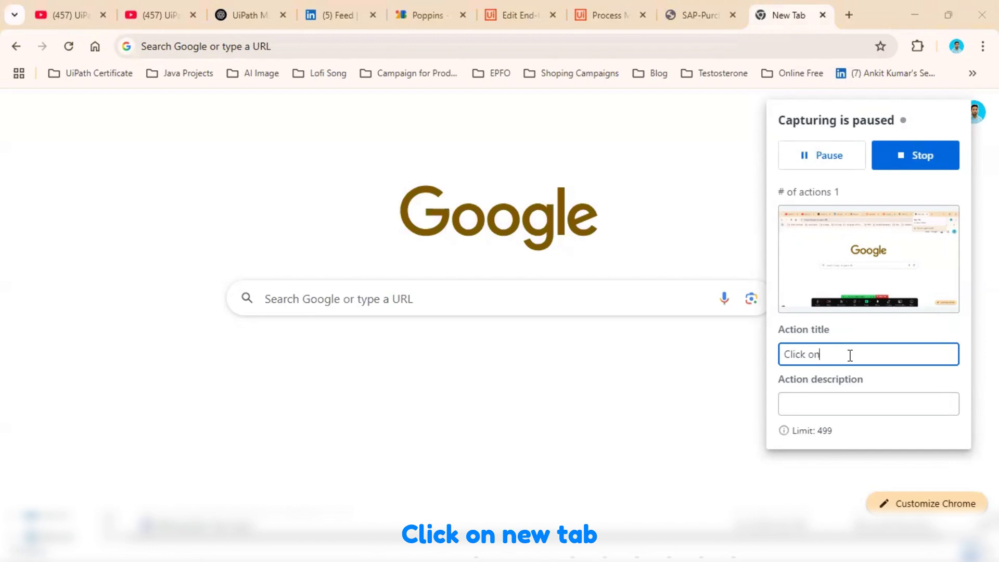
{"action": "type", "text": "New Tab"}
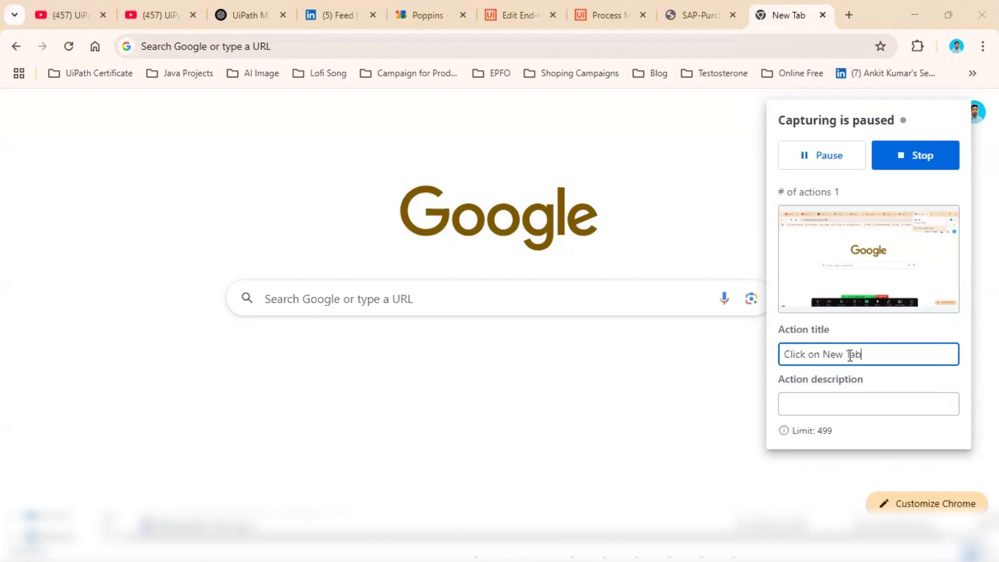
- Open the RPA Challenge site at rpachallenge.com in the browser's new tab while capturing
{"action": "left_click", "coordinate": [320, 44]}
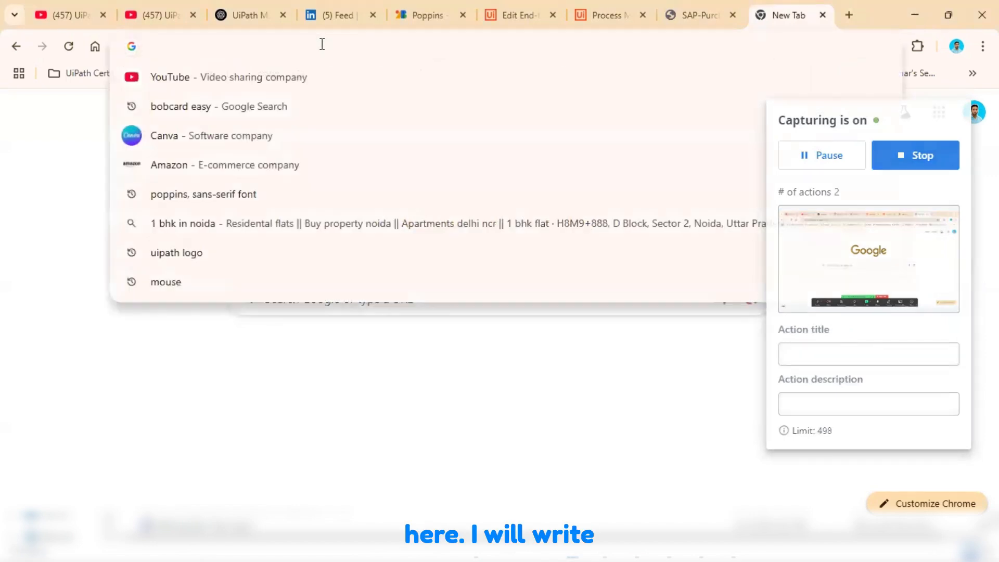
{"action": "type", "text": "RPA"}
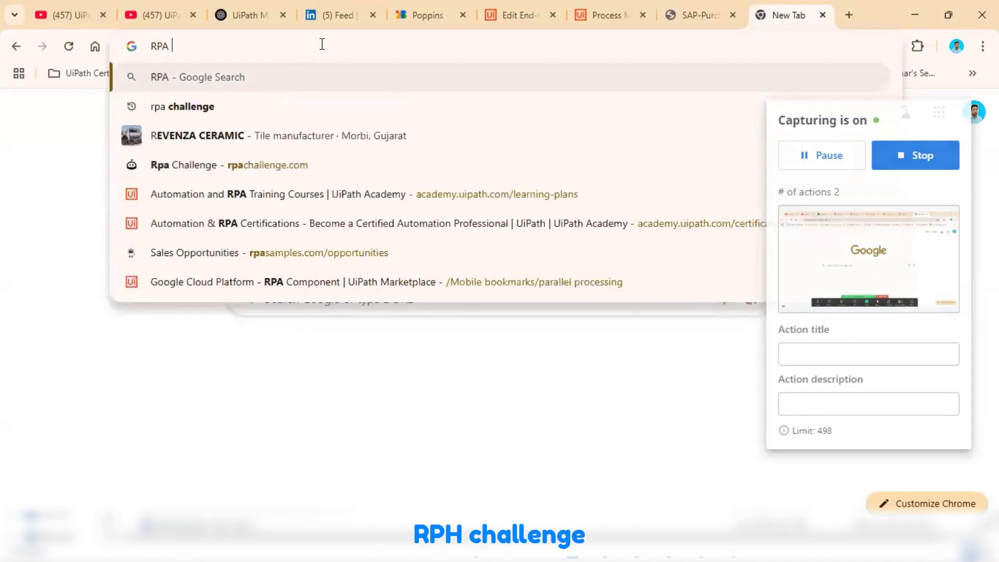
{"action": "key", "text": "Down"}
{"action": "key", "text": "Down"}
{"action": "key", "text": "Down"}
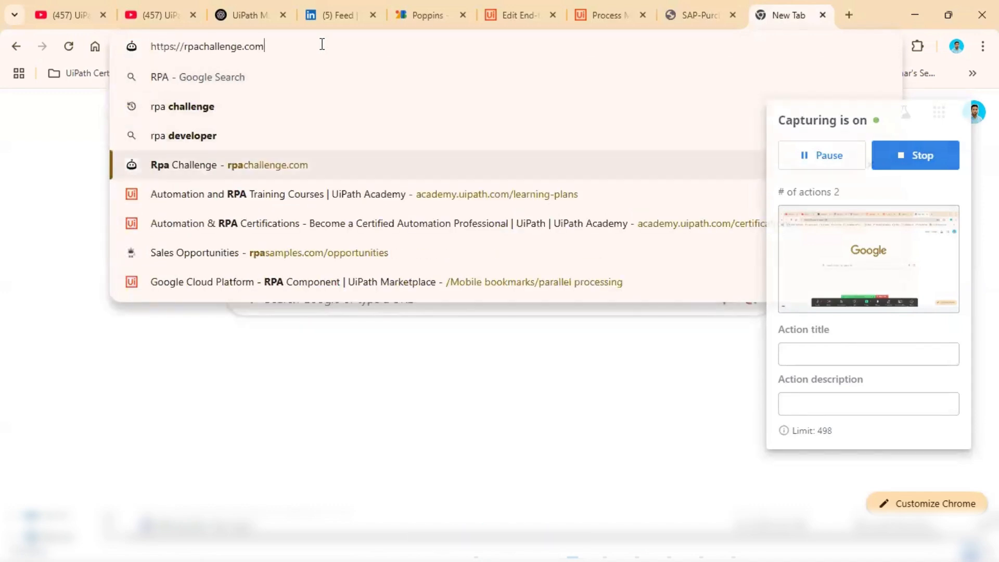
{"action": "key", "text": "Return"}
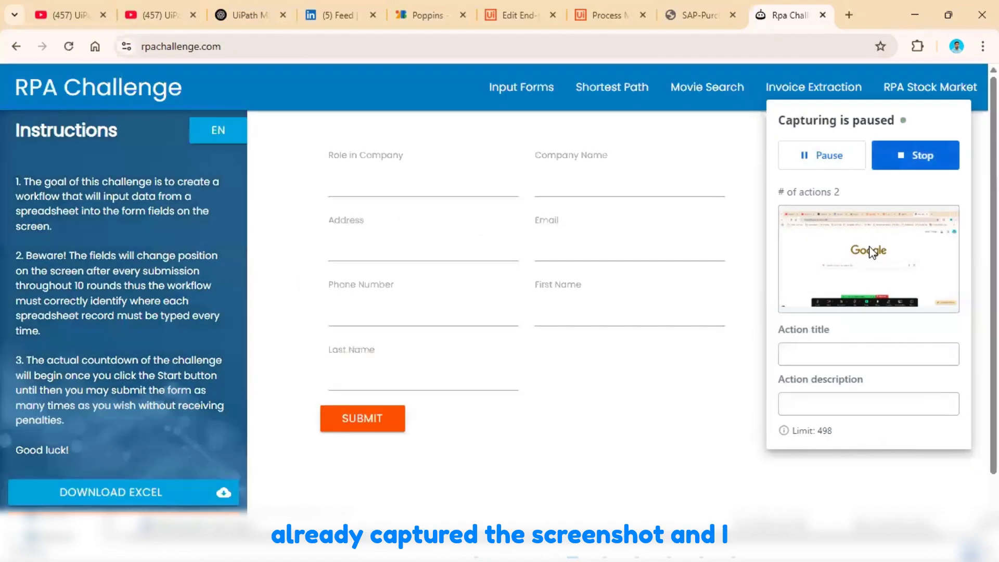
- Copy the RPA Challenge site's address and title the captured action "Open URL"
{"action": "left_click", "coordinate": [177, 47]}
{"action": "key", "text": "ctrl+c"}
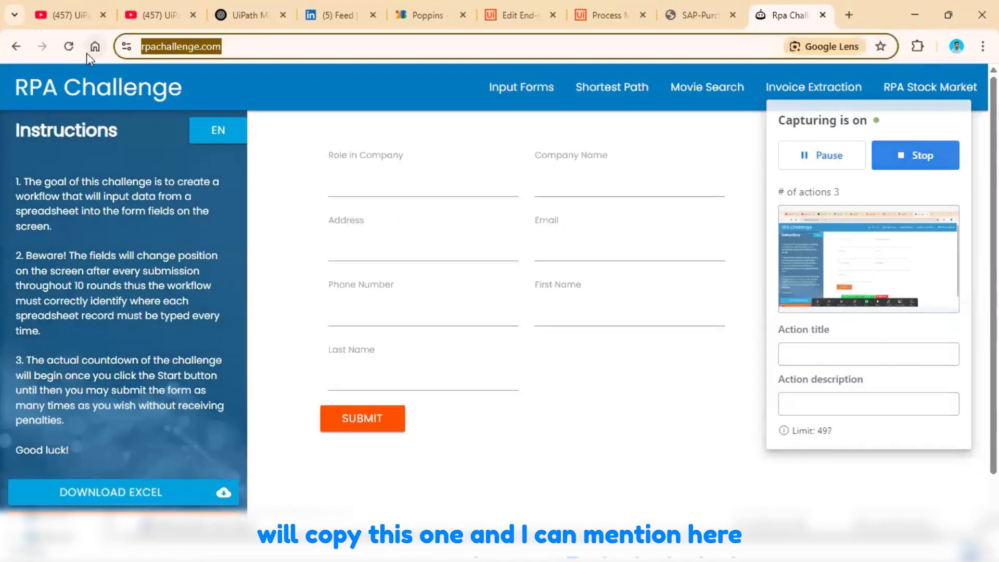
{"action": "left_click", "coordinate": [838, 353]}
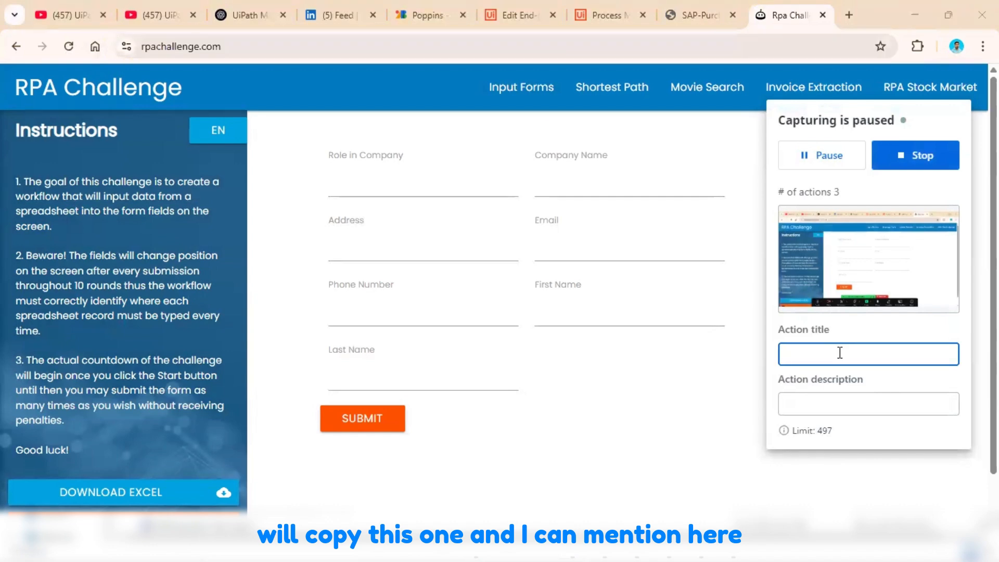
{"action": "type", "text": "Open"}
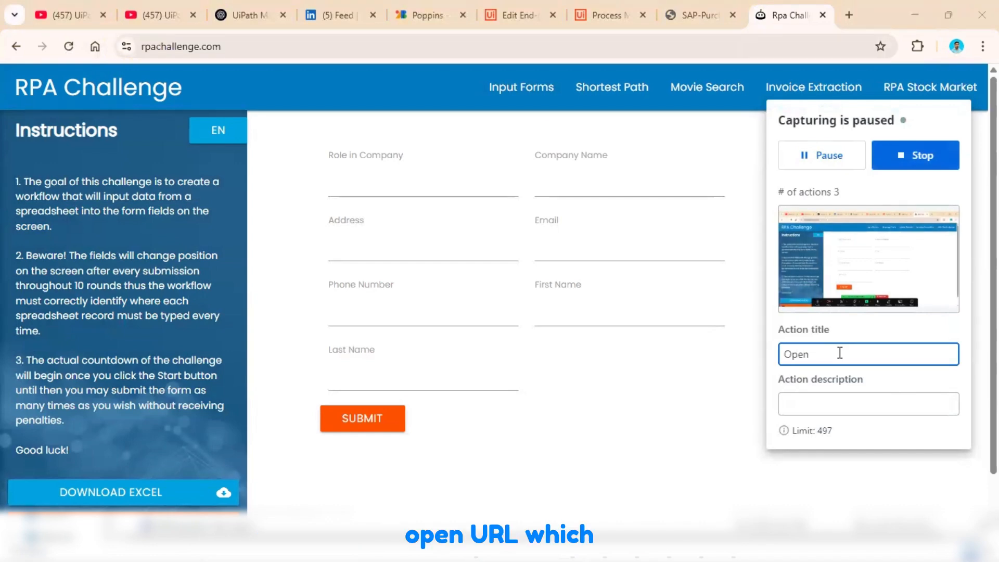
{"action": "type", "text": " URL"}
{"action": "left_click", "coordinate": [833, 403]}
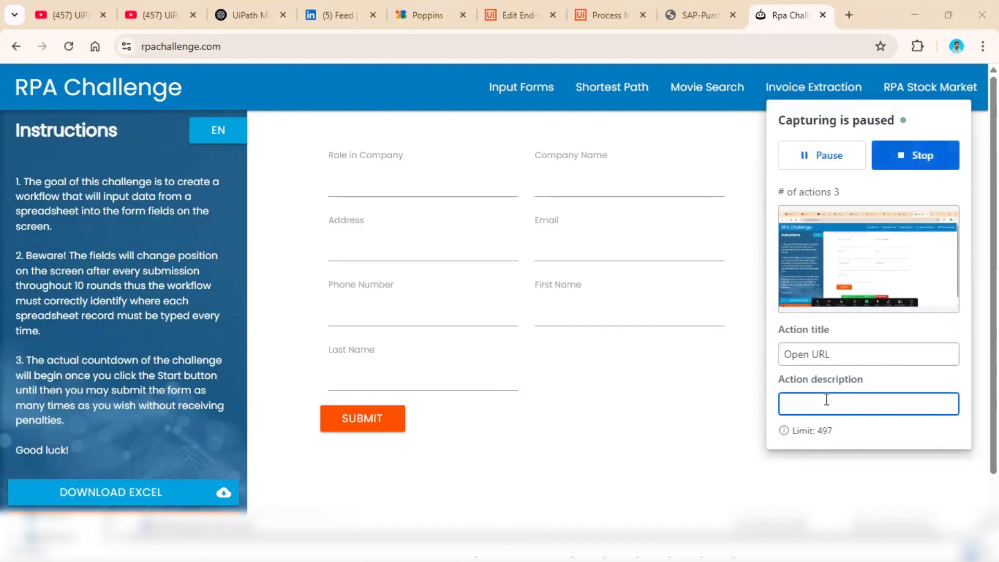
{"action": "type", "text": "Just copy and paste thiws"}
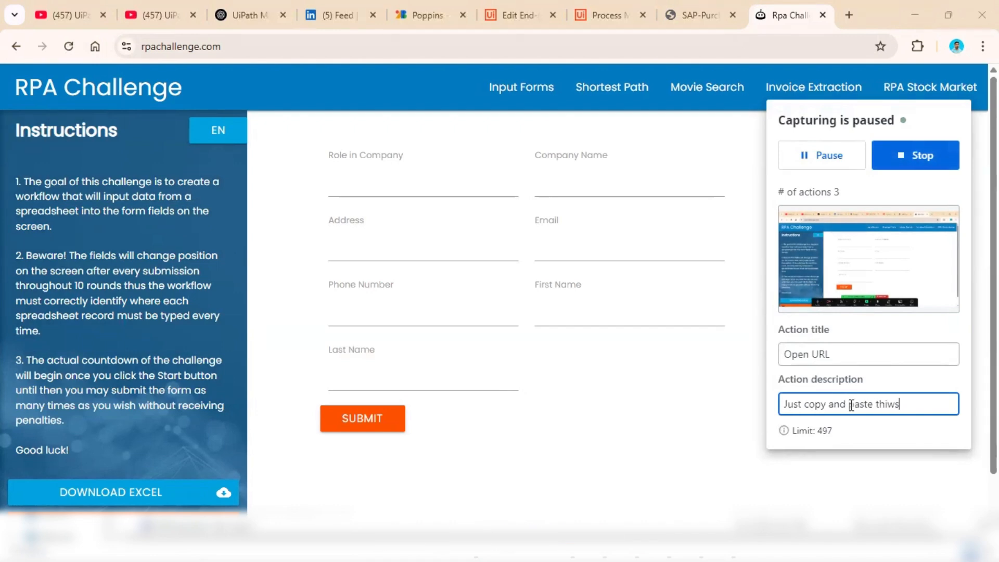
{"action": "key", "text": "BackSpace"}
{"action": "key", "text": "BackSpace"}
{"action": "key", "text": "BackSpace"}
{"action": "type", "text": "s URL"}
{"action": "key", "text": "ctrl+v"}
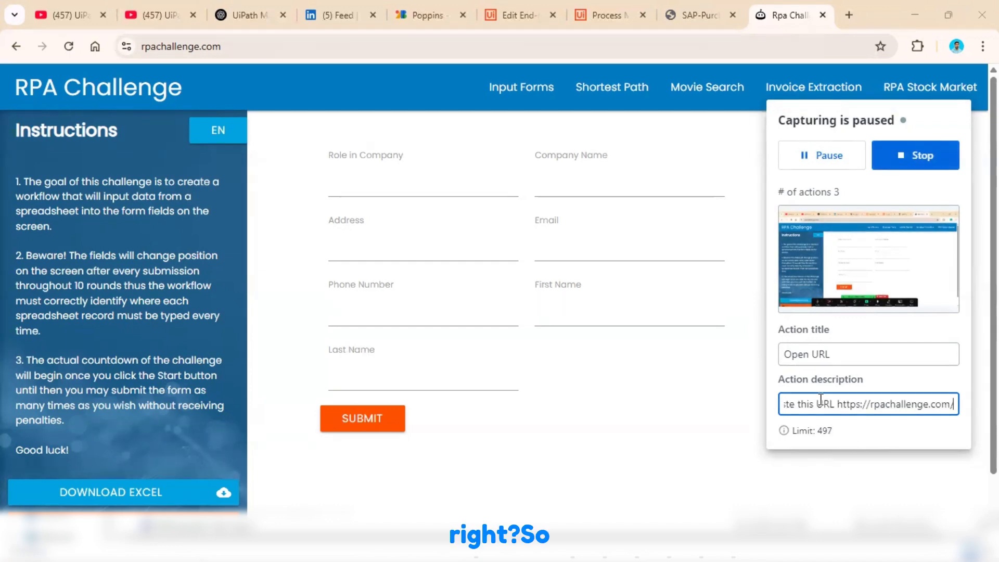
{"action": "left_click", "coordinate": [850, 352]}
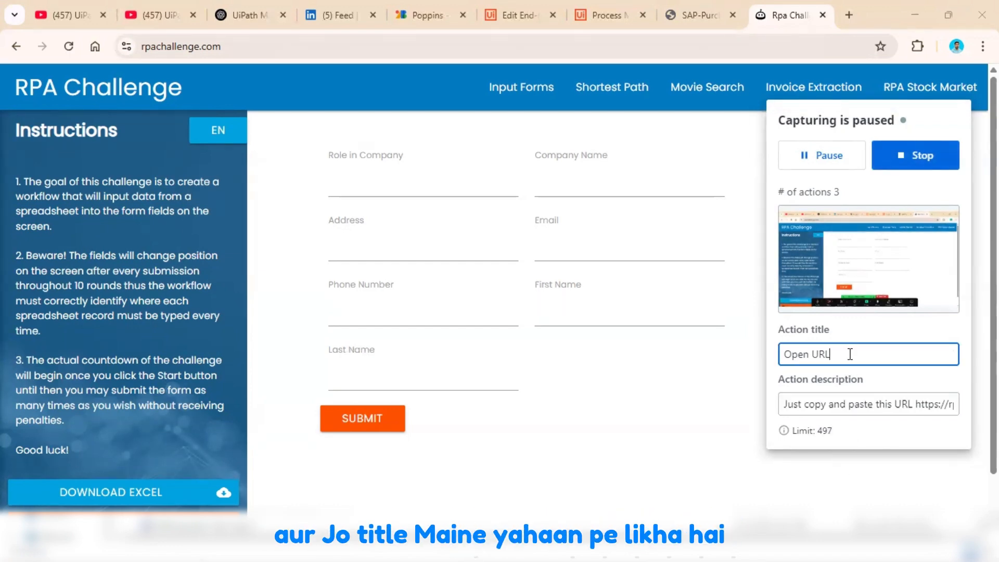
{"action": "left_click_drag", "start_coordinate": [849, 351], "coordinate": [776, 358]}
{"action": "left_click", "coordinate": [856, 364]}
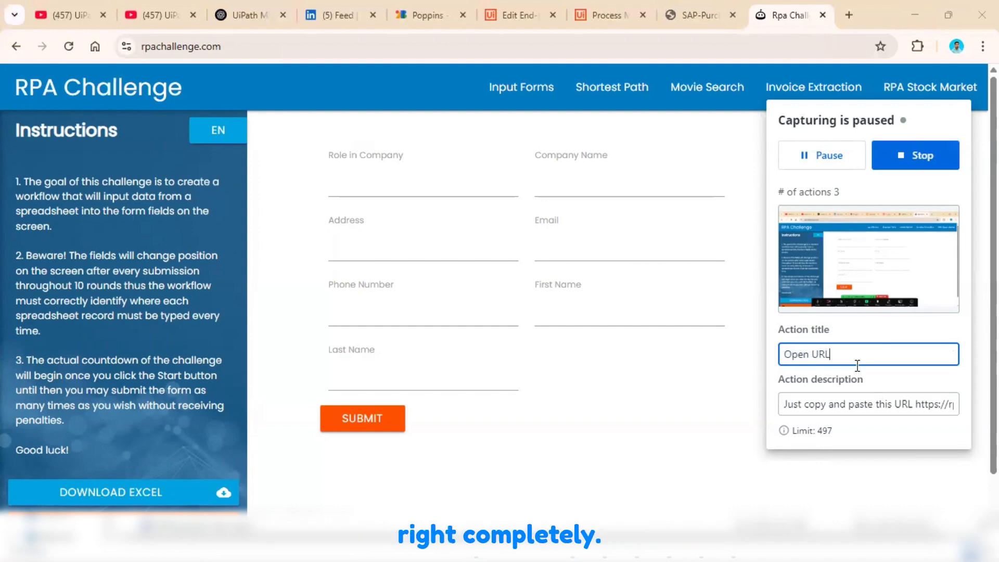
- Start the RPA Challenge countdown to capture that action and return to the input form
{"action": "scroll", "coordinate": [255, 422], "scroll_direction": "down", "scroll_amount": 1}
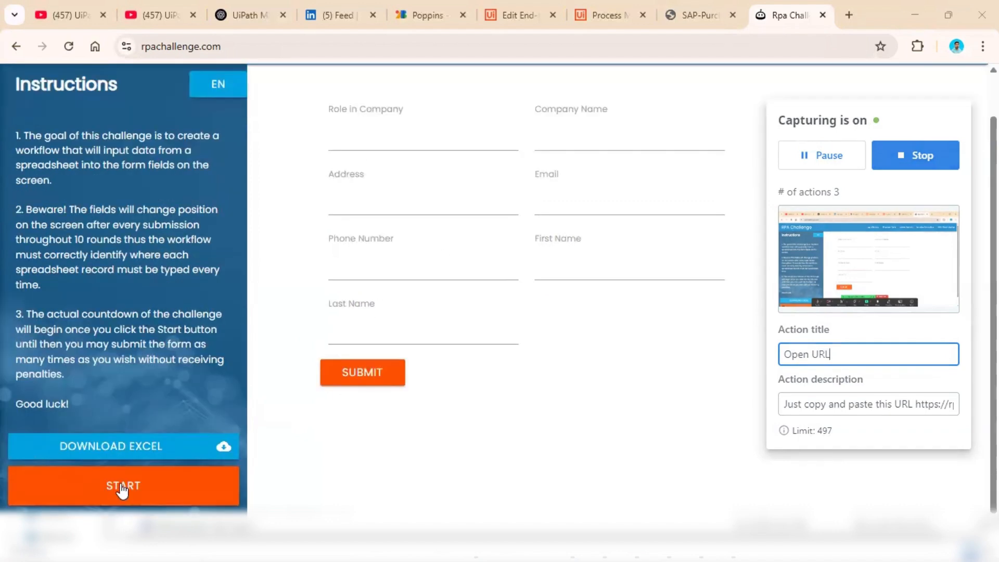
{"action": "left_click", "coordinate": [84, 499]}
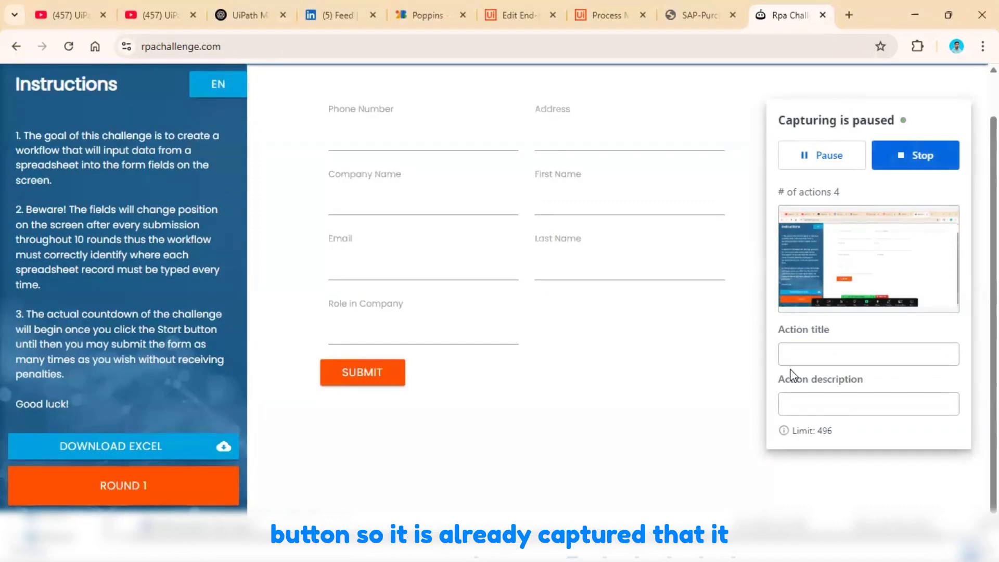
{"action": "left_click", "coordinate": [814, 154]}
{"action": "scroll", "coordinate": [638, 279], "scroll_direction": "up", "scroll_amount": 1}
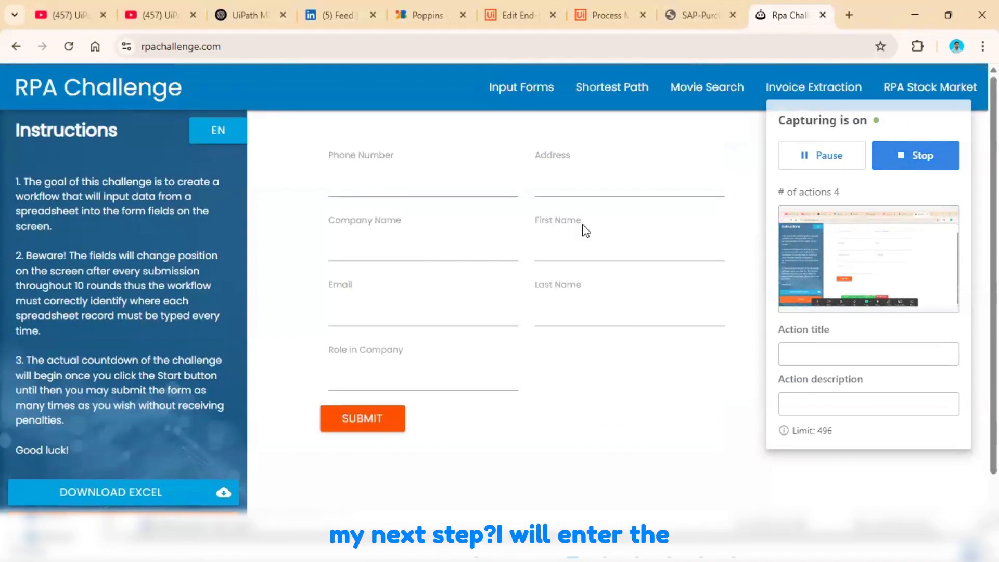
- Fill in the person's first name and last name in the round 1 form
{"action": "left_click", "coordinate": [627, 248]}
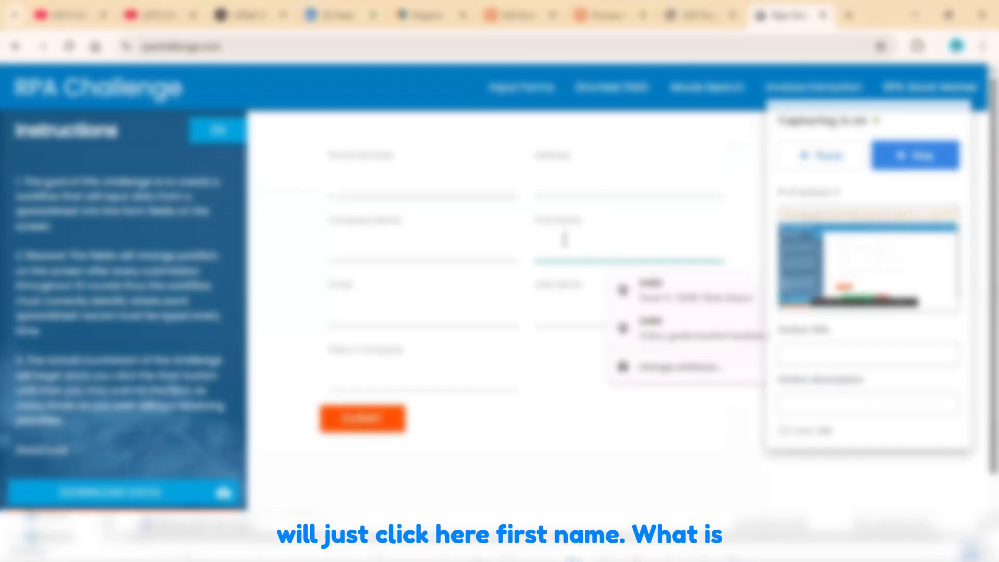
{"action": "type", "text": "John"}
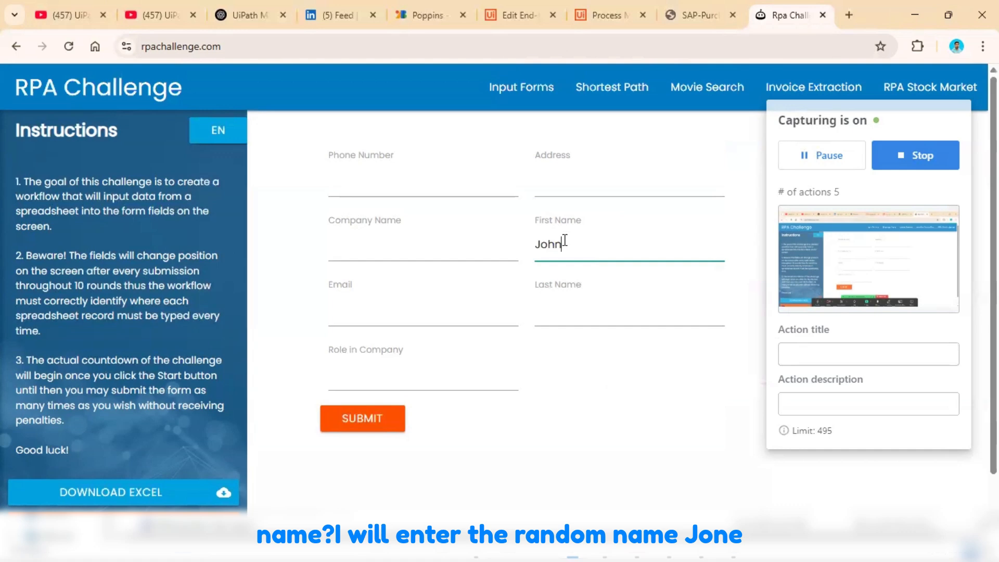
{"action": "left_click", "coordinate": [557, 303]}
{"action": "type", "text": "Mart"}
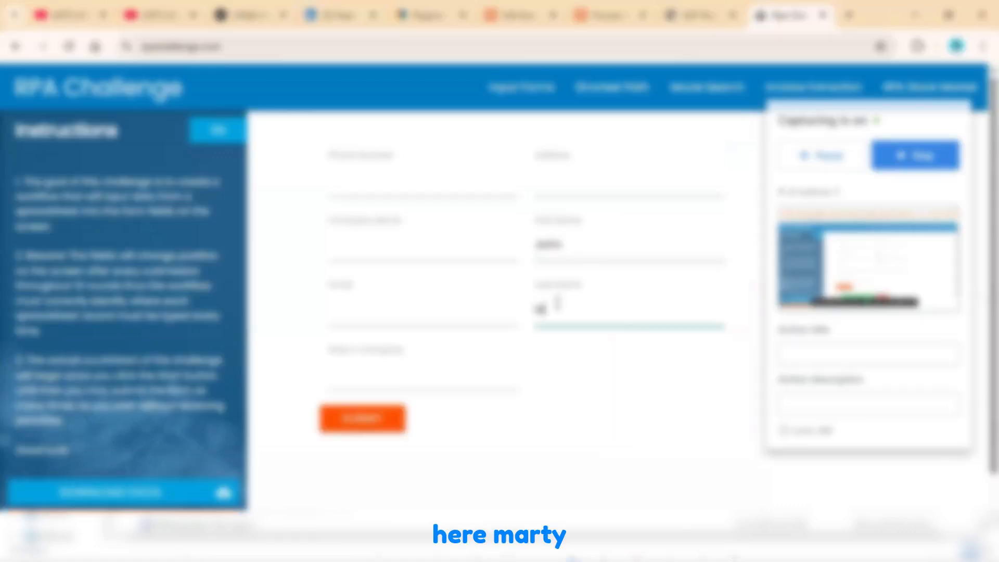
{"action": "type", "text": "y"}
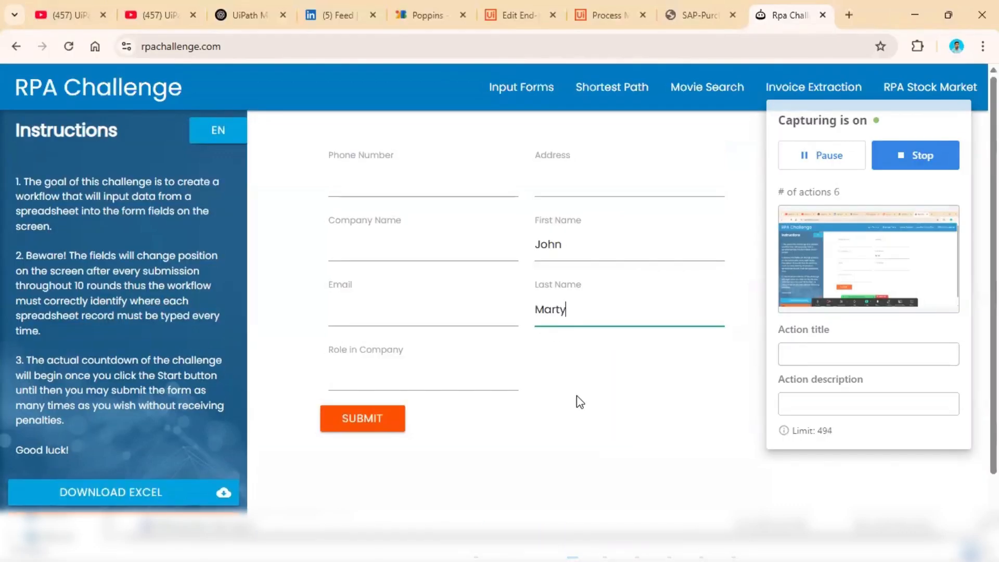
- Complete the form with phone number, address, e-mail, company name abc and role consultant, and submit it
{"action": "left_click", "coordinate": [405, 252]}
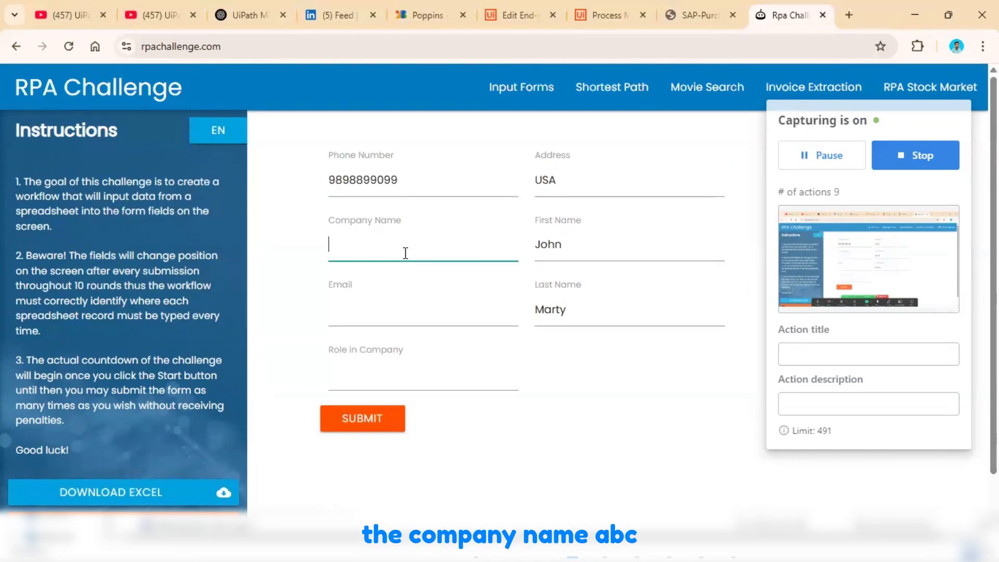
{"action": "type", "text": "abc"}
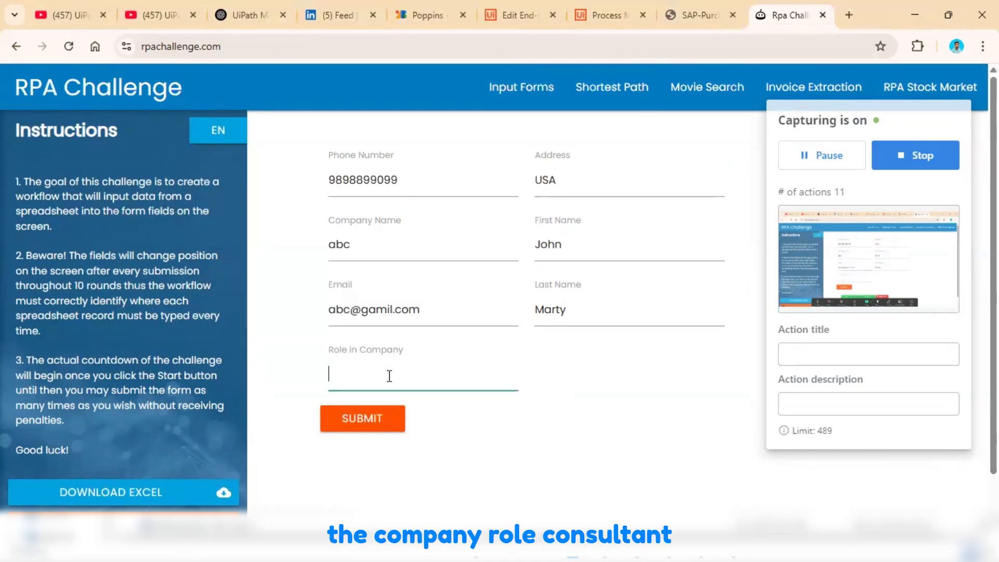
{"action": "left_click", "coordinate": [390, 376]}
{"action": "type", "text": "consultant"}
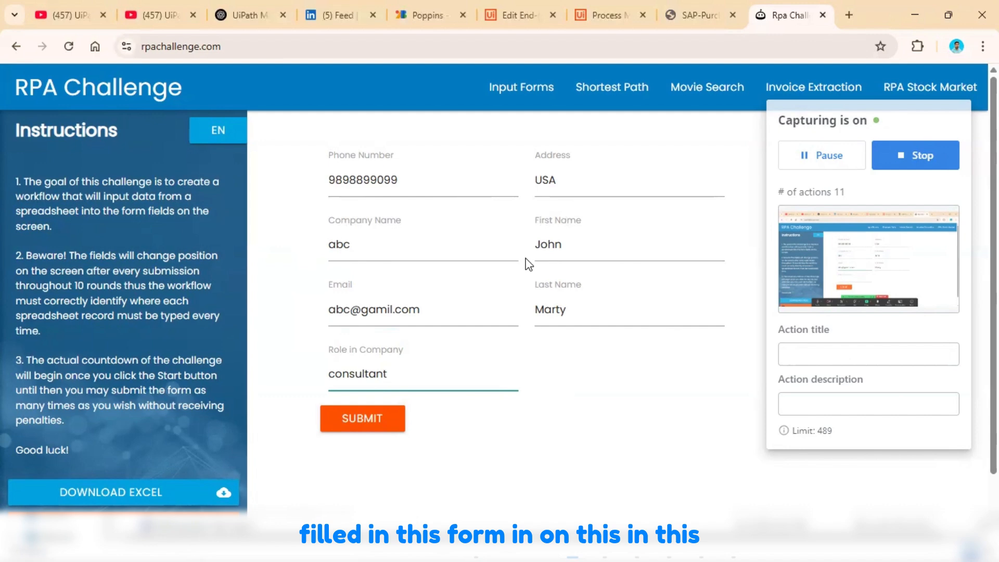
{"action": "left_click", "coordinate": [362, 421]}
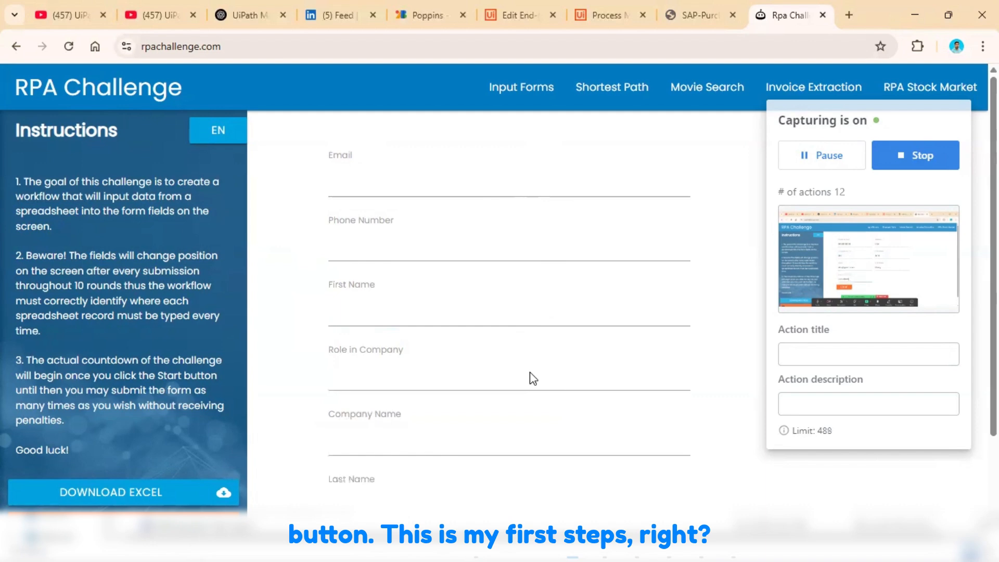
{"action": "scroll", "coordinate": [529, 378], "scroll_direction": "down", "scroll_amount": 2}
{"action": "scroll", "coordinate": [530, 378], "scroll_direction": "up", "scroll_amount": 2}
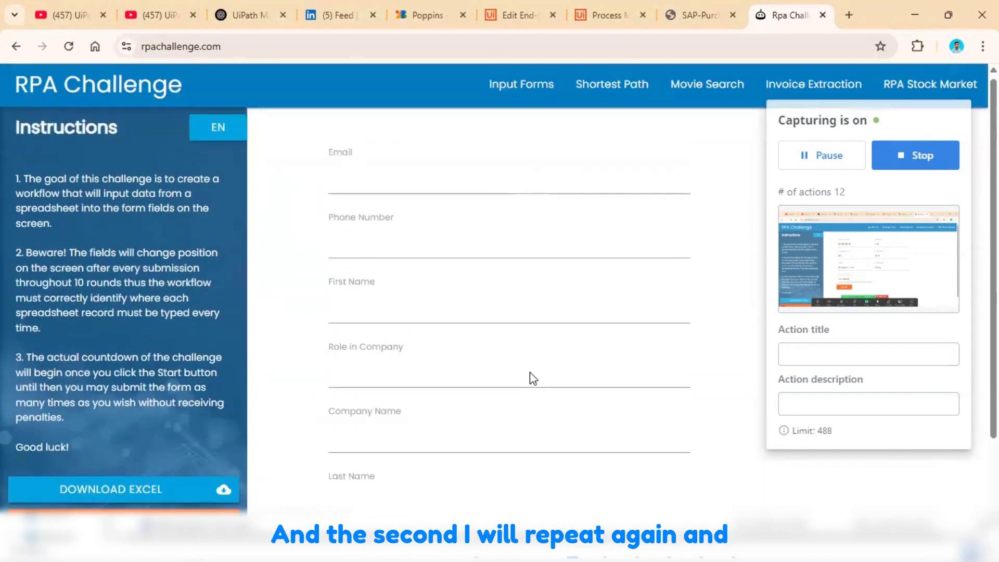
{"action": "scroll", "coordinate": [530, 378], "scroll_direction": "down", "scroll_amount": 2}
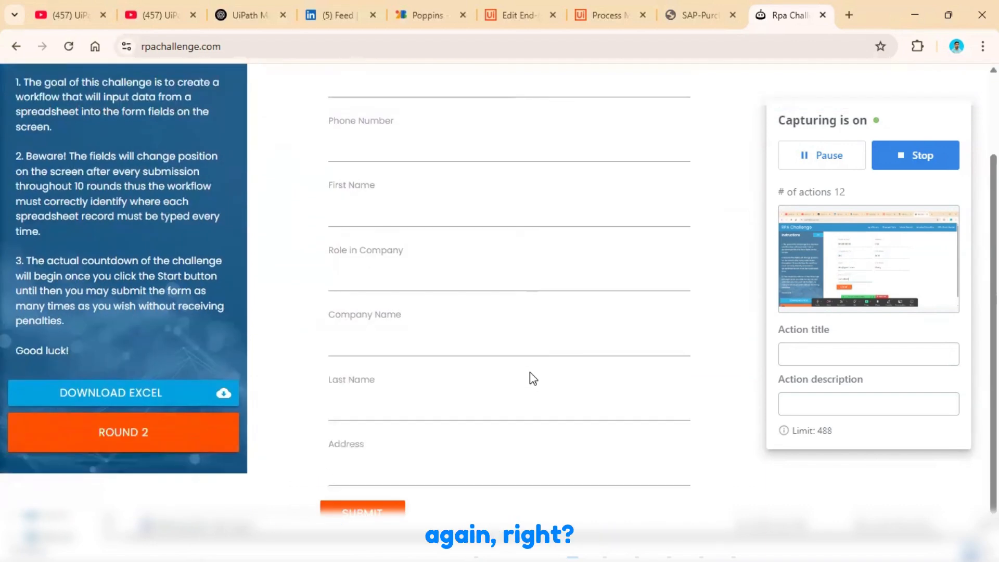
- Shift the capture panel slightly over the RPA Challenge page and pause the capture
{"action": "scroll", "coordinate": [424, 339], "scroll_direction": "up", "scroll_amount": 2}
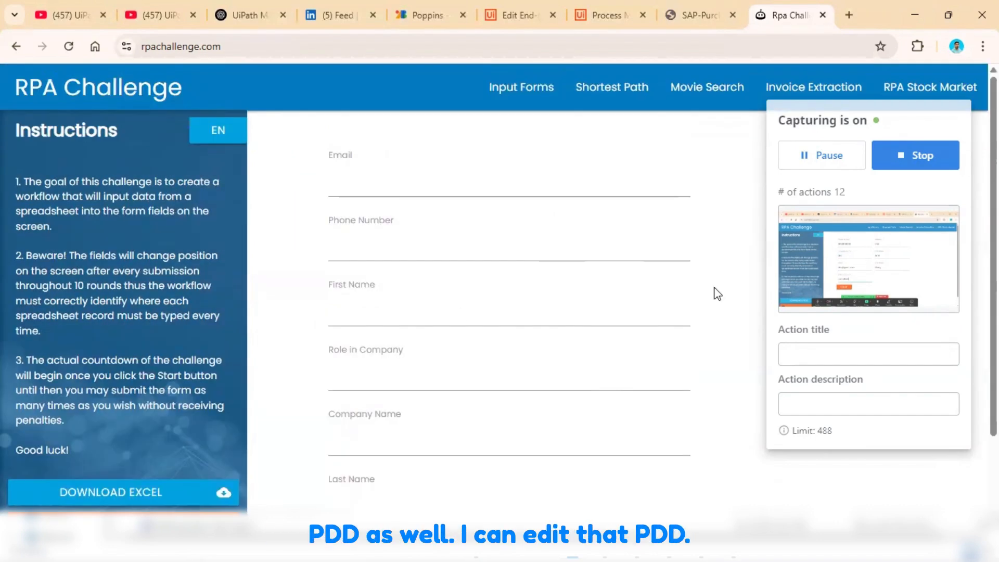
{"action": "left_click", "coordinate": [792, 357]}
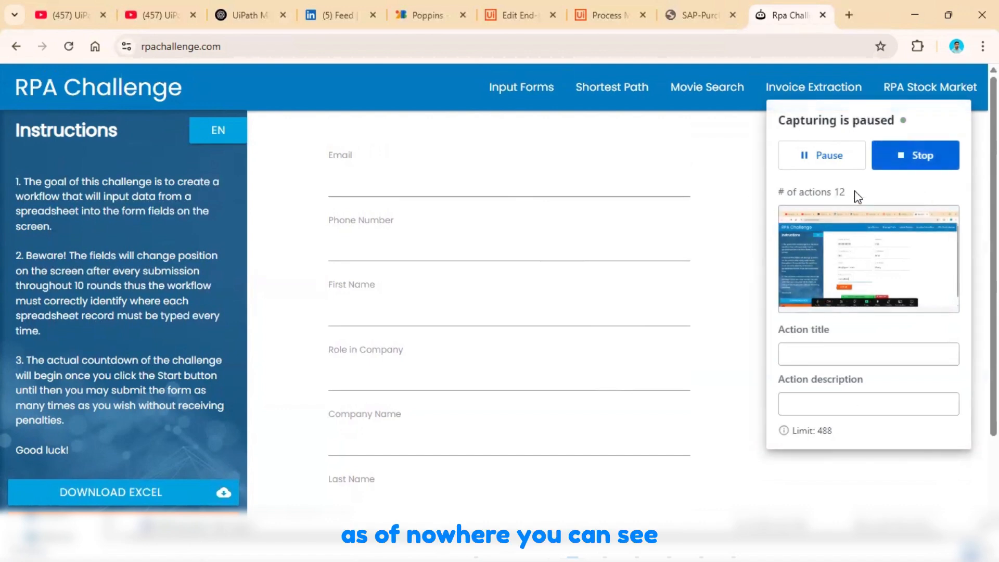
{"action": "left_click_drag", "start_coordinate": [854, 192], "coordinate": [819, 193]}
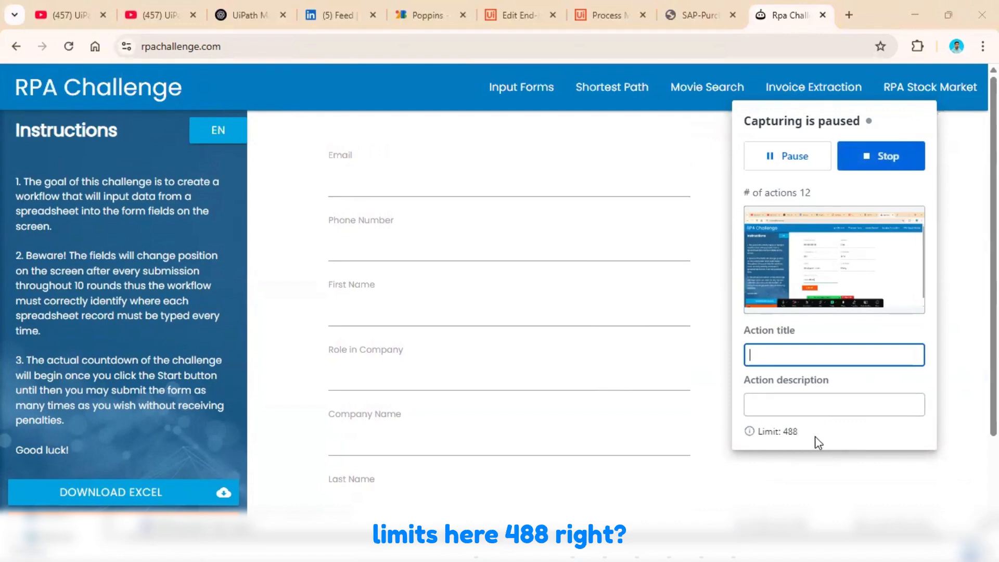
{"action": "left_click", "coordinate": [799, 165]}
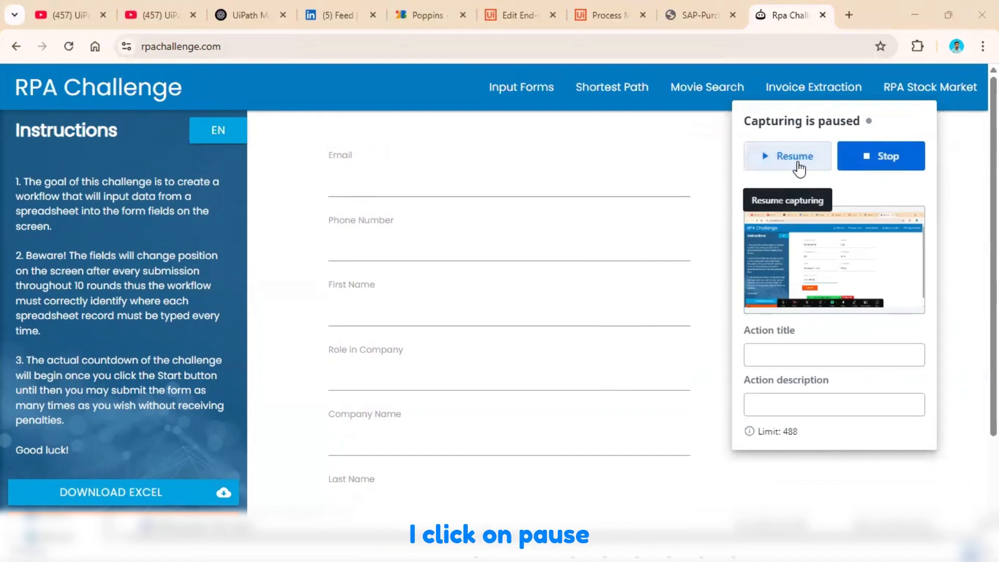
- Open Rpachallenge.com in a new browser tab and go to its Shortest Path challenge
{"action": "left_click", "coordinate": [848, 16]}
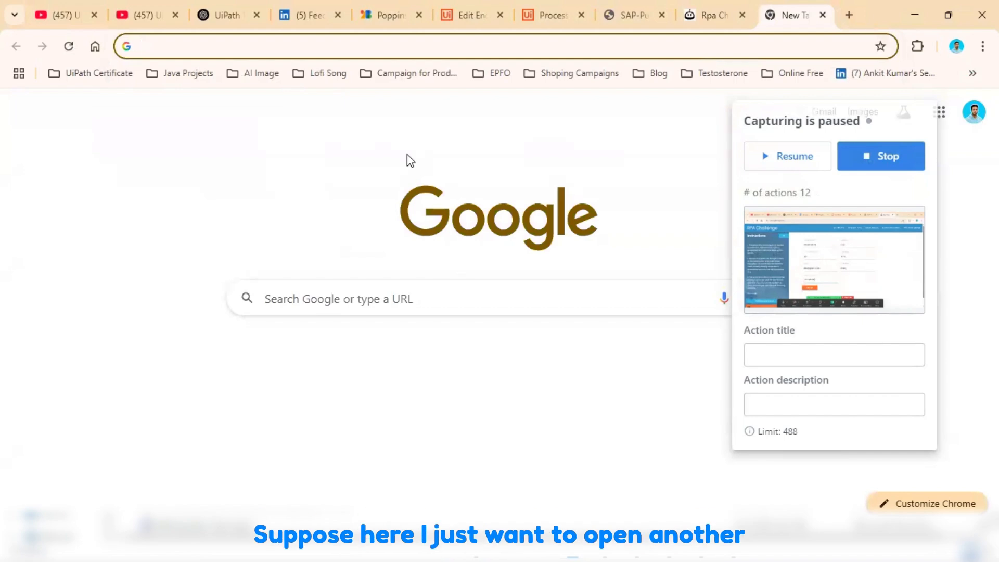
{"action": "type", "text": "Rpachallenge.com"}
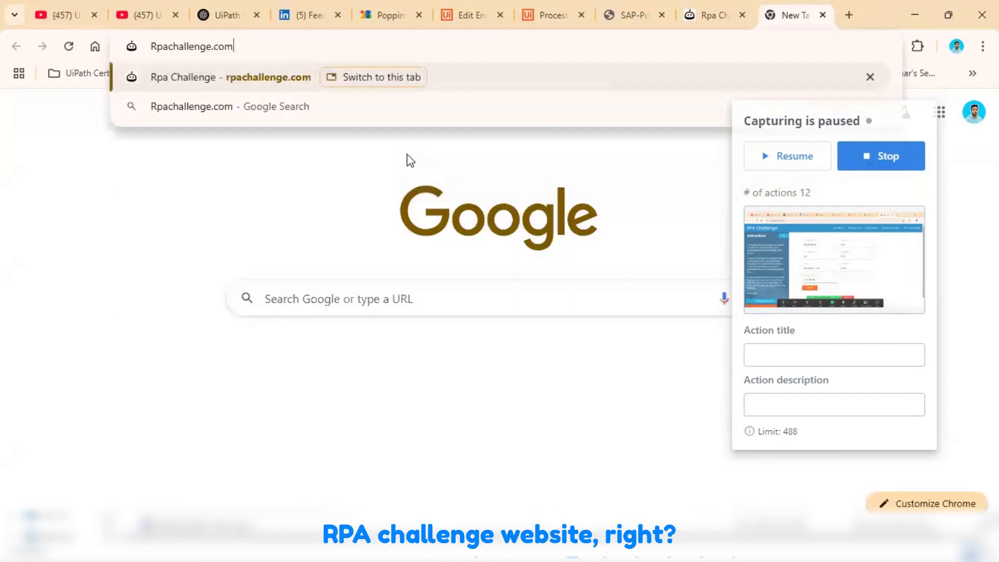
{"action": "key", "text": "Return"}
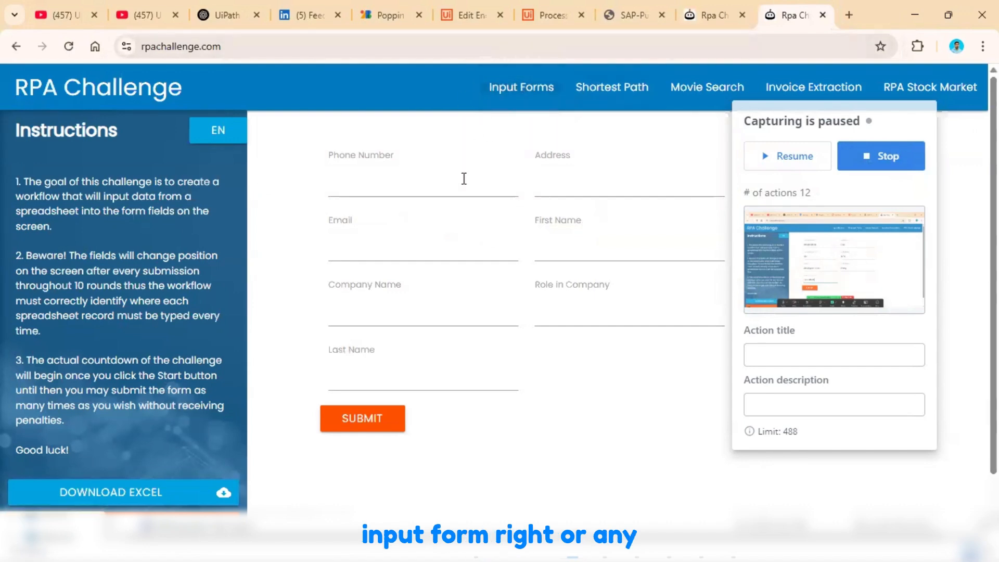
{"action": "left_click", "coordinate": [612, 98]}
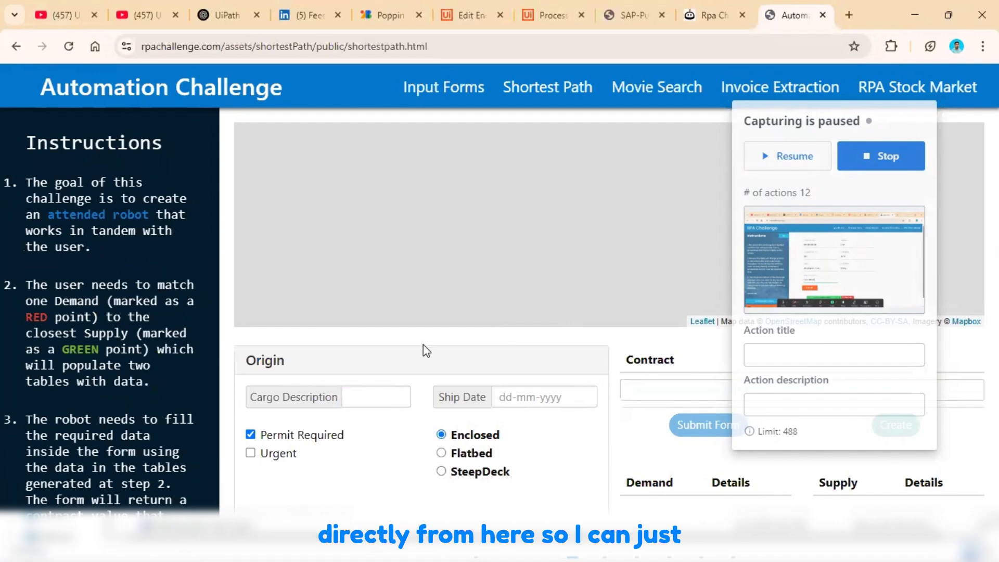
- Resume capturing on the Shortest Path page and stop the capture to bring the recorded actions into Task Capture
{"action": "left_click", "coordinate": [788, 156]}
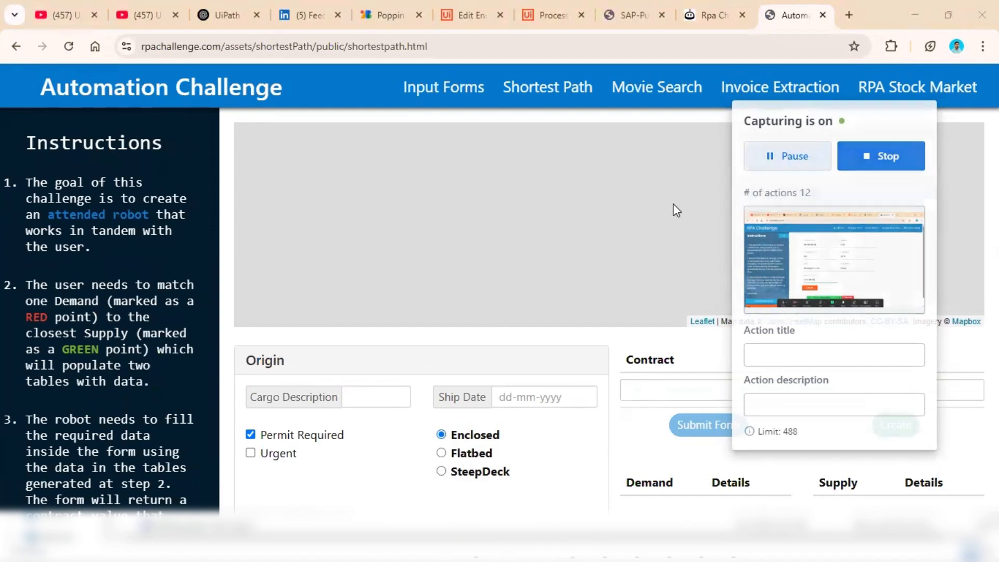
{"action": "scroll", "coordinate": [569, 358], "scroll_direction": "down", "scroll_amount": 2}
{"action": "scroll", "coordinate": [569, 358], "scroll_direction": "up", "scroll_amount": 2}
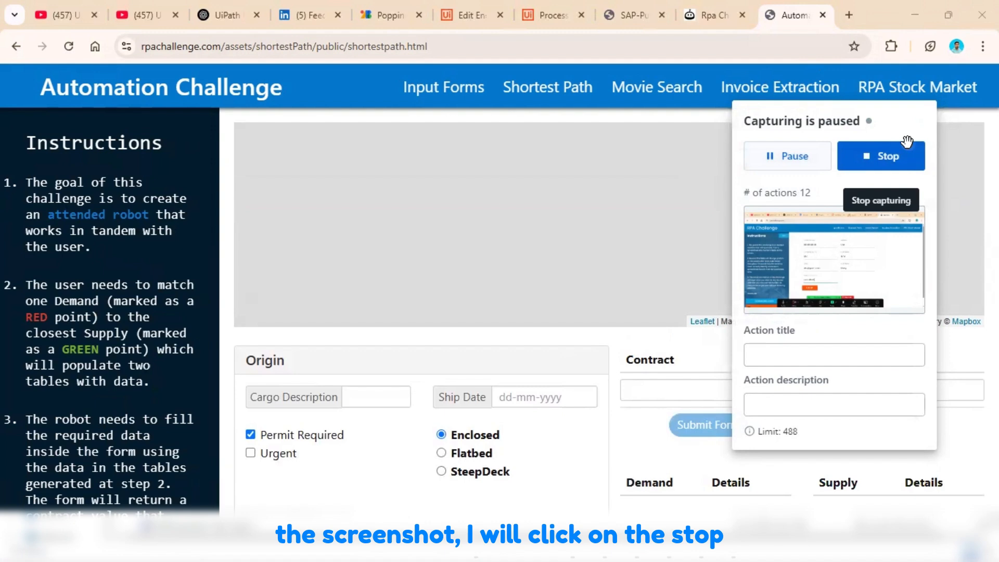
{"action": "left_click", "coordinate": [907, 148]}
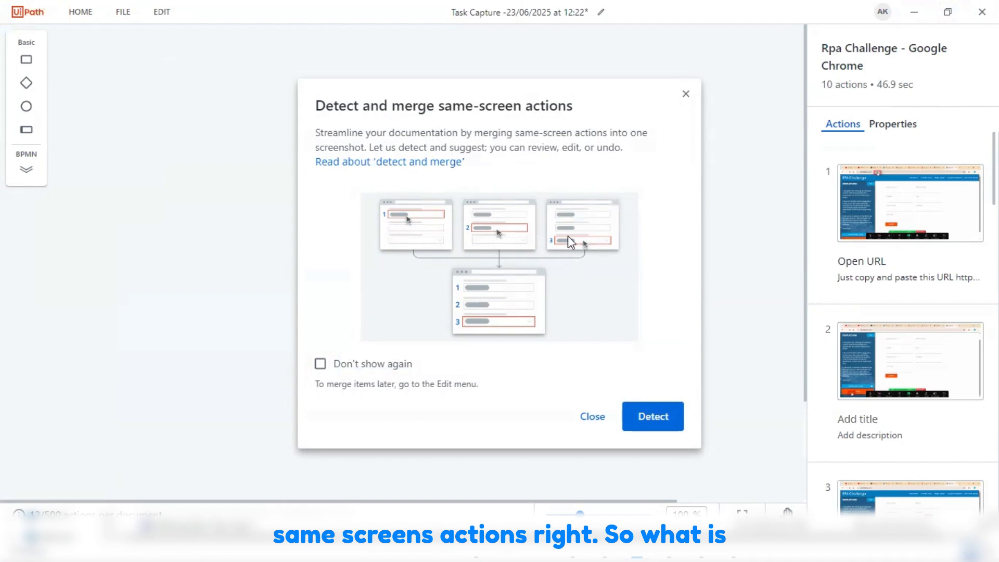
- Check the RPA Challenge form in Chrome, and run same-screen action detection in Task Capture without merging any screenshots
{"action": "mouse_move", "coordinate": [573, 551]}
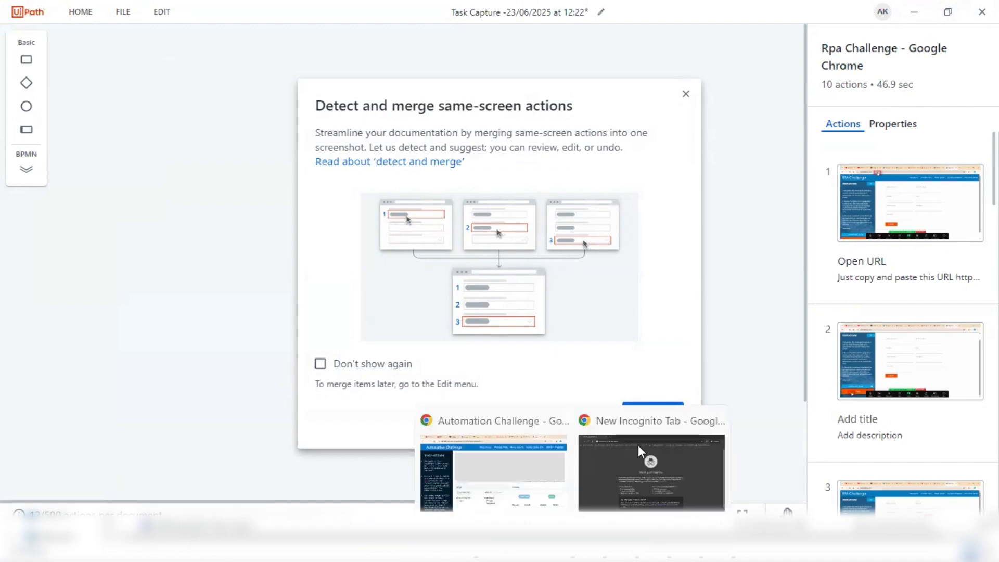
{"action": "left_click", "coordinate": [494, 463]}
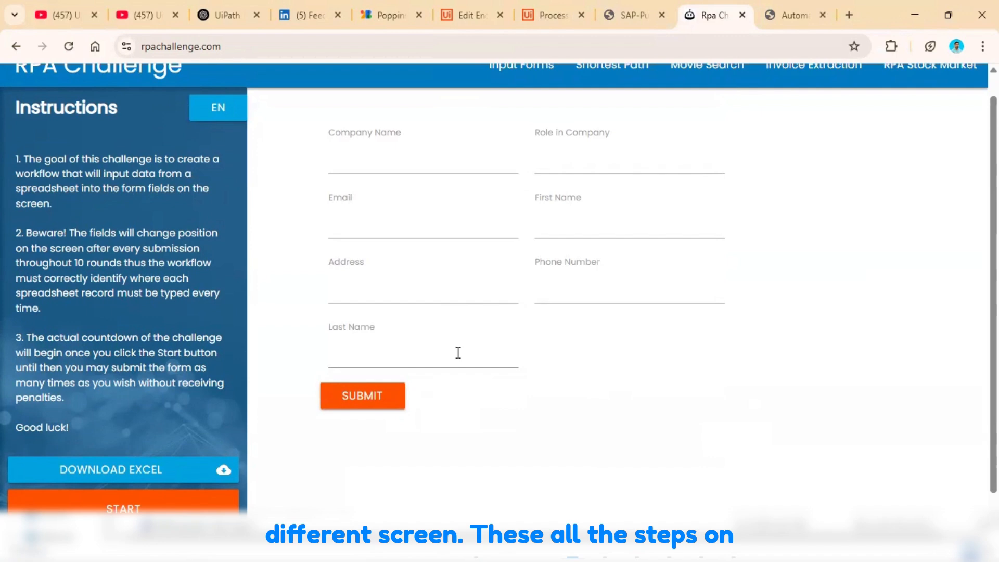
{"action": "scroll", "coordinate": [769, 334], "scroll_direction": "up", "scroll_amount": 1}
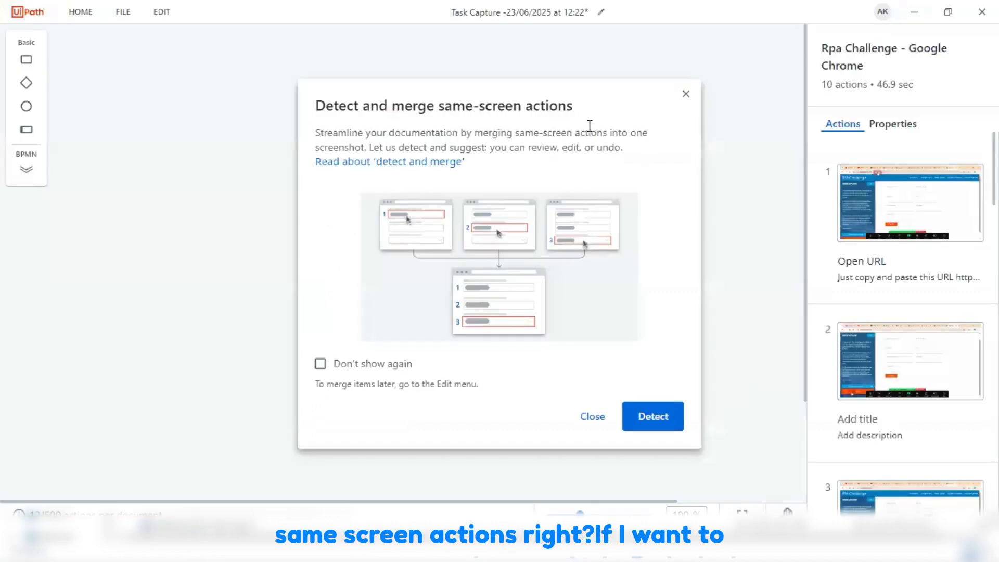
{"action": "left_click", "coordinate": [666, 420]}
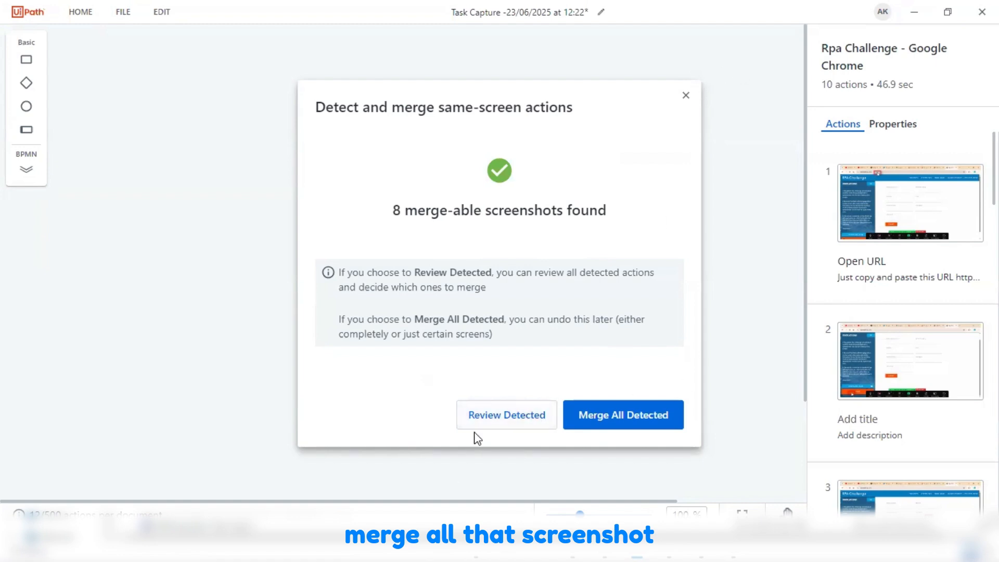
{"action": "left_click", "coordinate": [686, 98]}
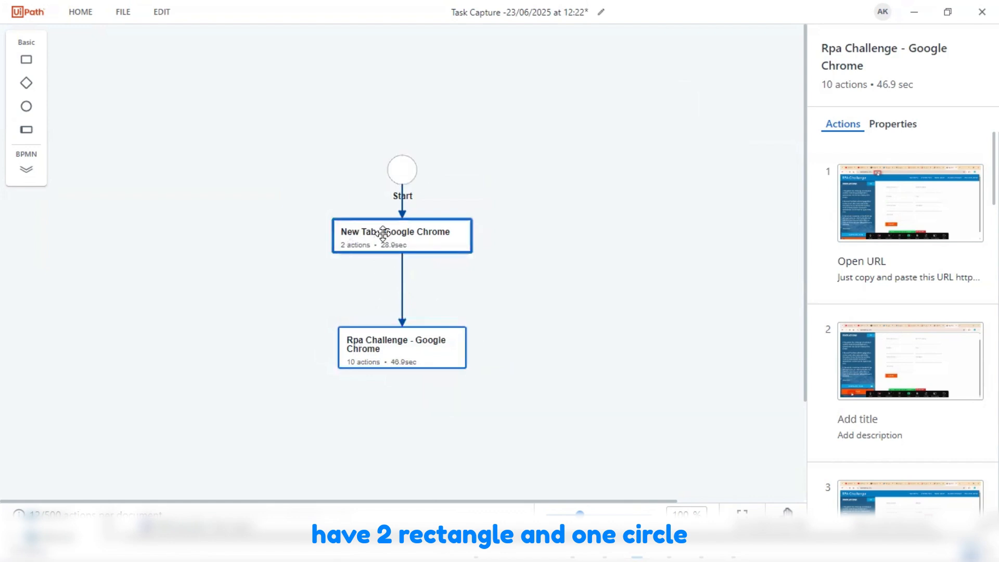
- Move the New Tab sequence slightly down in the diagram and review the captured actions of both sequences
{"action": "left_click_drag", "start_coordinate": [383, 238], "coordinate": [382, 259]}
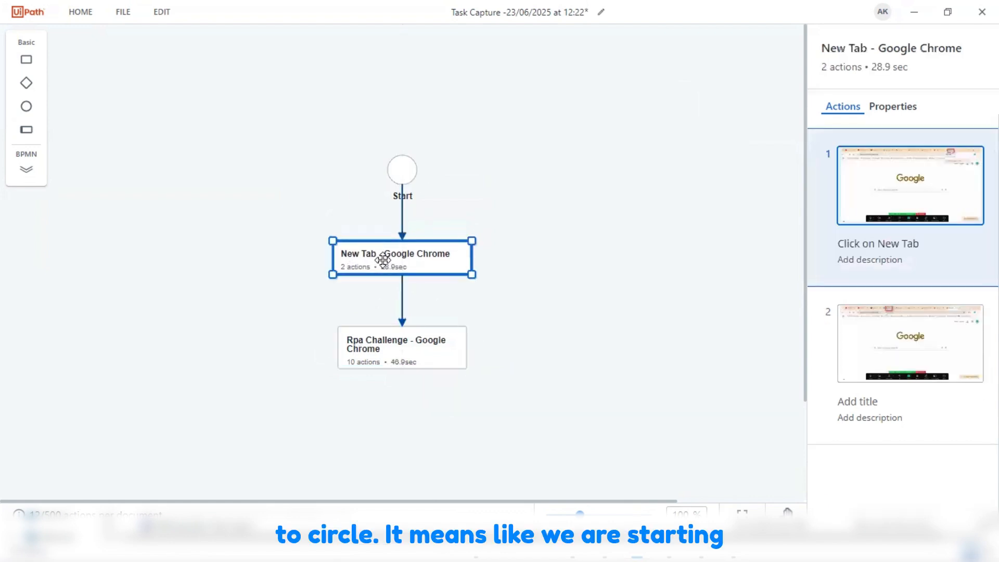
{"action": "left_click", "coordinate": [486, 205]}
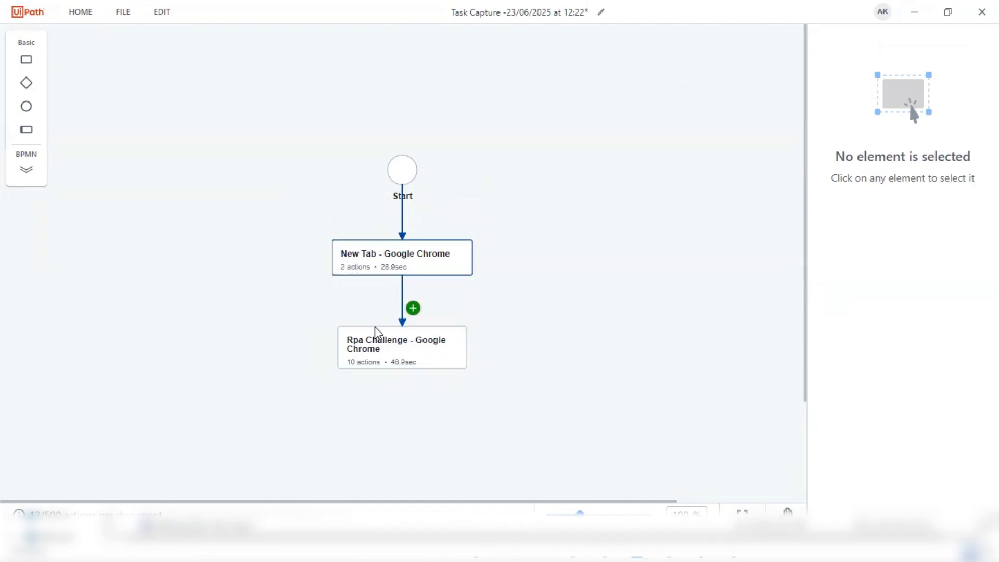
{"action": "left_click", "coordinate": [364, 341]}
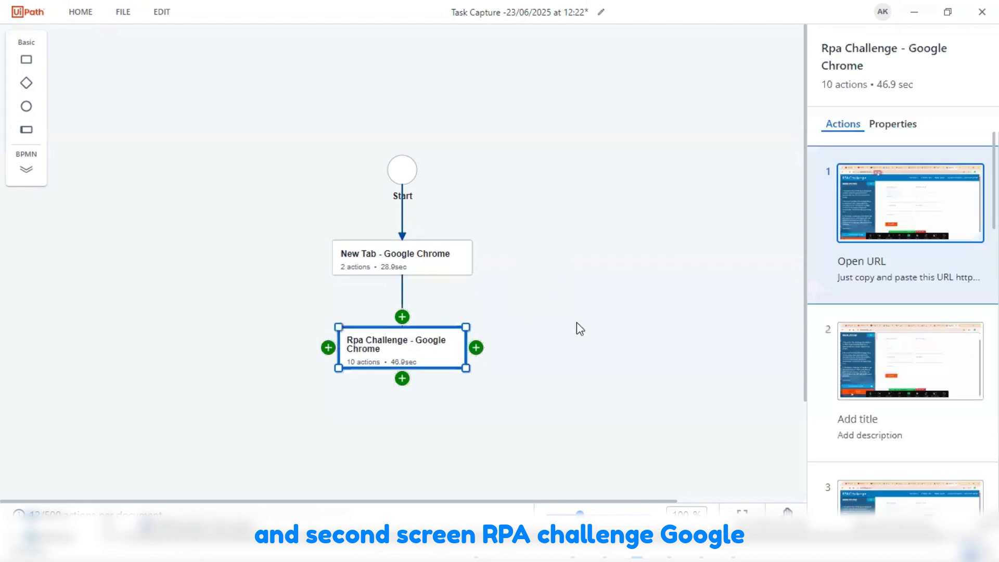
{"action": "left_click", "coordinate": [396, 260]}
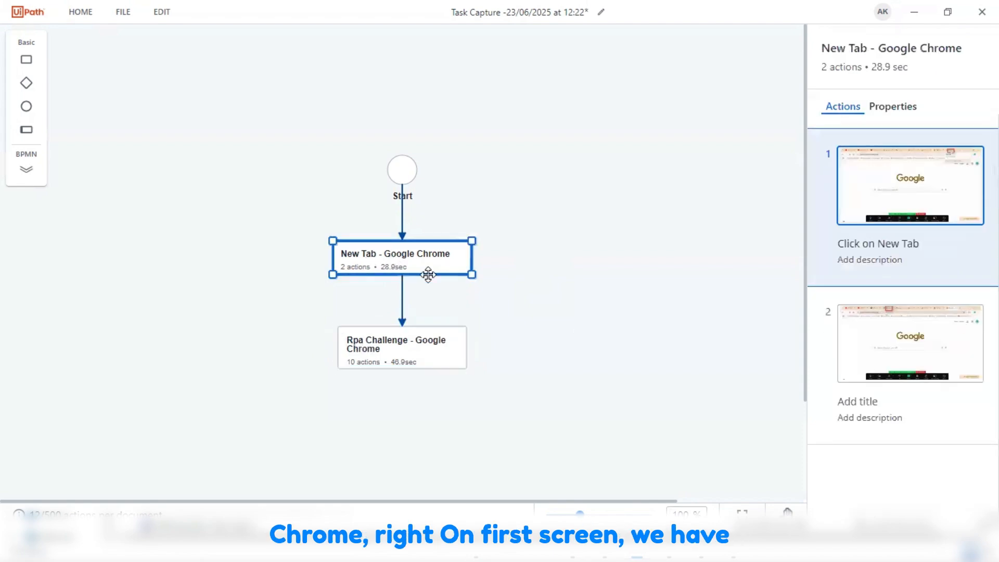
{"action": "scroll", "coordinate": [504, 283], "scroll_direction": "up", "scroll_amount": 1}
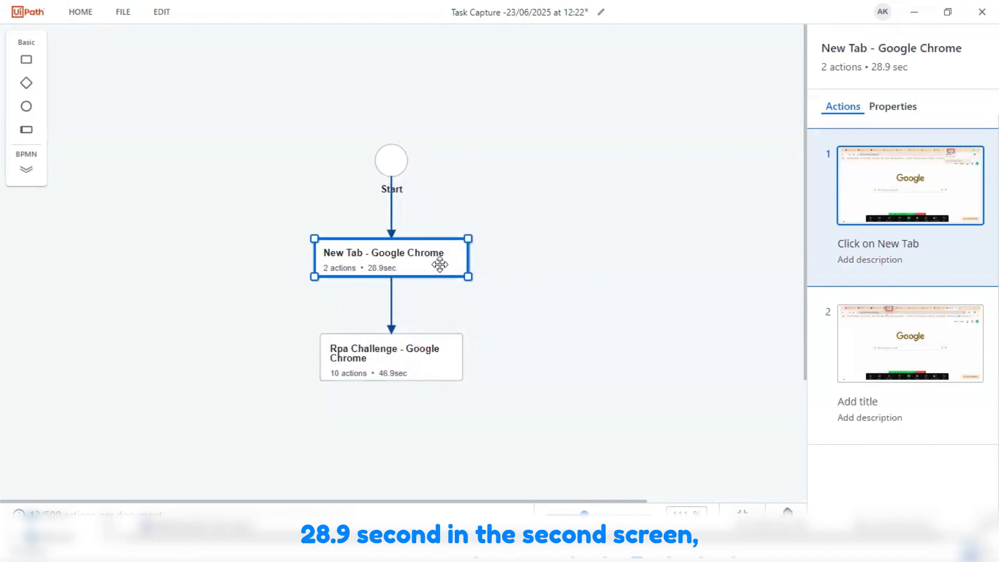
{"action": "left_click", "coordinate": [439, 359]}
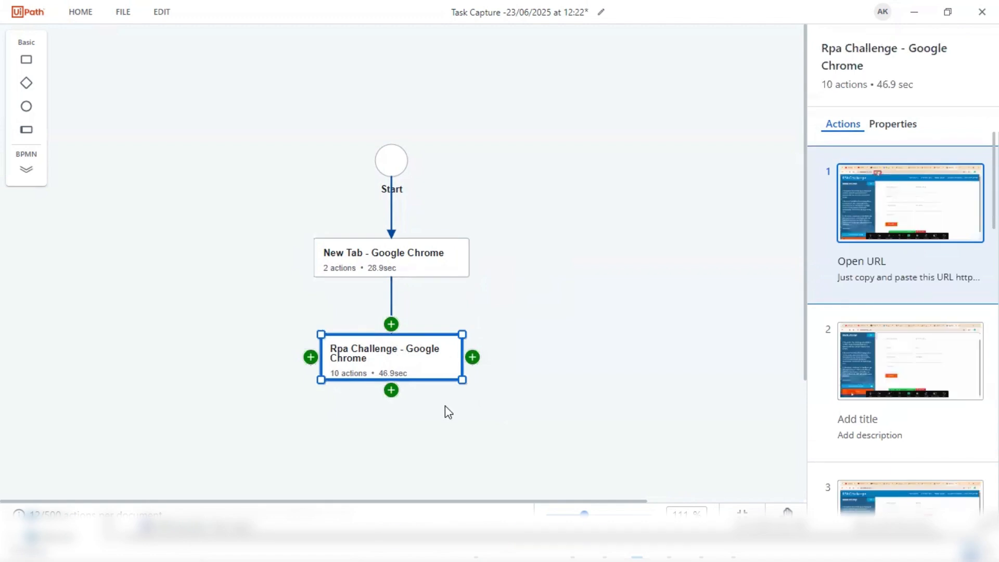
{"action": "left_click", "coordinate": [553, 303]}
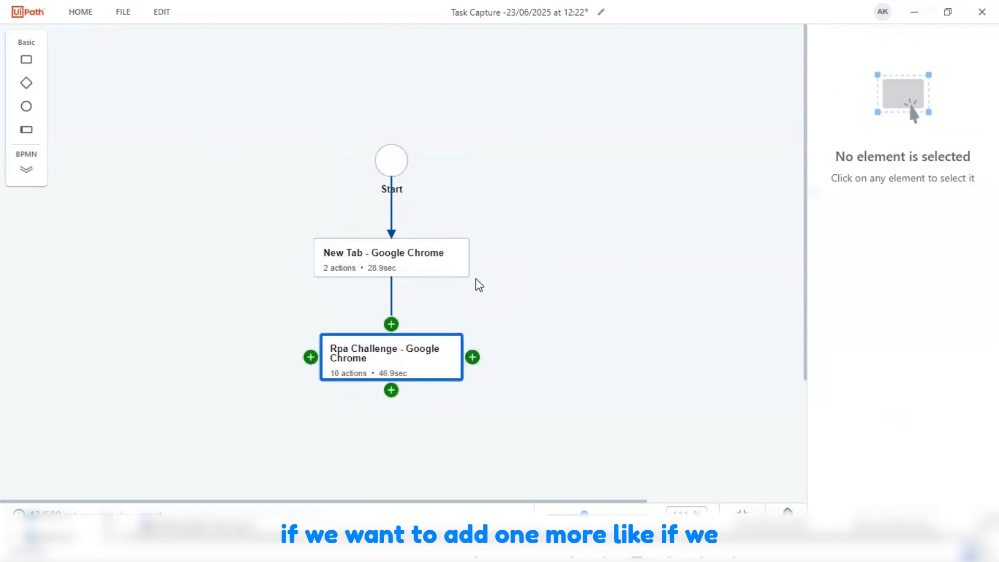
- Add a decision element directly below the Rpa Challenge sequence, connected to it
{"action": "scroll", "coordinate": [476, 280], "scroll_direction": "down", "scroll_amount": 2}
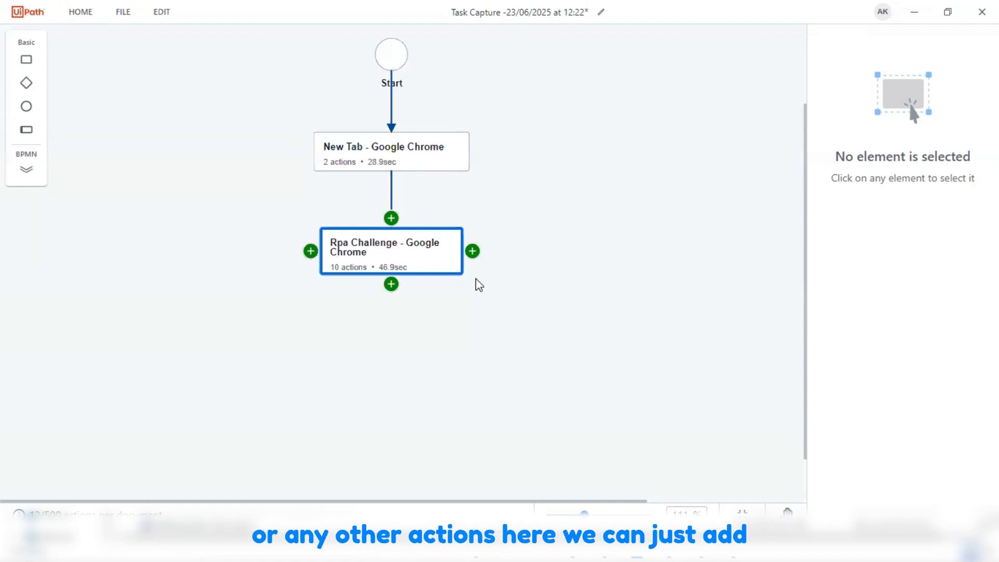
{"action": "mouse_move", "coordinate": [392, 291]}
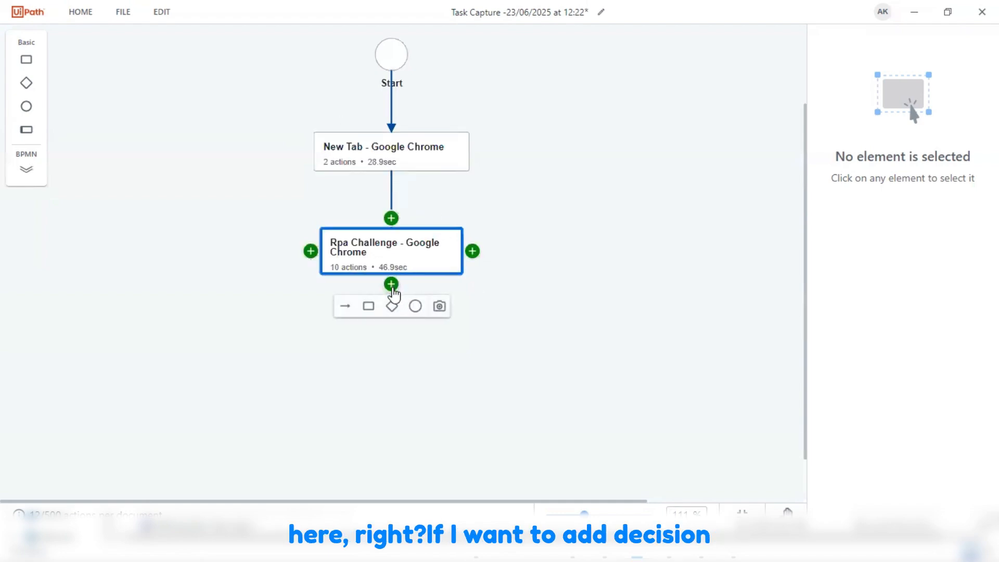
{"action": "left_click", "coordinate": [392, 305]}
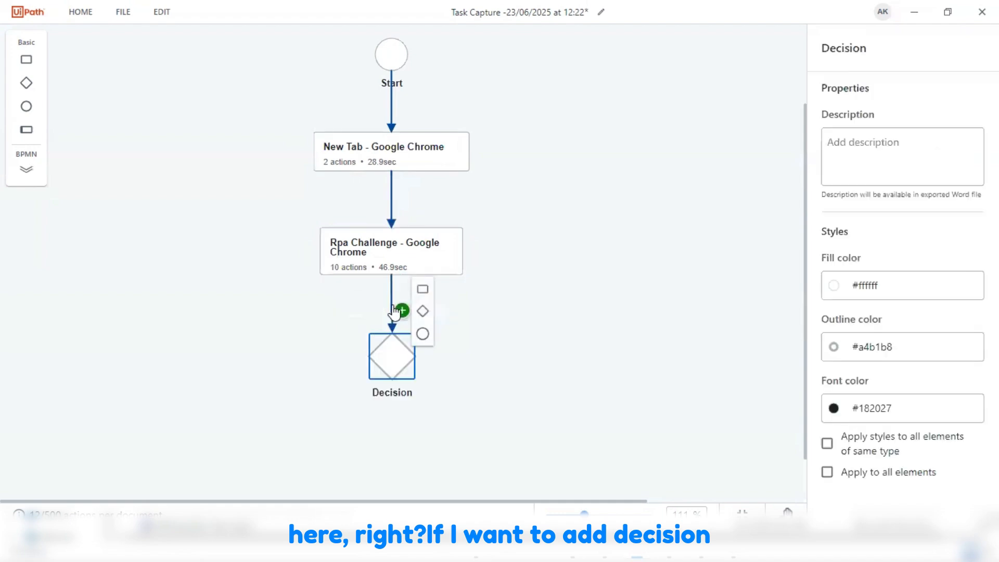
- Add two empty sequences to the decision, one below as the Yes branch and one beside it as the No branch
{"action": "left_click", "coordinate": [392, 356]}
{"action": "mouse_move", "coordinate": [393, 389]}
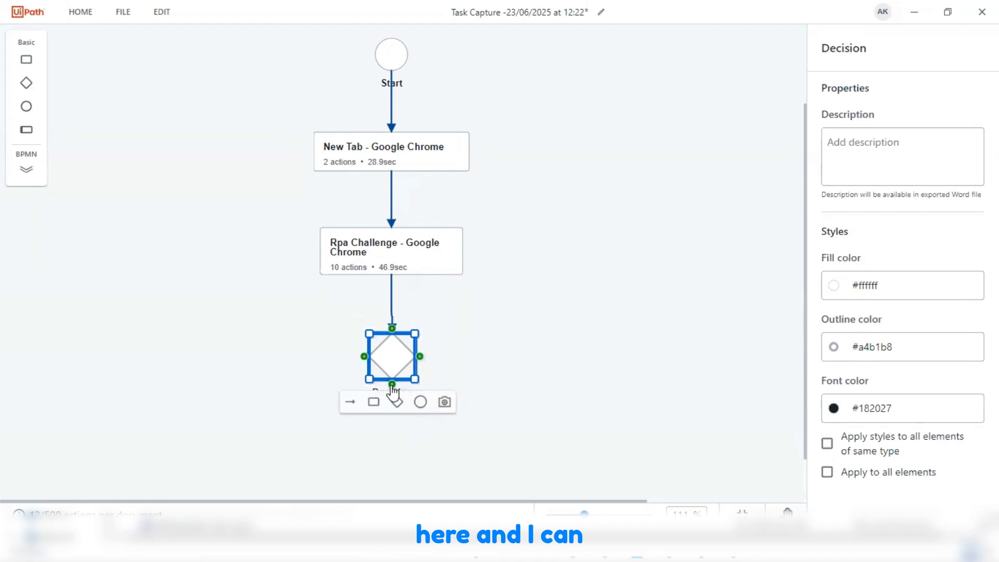
{"action": "left_click", "coordinate": [374, 402]}
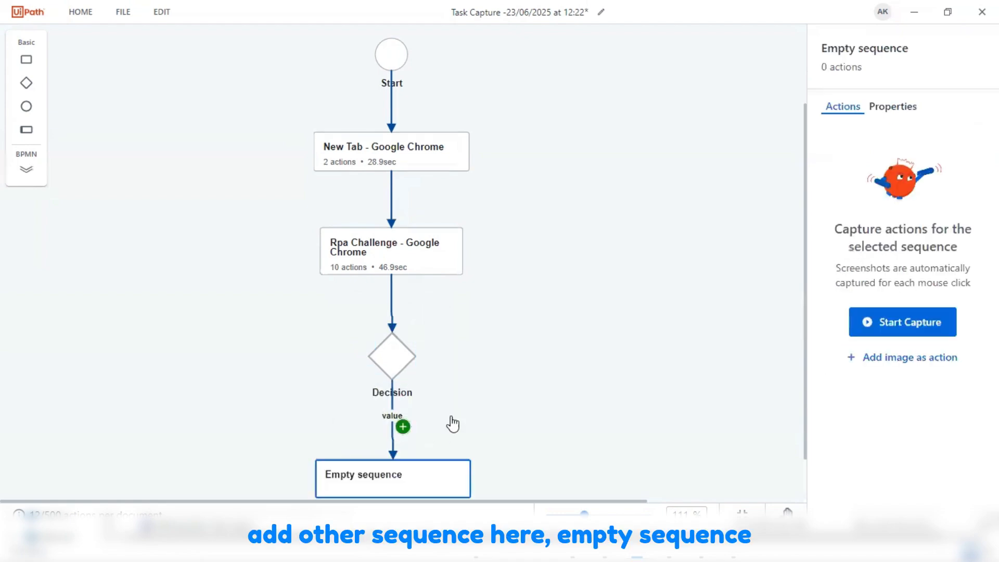
{"action": "scroll", "coordinate": [468, 411], "scroll_direction": "down", "scroll_amount": 1}
{"action": "mouse_move", "coordinate": [421, 307]}
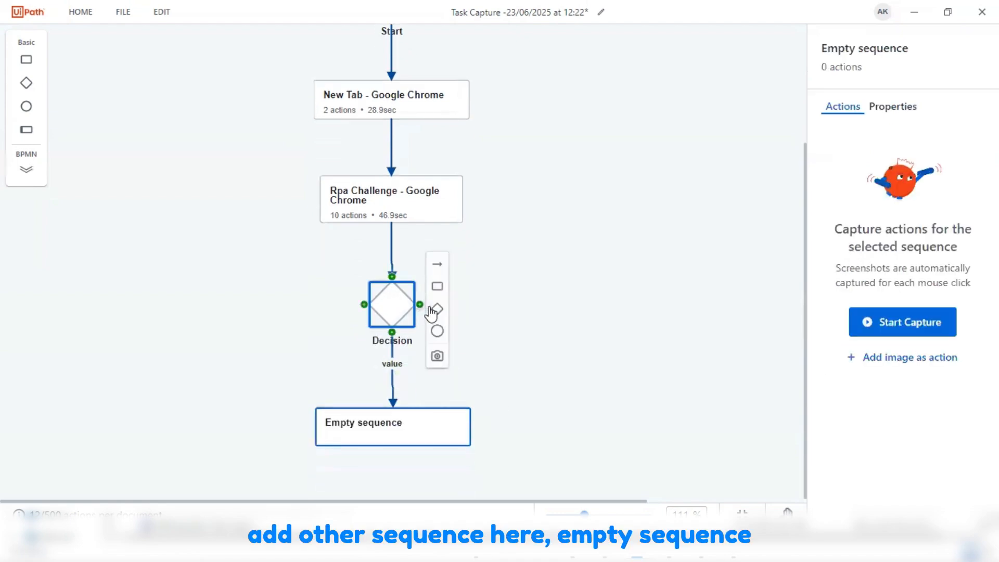
{"action": "left_click", "coordinate": [437, 286]}
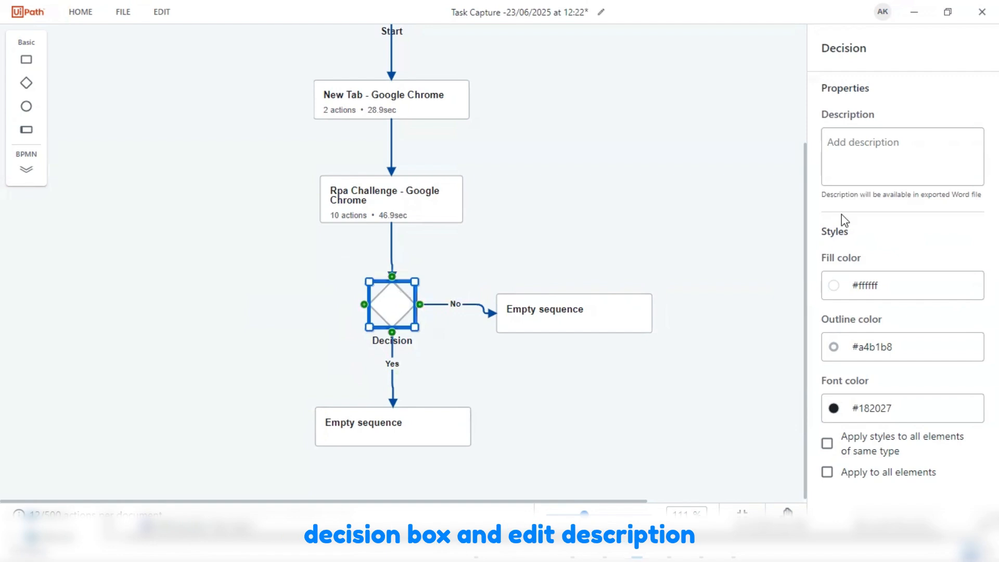
- Describe the decision as "If Browser is closed"
{"action": "left_click", "coordinate": [878, 157]}
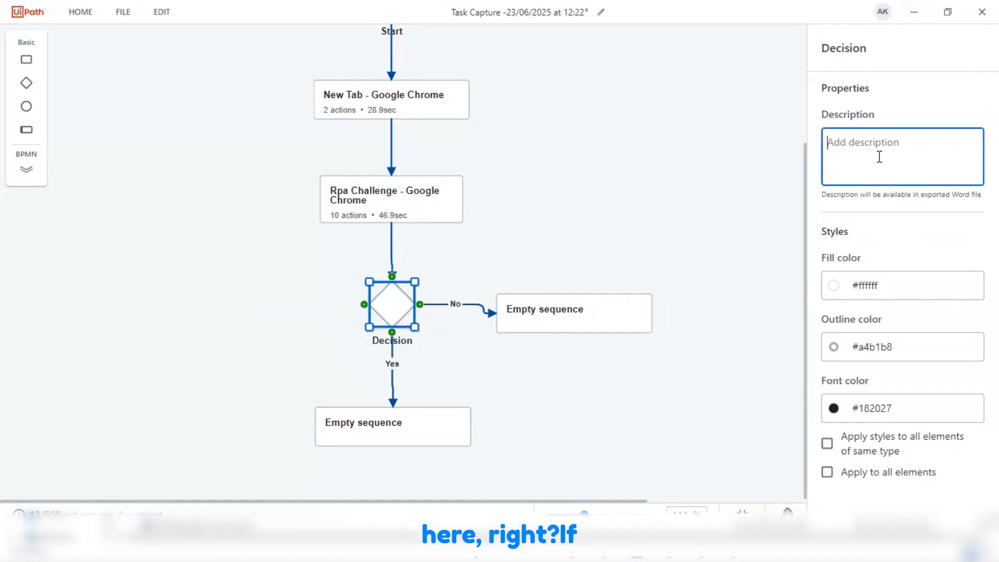
{"action": "type", "text": "If Browser is "}
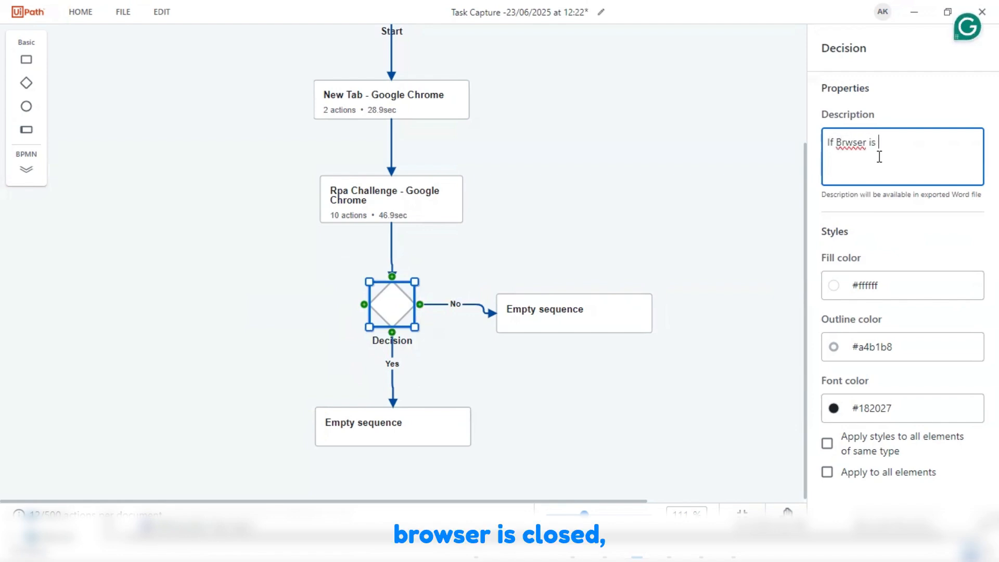
{"action": "type", "text": "closed"}
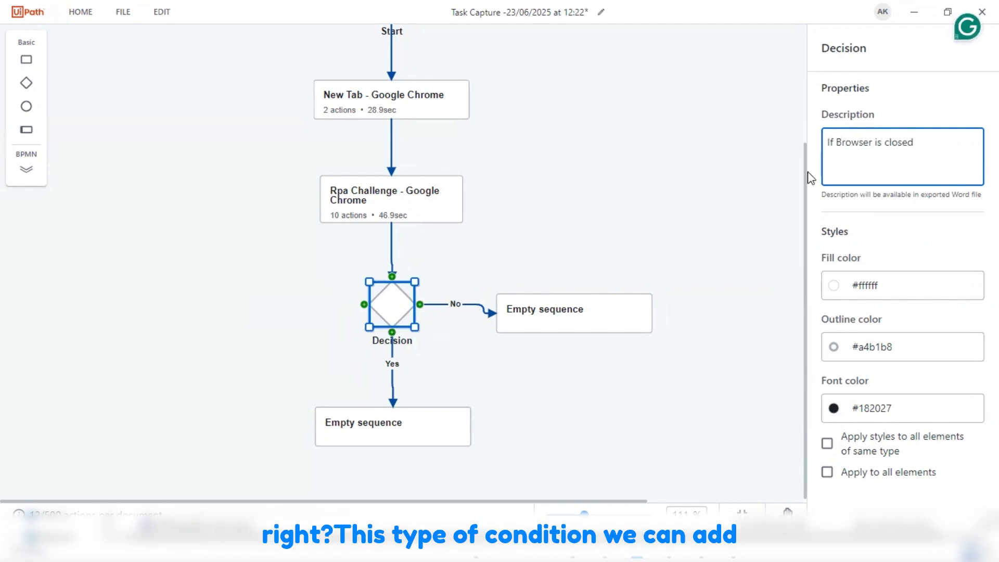
{"action": "left_click", "coordinate": [700, 204]}
- Rename the No branch sequence to "Stope the process" and delete the empty sequence on the Yes branch
{"action": "left_click", "coordinate": [405, 308]}
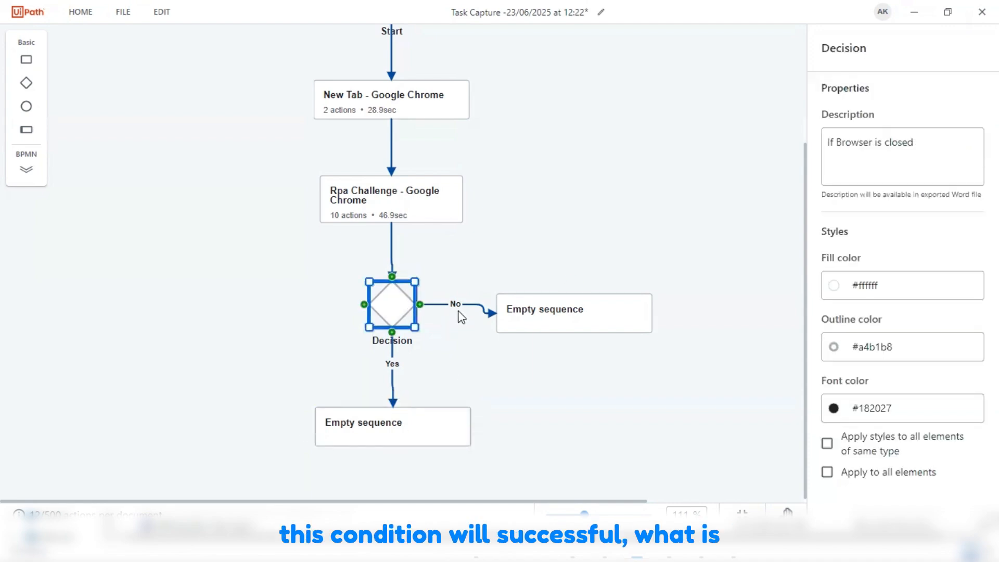
{"action": "left_click", "coordinate": [551, 319]}
{"action": "double_click", "coordinate": [583, 319]}
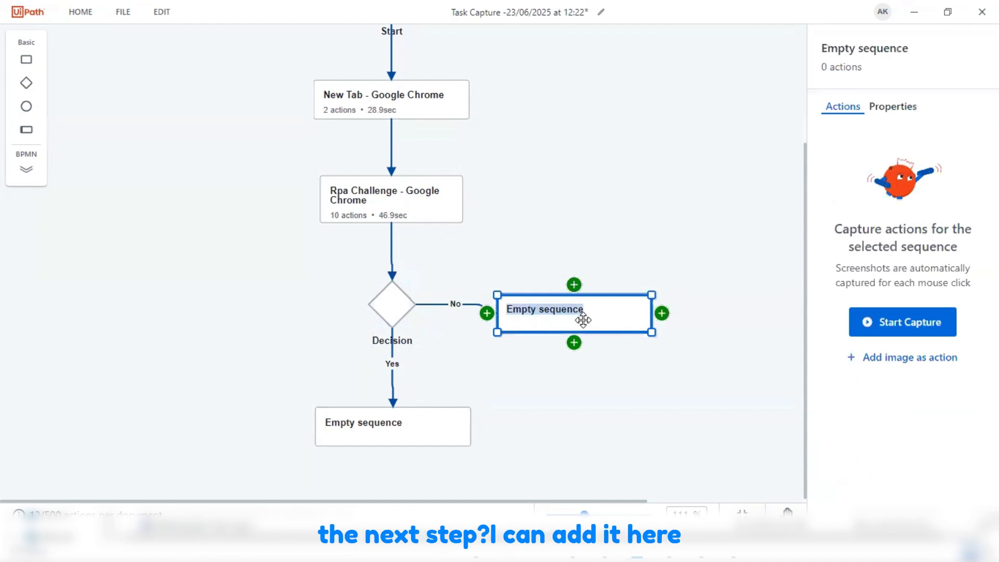
{"action": "type", "text": "Stope the prcessz"}
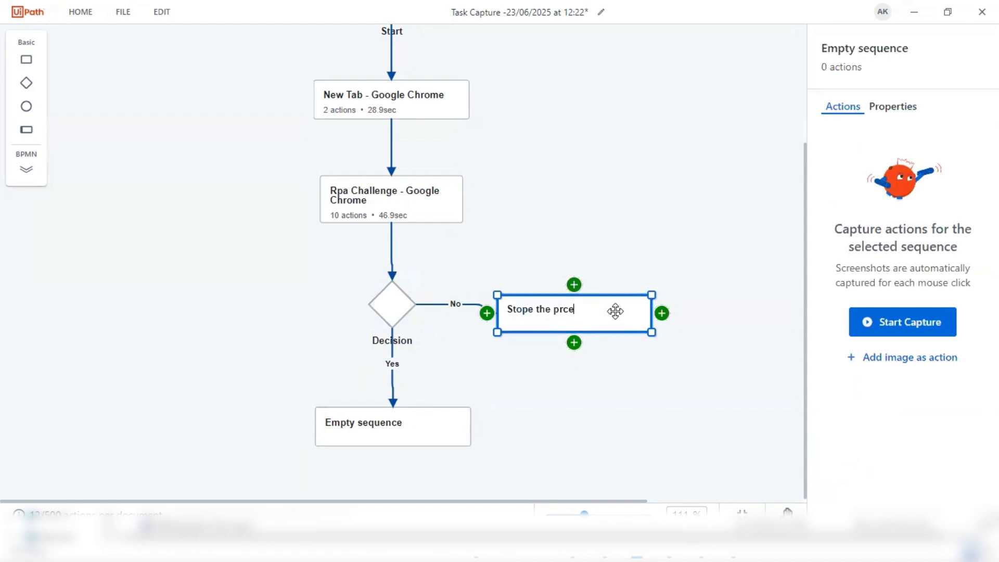
{"action": "key", "text": "BackSpace"}
{"action": "left_click", "coordinate": [420, 398]}
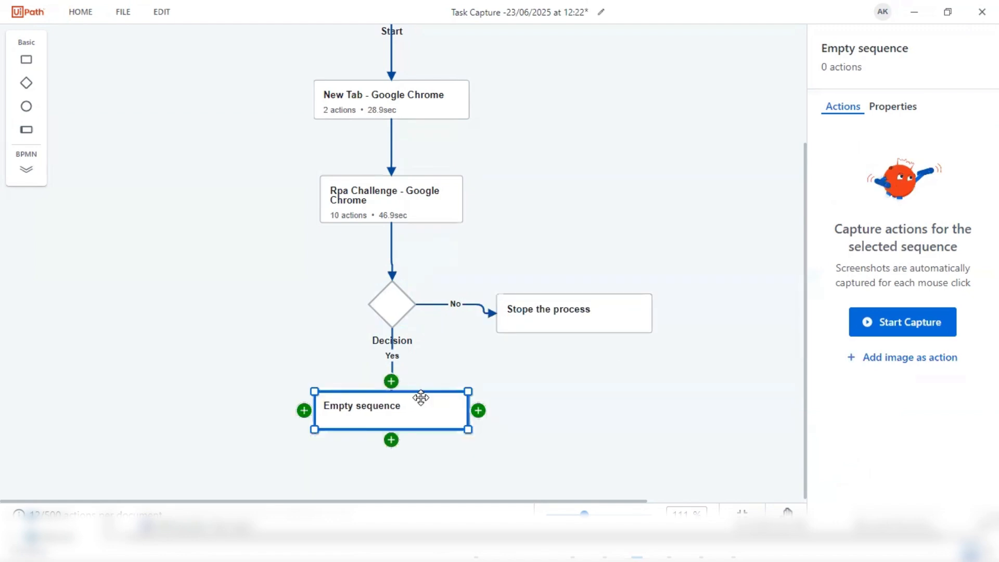
{"action": "key", "text": "Delete"}
{"action": "left_click", "coordinate": [434, 194]}
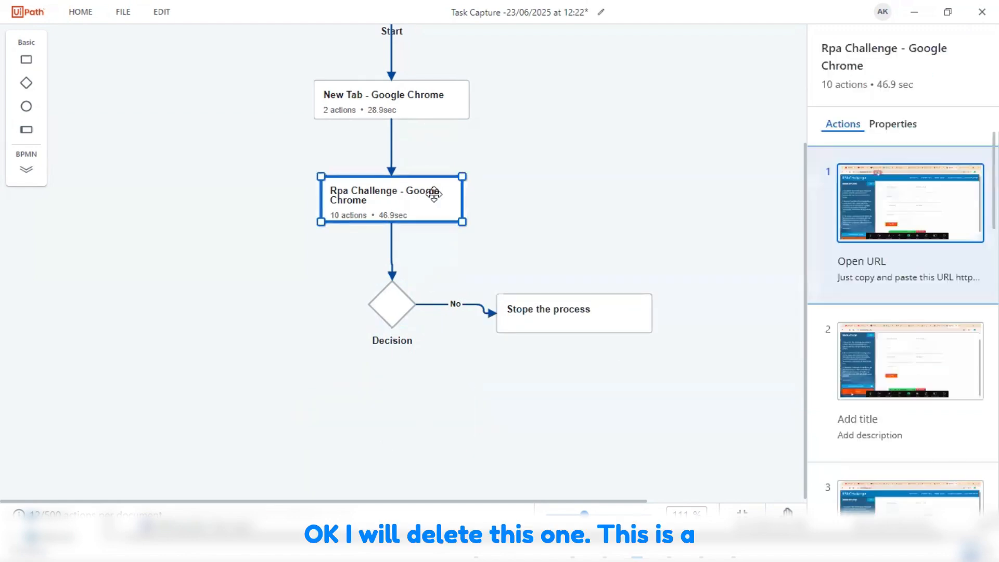
{"action": "key", "text": "Delete"}
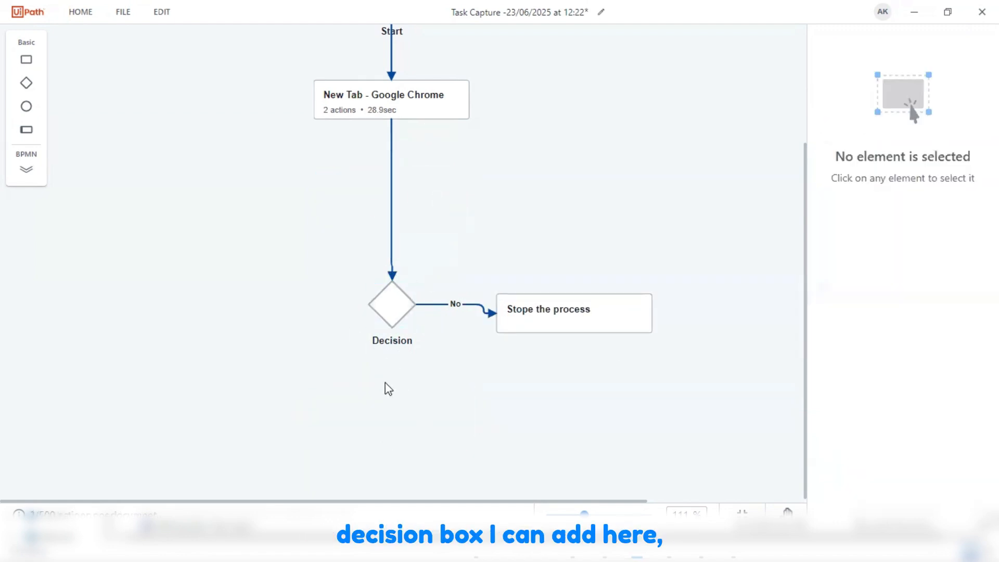
{"action": "key", "text": "ctrl+z"}
- Move the Rpa Challenge sequence to the bottom of the diagram and shift the decision and the "Stope the process" sequence up below New Tab
{"action": "left_click_drag", "start_coordinate": [411, 239], "coordinate": [415, 432]}
{"action": "left_click_drag", "start_coordinate": [393, 306], "coordinate": [392, 210]}
{"action": "left_click_drag", "start_coordinate": [574, 313], "coordinate": [566, 209]}
- Move the Rpa Challenge sequence closer below the decision and connect the decision to it as the Yes branch
{"action": "left_click_drag", "start_coordinate": [392, 397], "coordinate": [408, 331]}
{"action": "left_click_drag", "start_coordinate": [391, 236], "coordinate": [393, 307]}
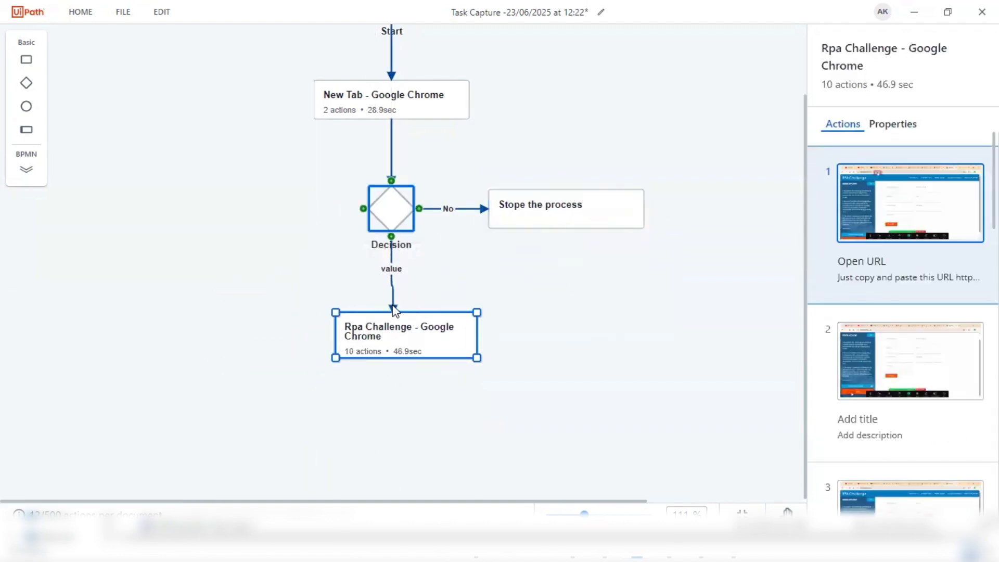
{"action": "left_click", "coordinate": [398, 268]}
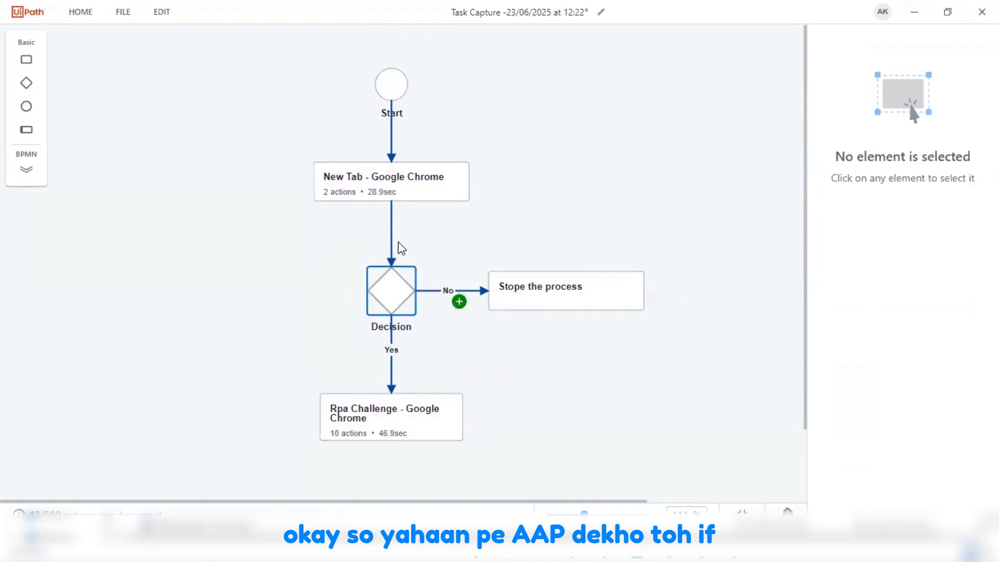
- Swap the decision's branch labels so Yes leads to "Stope the process" and No leads to the Rpa Challenge sequence
{"action": "left_click", "coordinate": [391, 290]}
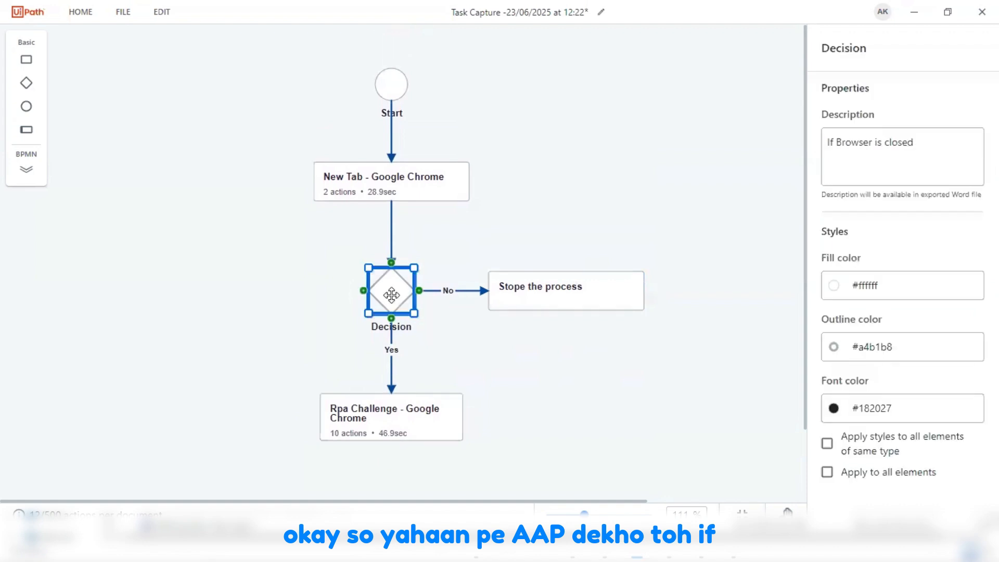
{"action": "left_click", "coordinate": [832, 158]}
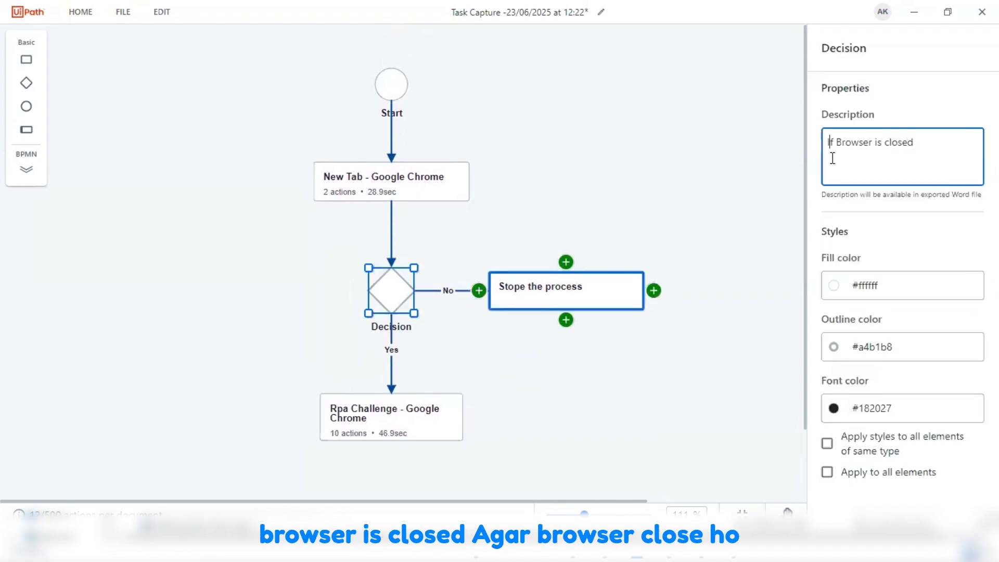
{"action": "left_click", "coordinate": [671, 366]}
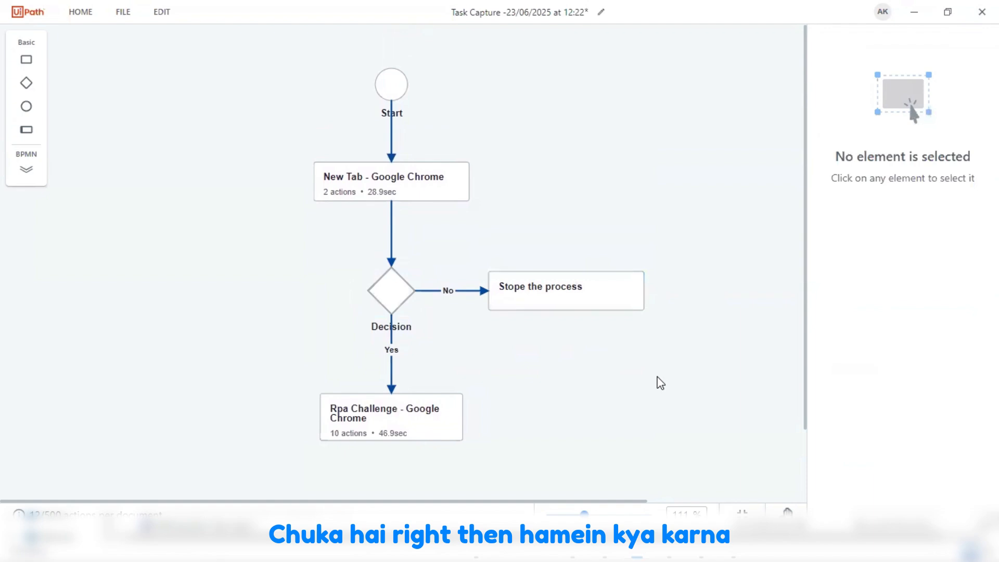
{"action": "left_click", "coordinate": [447, 289]}
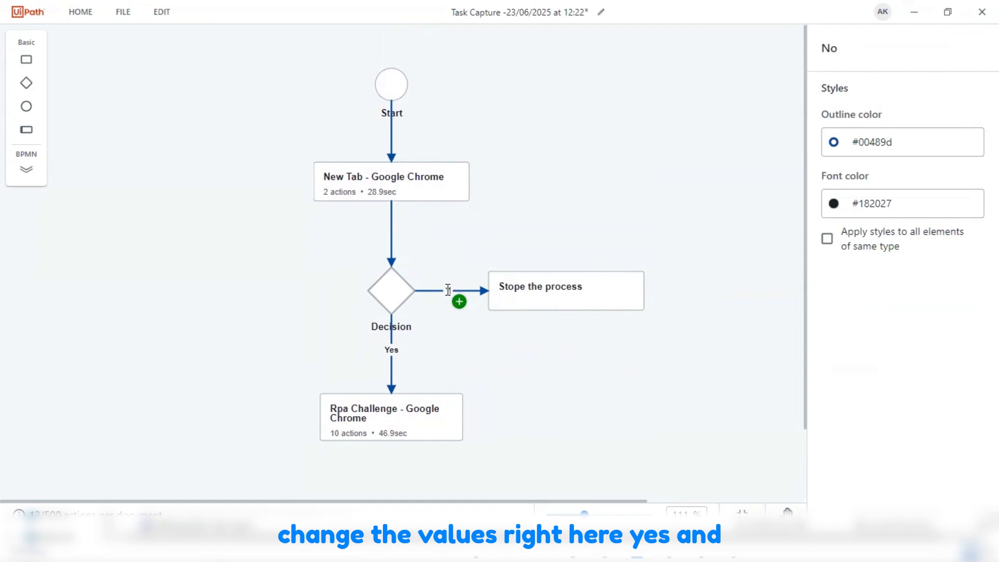
{"action": "left_click", "coordinate": [389, 349]}
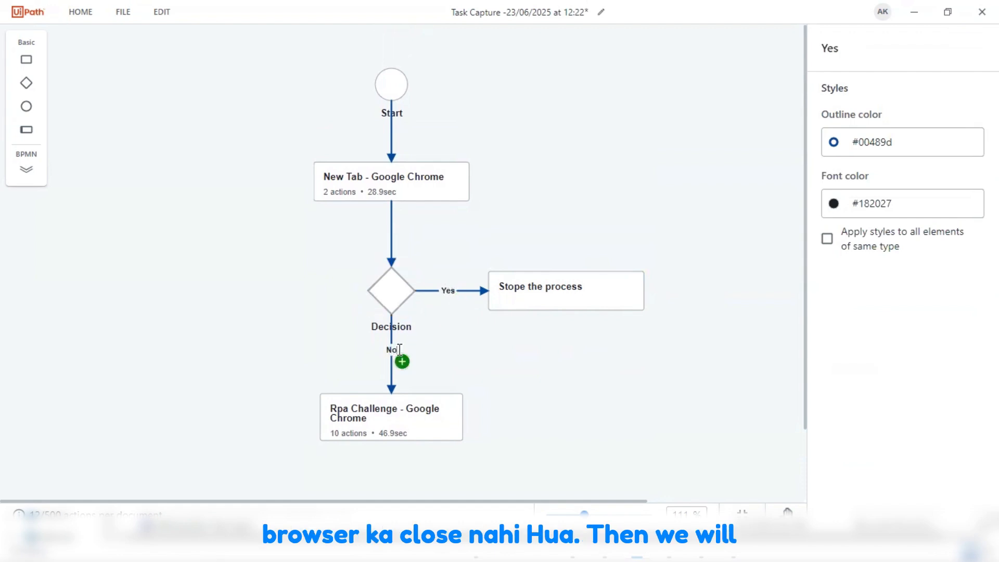
{"action": "left_click", "coordinate": [580, 397]}
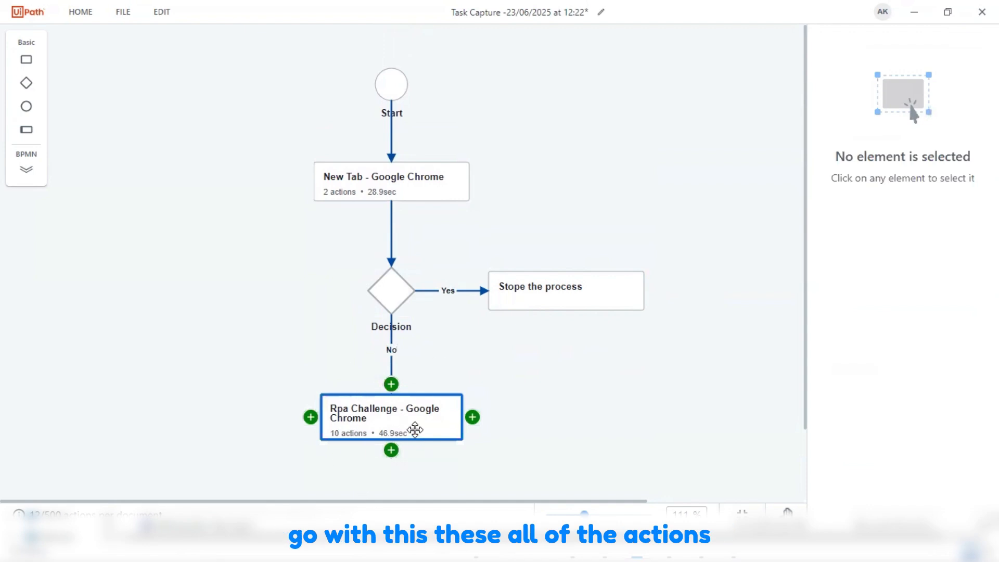
- Move the Rpa Challenge sequence slightly up and the New Tab sequence slightly down to even out the diagram spacing
{"action": "left_click_drag", "start_coordinate": [416, 430], "coordinate": [415, 418]}
{"action": "left_click", "coordinate": [574, 407]}
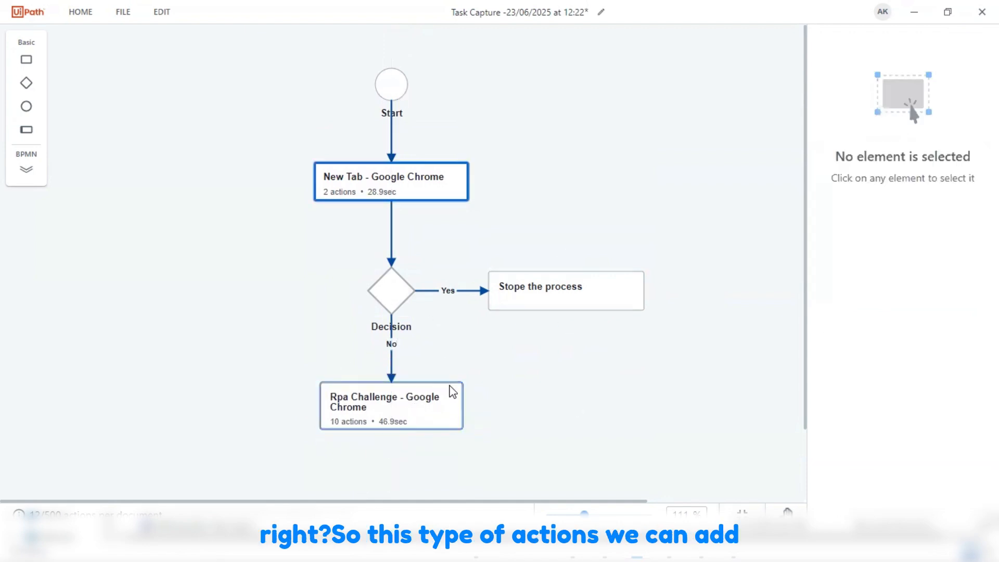
{"action": "left_click", "coordinate": [404, 185]}
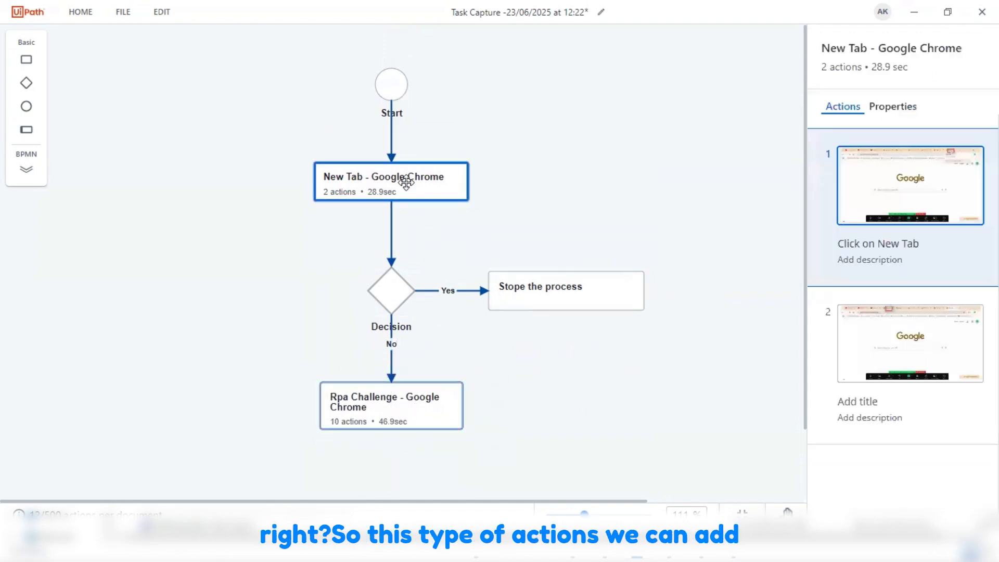
{"action": "left_click", "coordinate": [645, 238]}
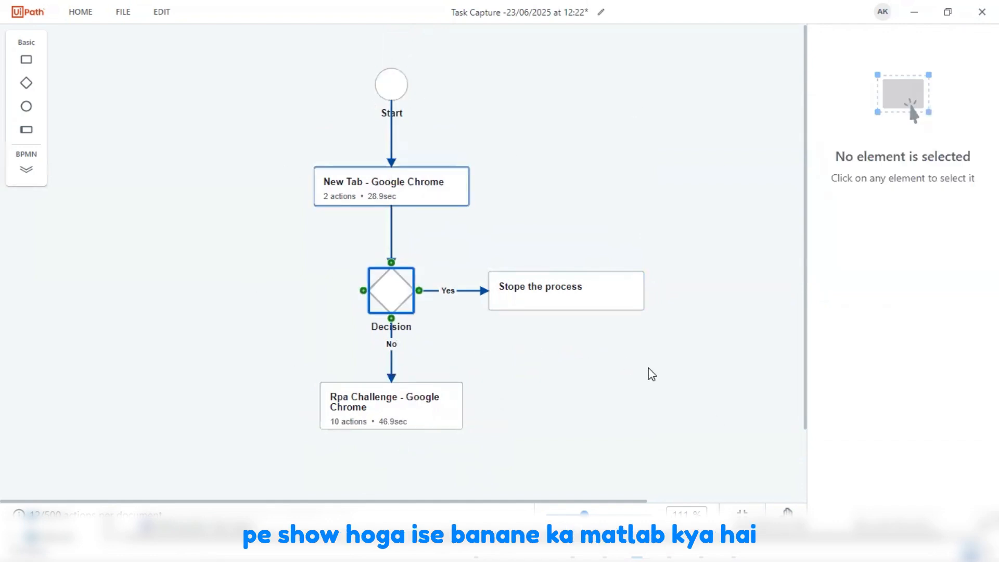
- Add an event directly below the Rpa Challenge sequence, connected to it, and name it "End Process"
{"action": "scroll", "coordinate": [652, 374], "scroll_direction": "down", "scroll_amount": 1}
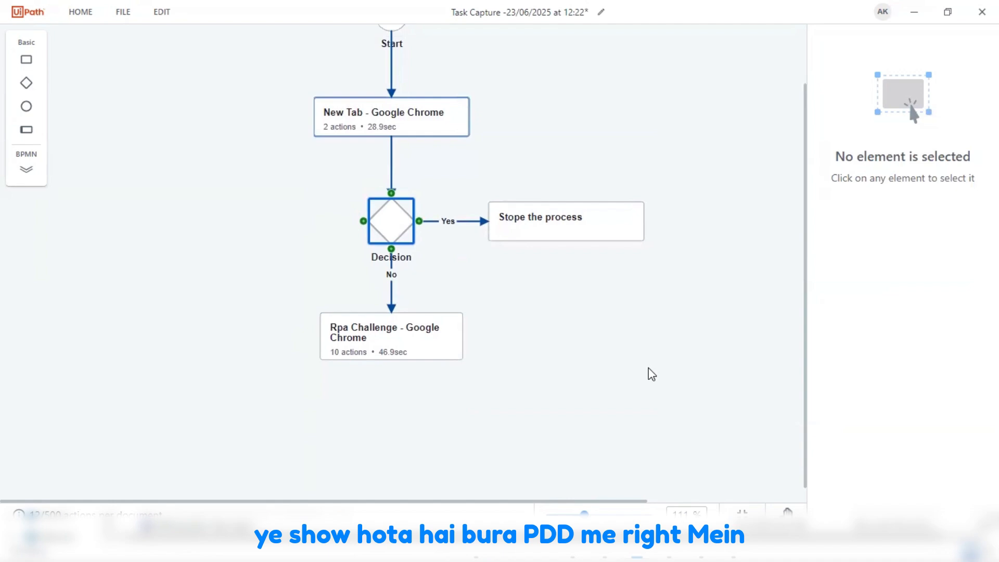
{"action": "mouse_move", "coordinate": [385, 374]}
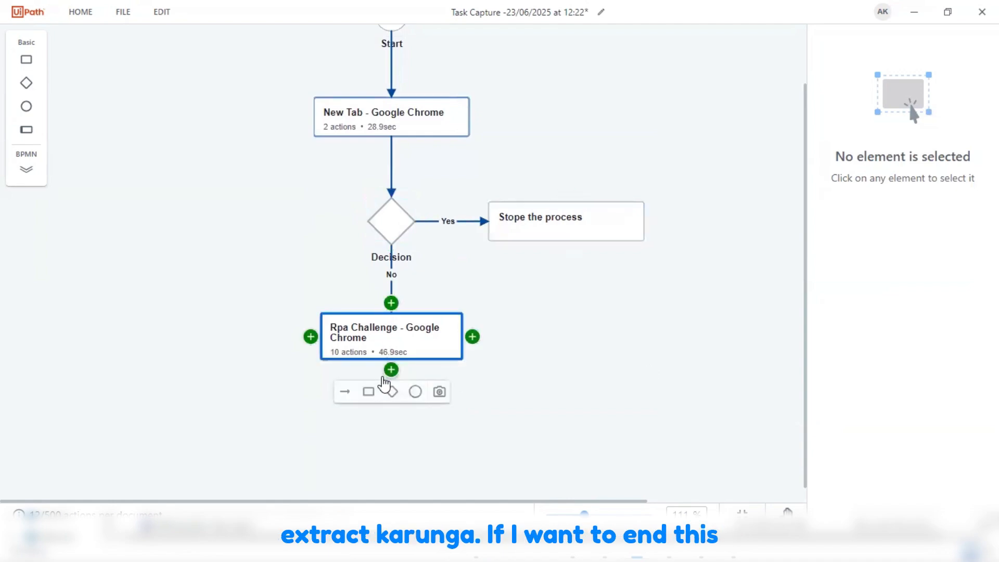
{"action": "left_click", "coordinate": [415, 393]}
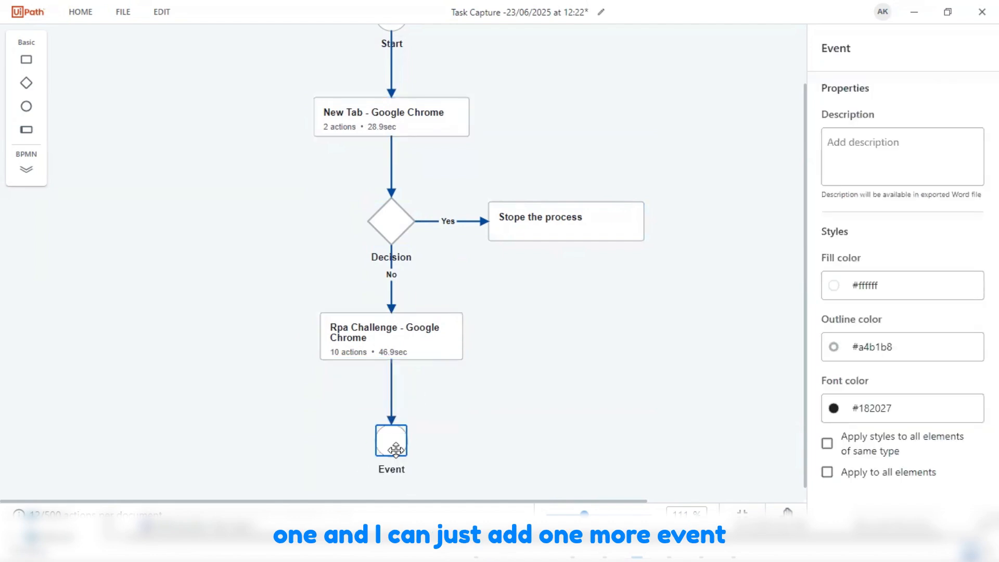
{"action": "left_click_drag", "start_coordinate": [396, 448], "coordinate": [394, 434]}
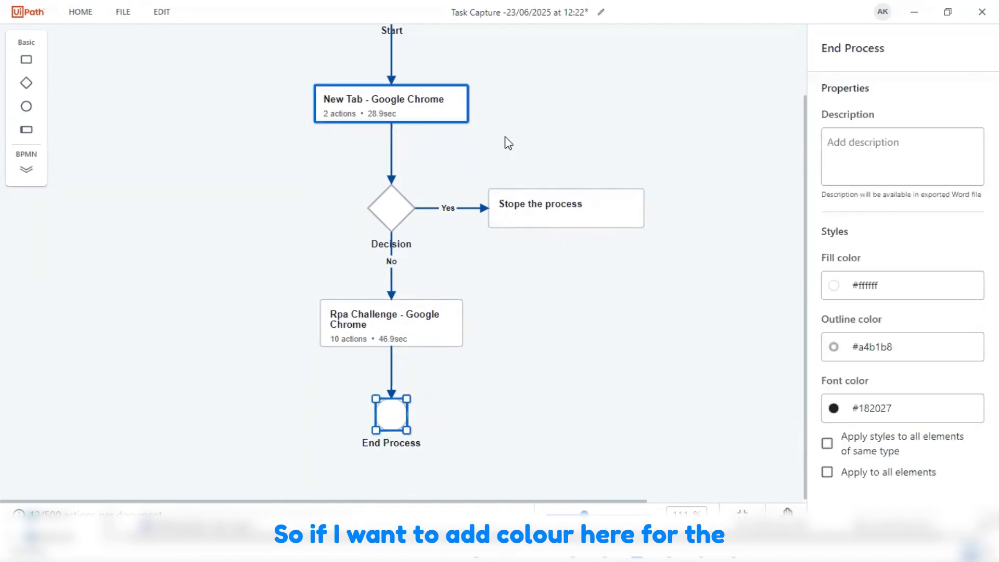
- Set the fill color of the End Process event to red, #e01010
{"action": "scroll", "coordinate": [576, 183], "scroll_direction": "up", "scroll_amount": 2}
{"action": "scroll", "coordinate": [575, 182], "scroll_direction": "down", "scroll_amount": 2}
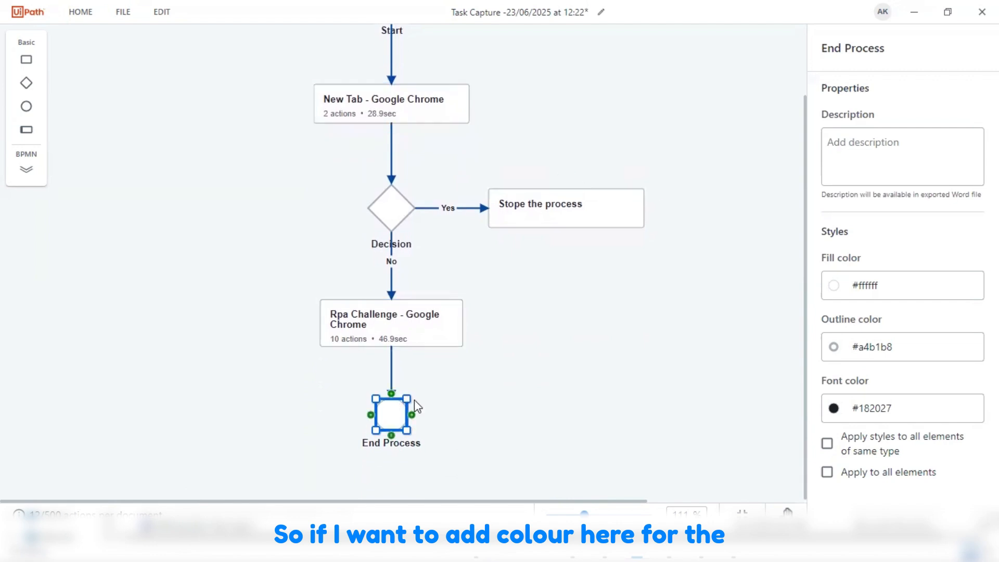
{"action": "left_click", "coordinate": [833, 285]}
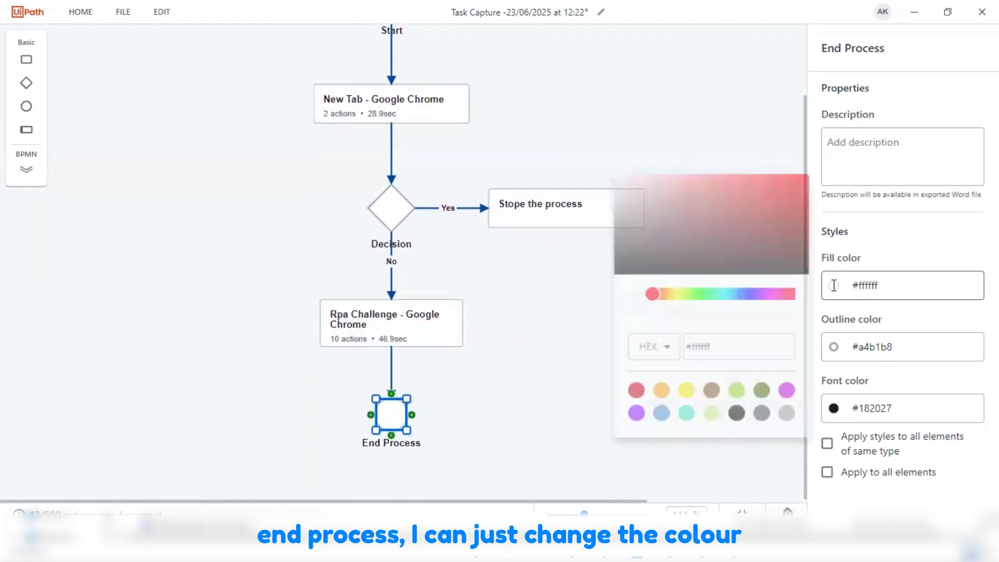
{"action": "left_click", "coordinate": [799, 176]}
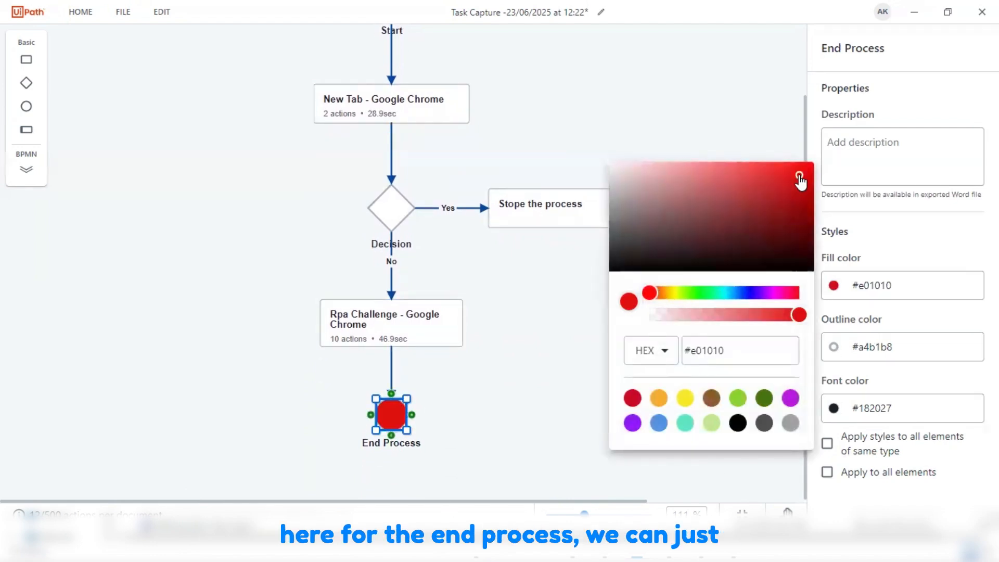
{"action": "key", "text": "Escape"}
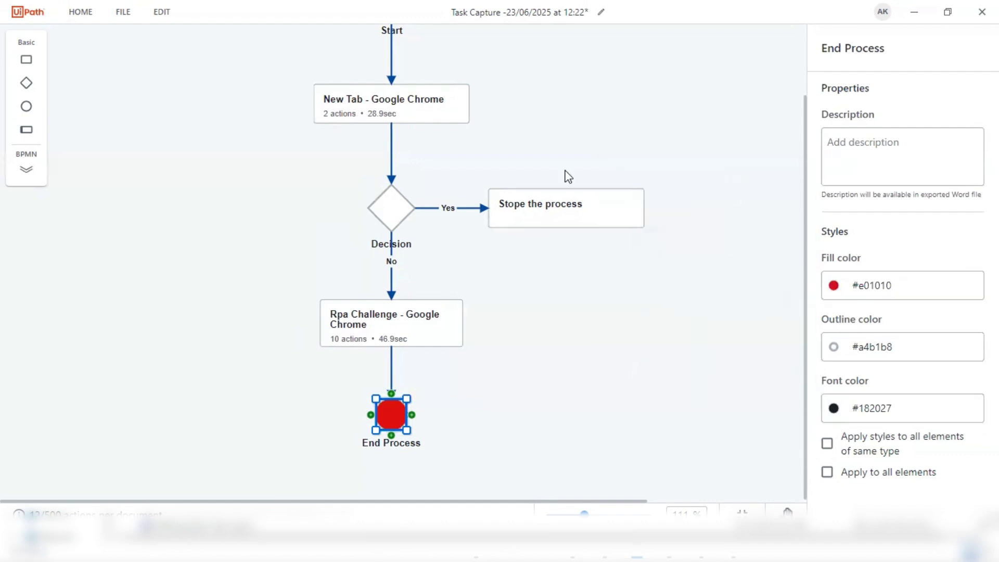
- Set the fill color of the Start event to the light green preset
{"action": "scroll", "coordinate": [567, 175], "scroll_direction": "up", "scroll_amount": 2}
{"action": "left_click", "coordinate": [392, 83]}
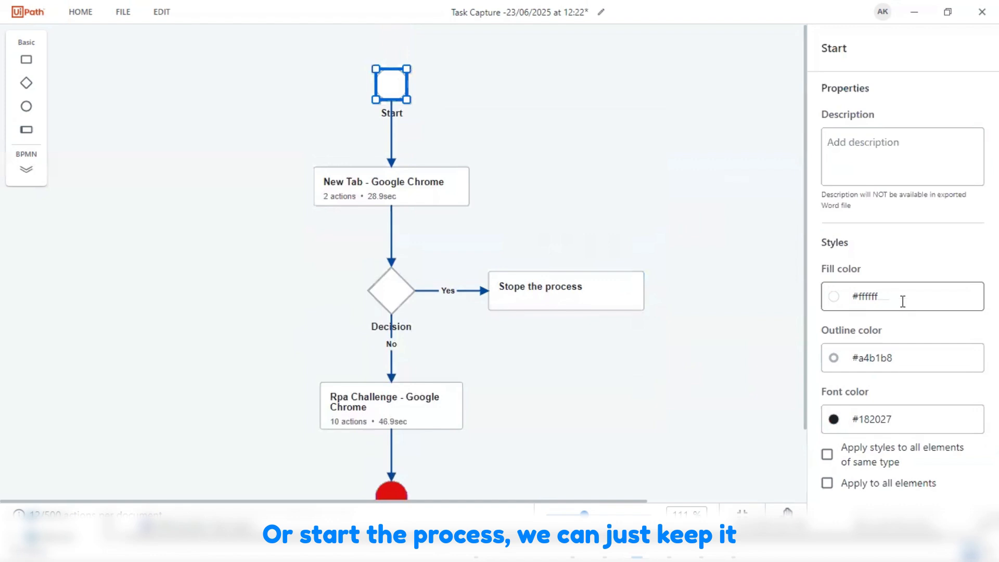
{"action": "left_click", "coordinate": [834, 296]}
{"action": "left_click", "coordinate": [699, 305]}
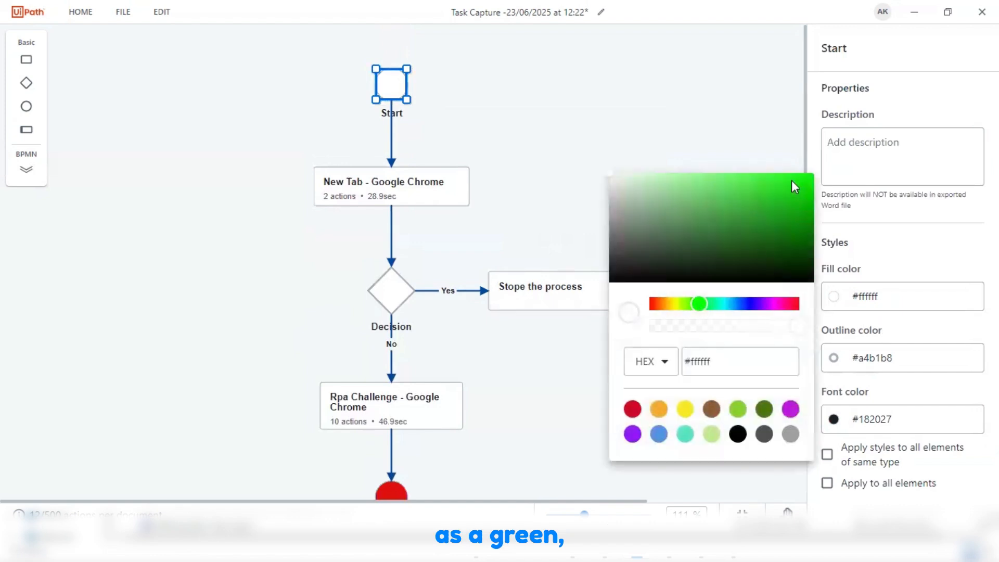
{"action": "left_click_drag", "start_coordinate": [791, 181], "coordinate": [810, 188]}
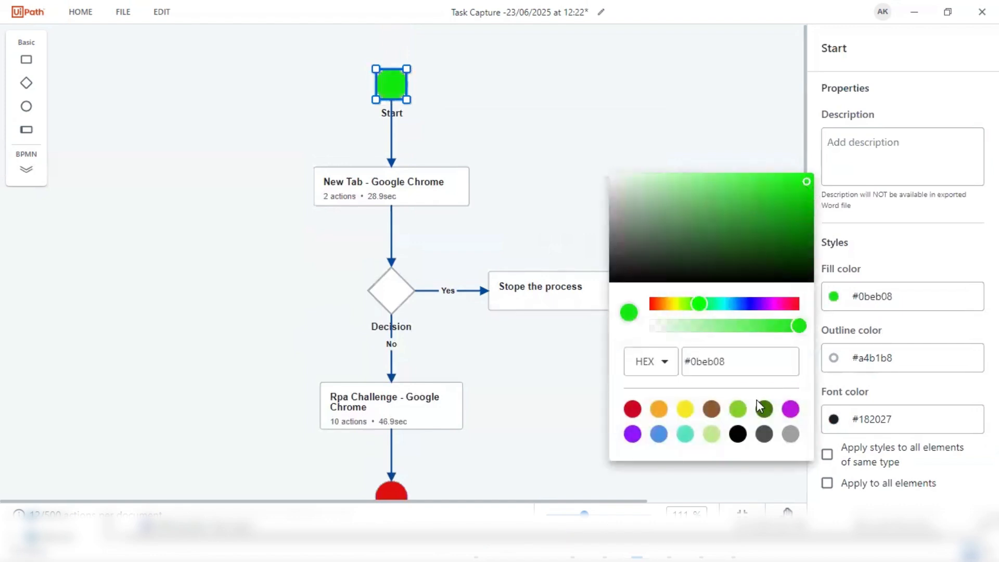
{"action": "left_click", "coordinate": [737, 409]}
{"action": "left_click", "coordinate": [688, 171]}
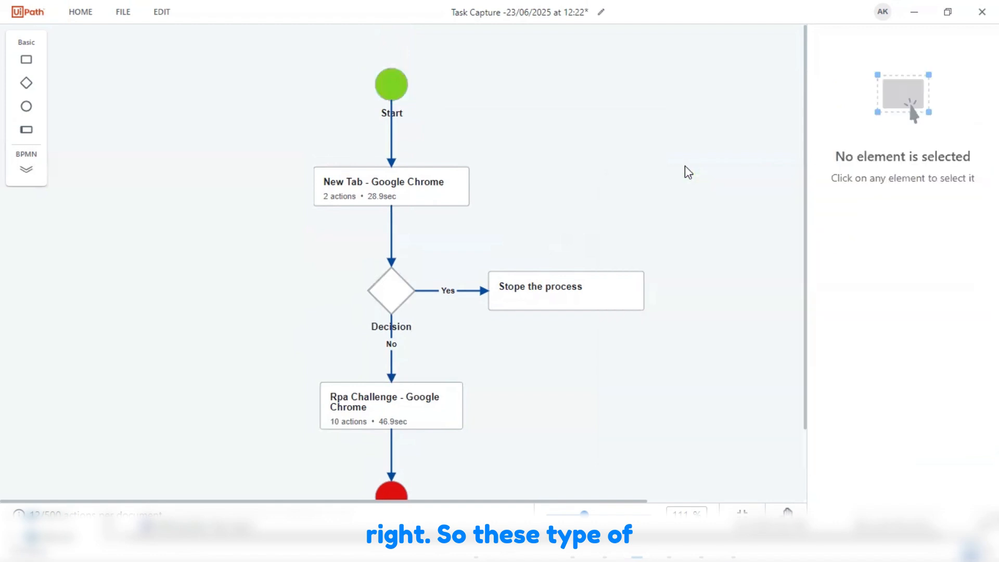
{"action": "mouse_move", "coordinate": [653, 290]}
{"action": "scroll", "coordinate": [680, 307], "scroll_direction": "down", "scroll_amount": 2}
{"action": "scroll", "coordinate": [680, 308], "scroll_direction": "up", "scroll_amount": 1}
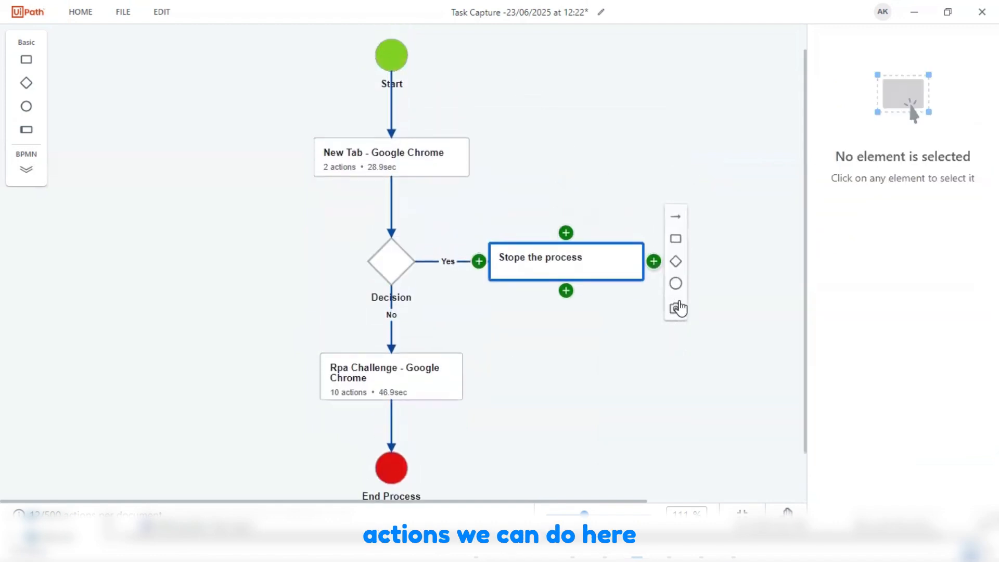
{"action": "scroll", "coordinate": [680, 308], "scroll_direction": "up", "scroll_amount": 1}
{"action": "left_click", "coordinate": [408, 195]}
{"action": "scroll", "coordinate": [582, 404], "scroll_direction": "down", "scroll_amount": 3}
{"action": "scroll", "coordinate": [638, 290], "scroll_direction": "up", "scroll_amount": 2}
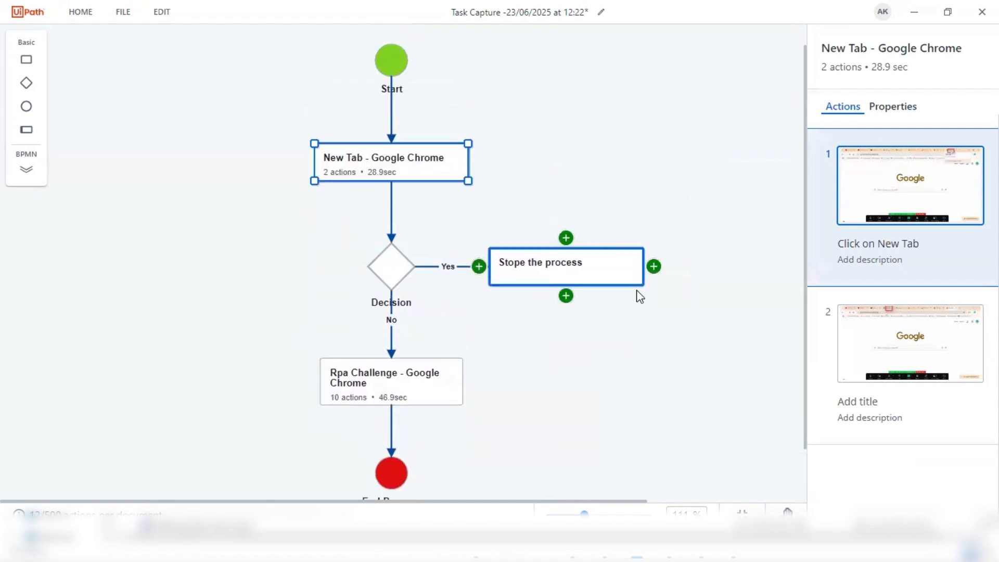
{"action": "scroll", "coordinate": [636, 289], "scroll_direction": "up", "scroll_amount": 1}
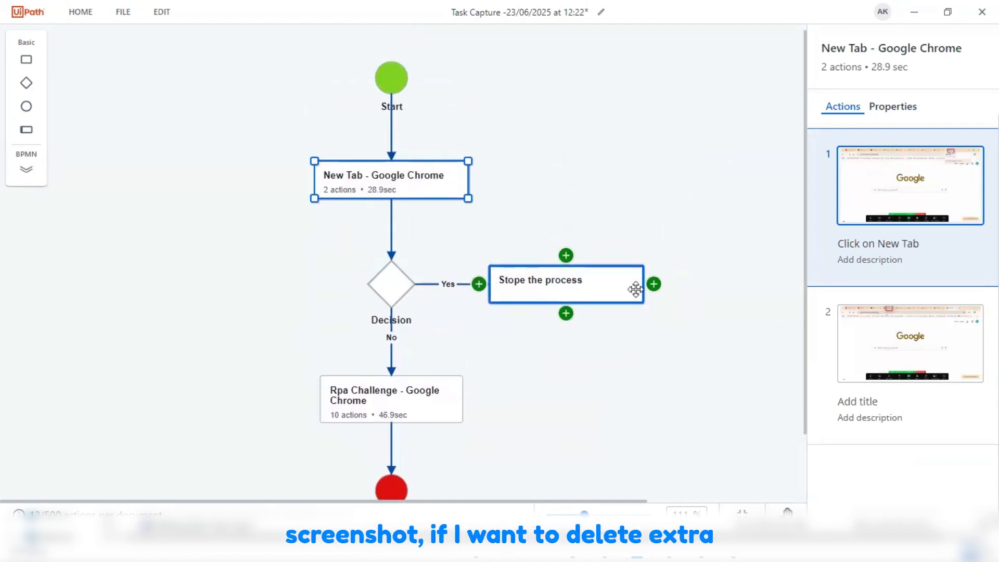
{"action": "left_click", "coordinate": [555, 204]}
- Rename the New Tab sequence in the diagram as "1st Screen - New Tab - Google Chrome"
{"action": "left_click", "coordinate": [422, 186]}
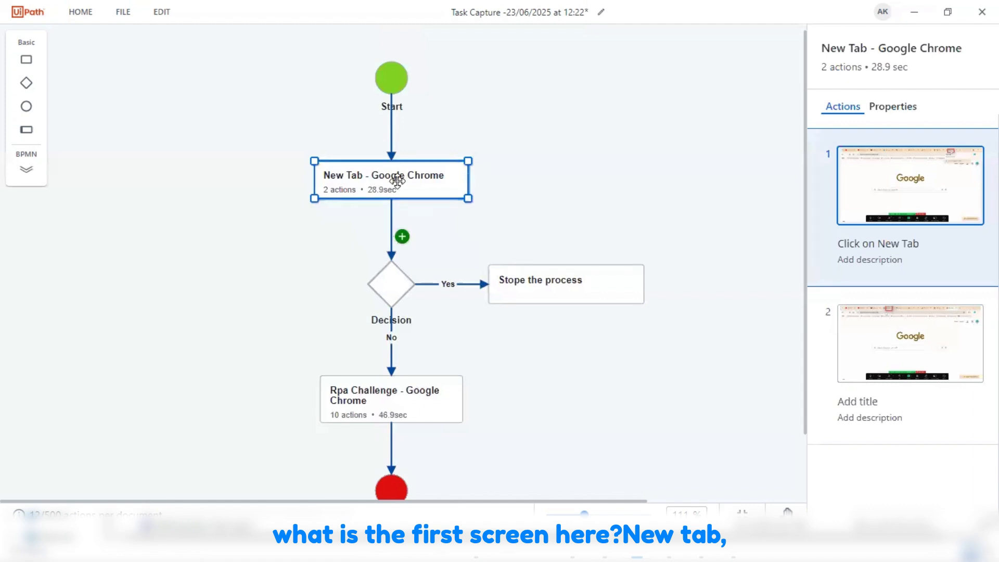
{"action": "double_click", "coordinate": [369, 179]}
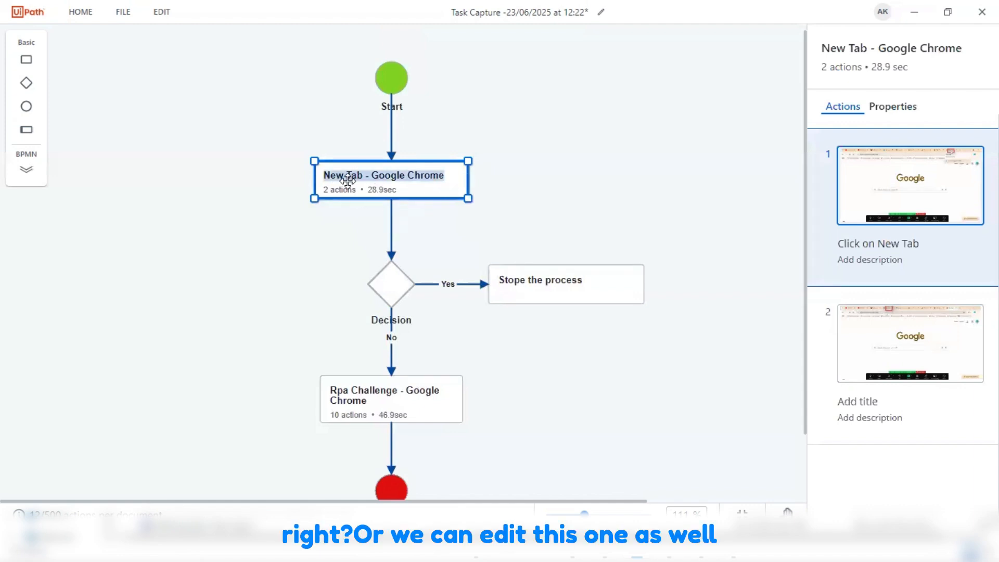
{"action": "key", "text": "Home"}
{"action": "type", "text": "1st Scre"}
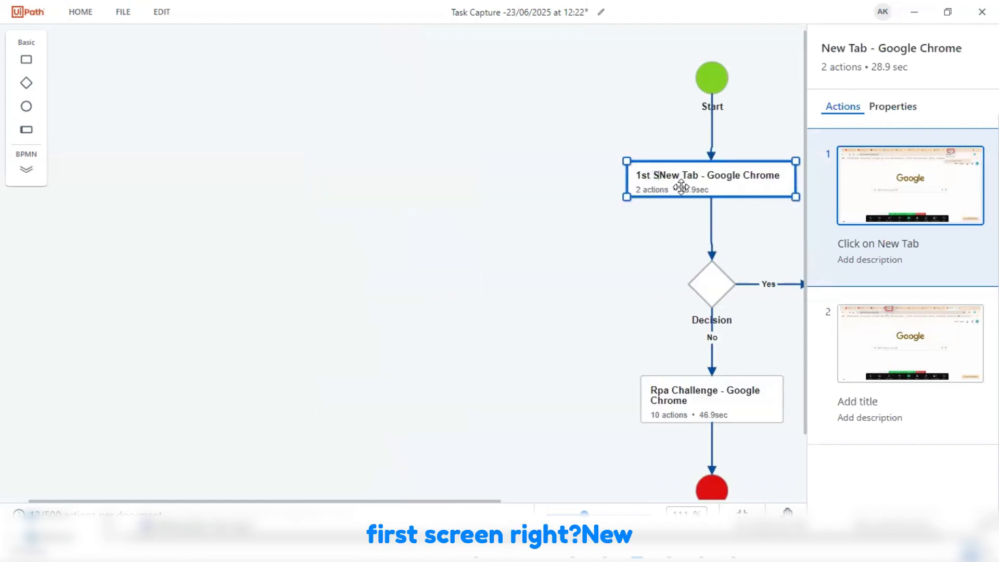
{"action": "type", "text": "en -"}
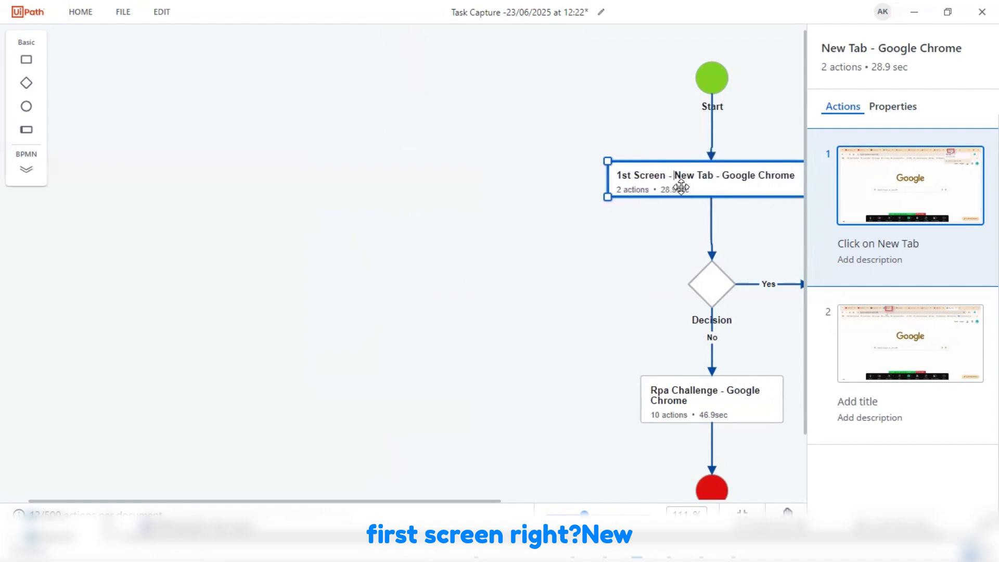
- Rename the Rpa Challenge sequence below the decision as "2nd Screen - Rpa Challenge - Google Chrome"
{"action": "left_click", "coordinate": [681, 388]}
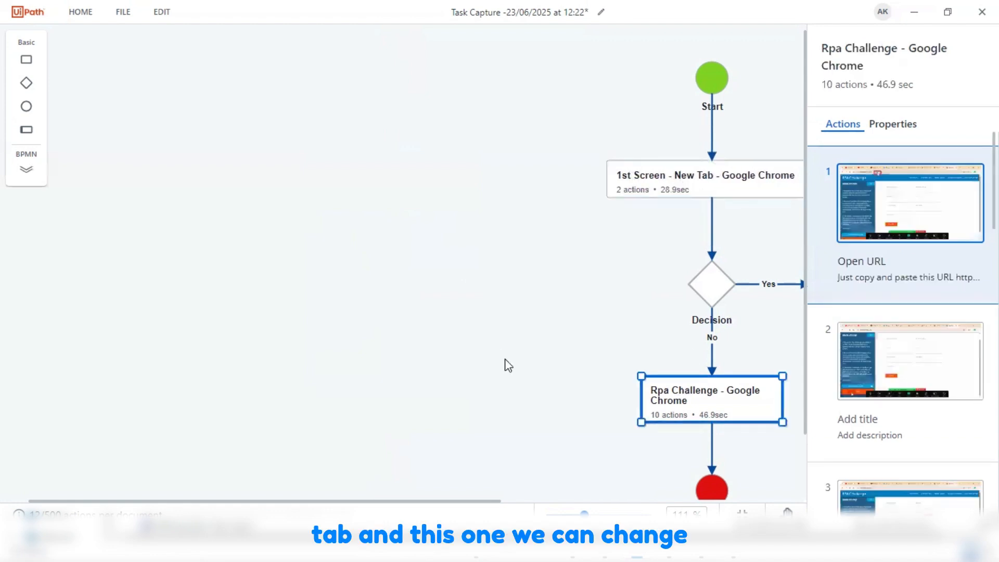
{"action": "double_click", "coordinate": [359, 395]}
{"action": "key", "text": "Left"}
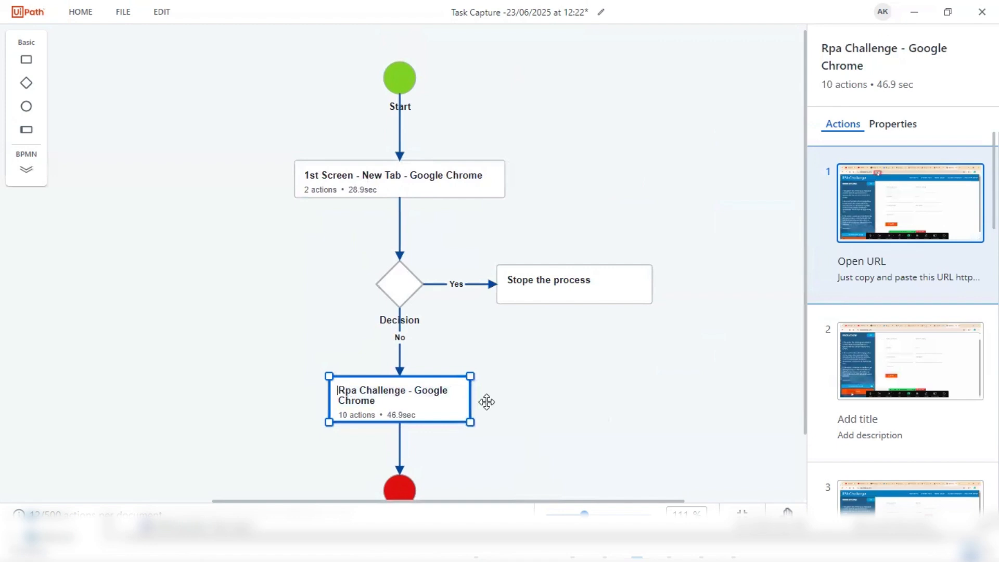
{"action": "type", "text": "2nd Screen 0"}
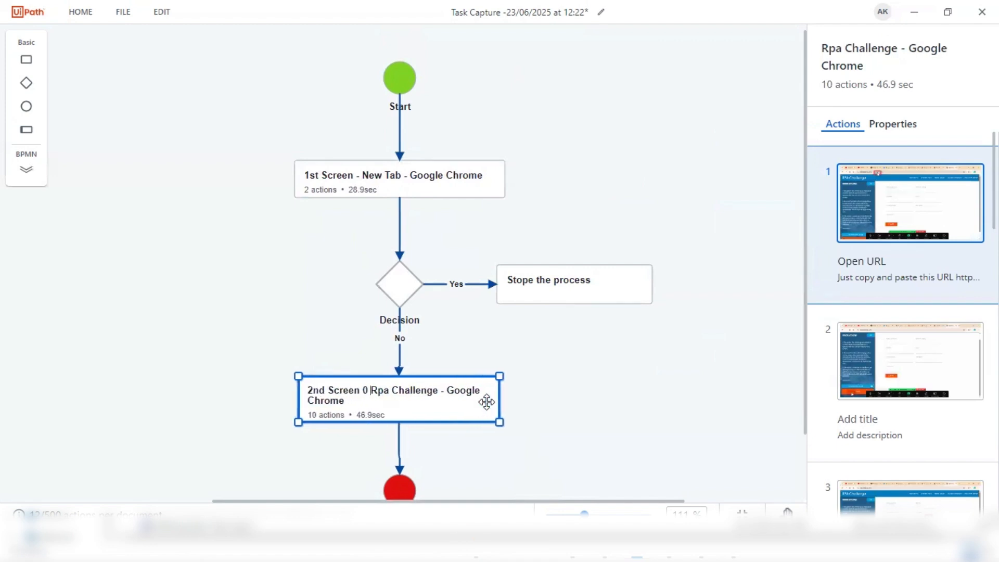
{"action": "key", "text": "BackSpace"}
{"action": "key", "text": "BackSpace"}
{"action": "type", "text": "-"}
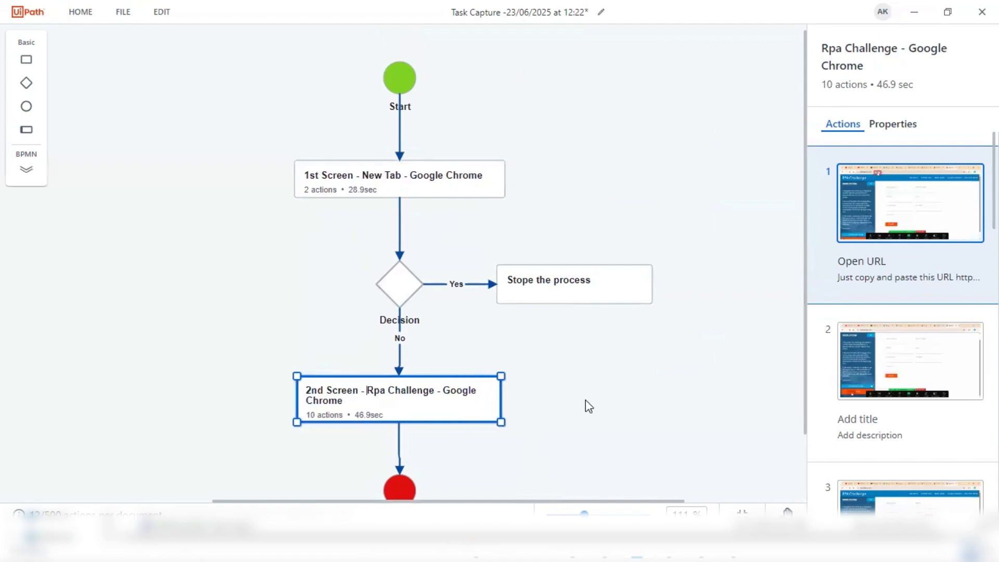
{"action": "left_click", "coordinate": [589, 406]}
- Open the 1st Screen sequence's actions for editing and remove the second, untitled screenshot
{"action": "left_click", "coordinate": [477, 183]}
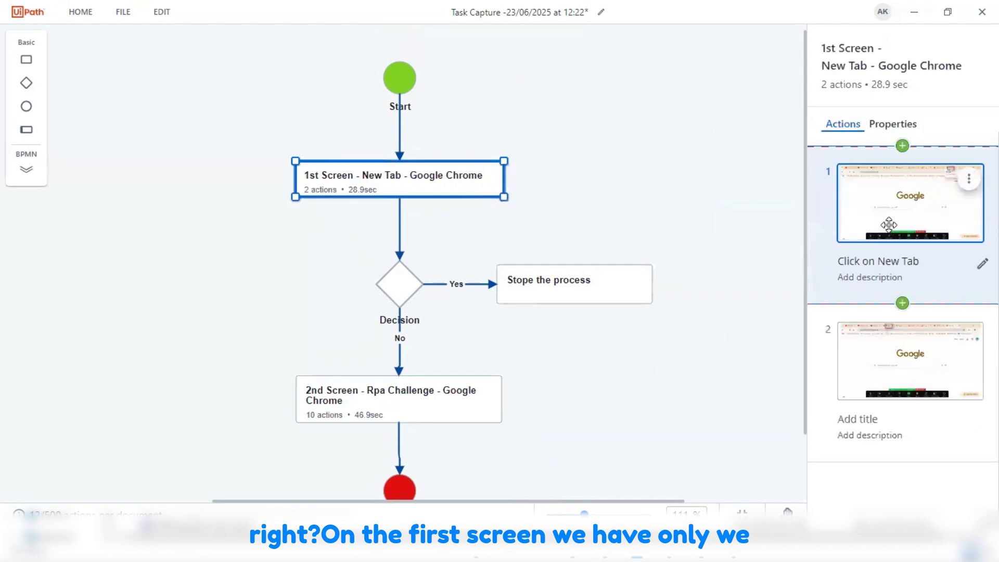
{"action": "left_click", "coordinate": [897, 125]}
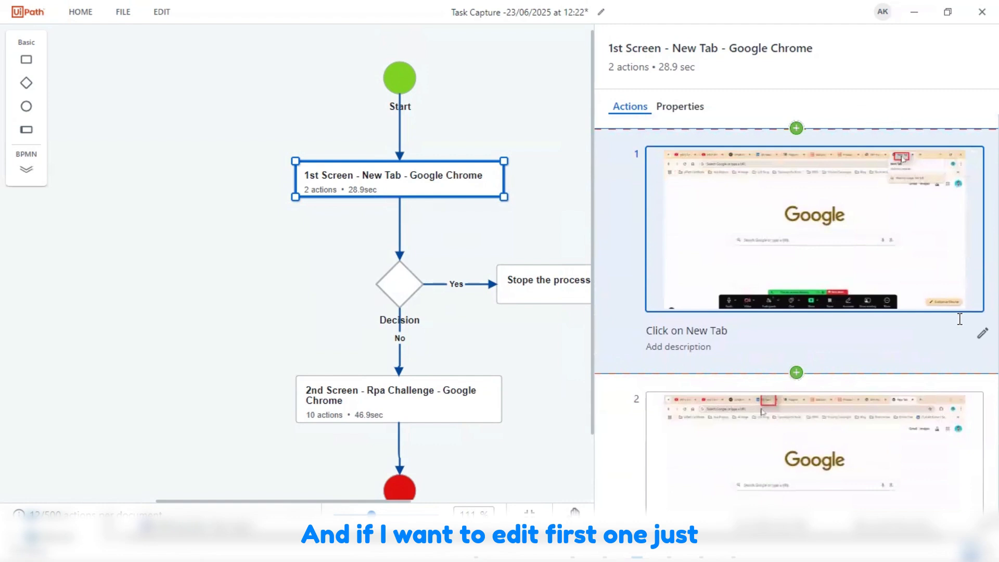
{"action": "left_click", "coordinate": [983, 333]}
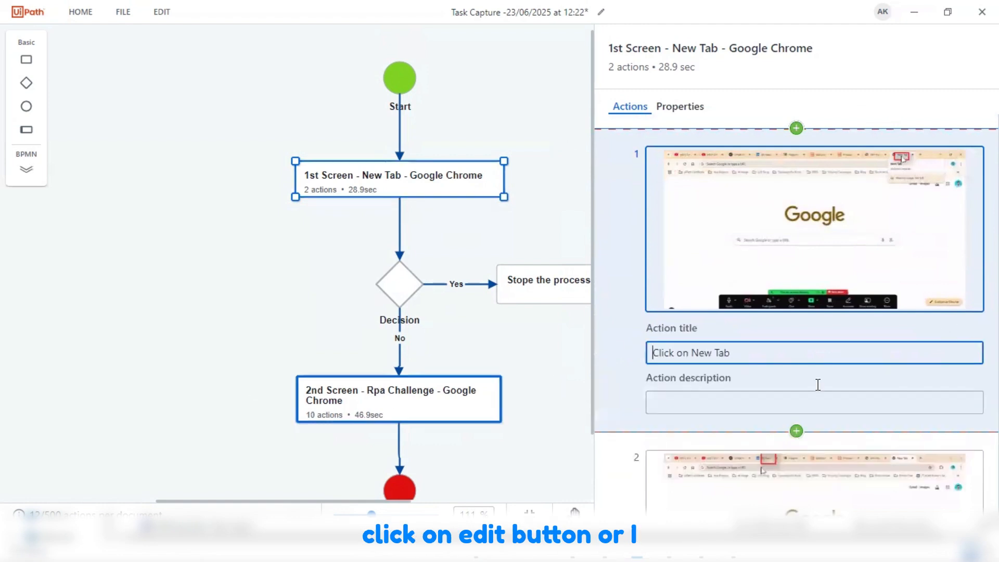
{"action": "left_click", "coordinate": [968, 161]}
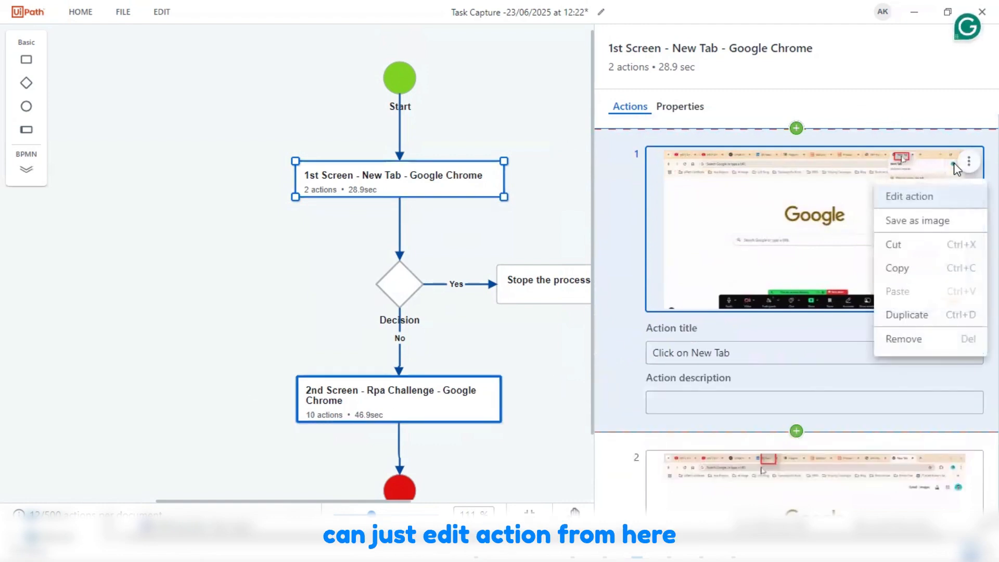
{"action": "left_click", "coordinate": [927, 198]}
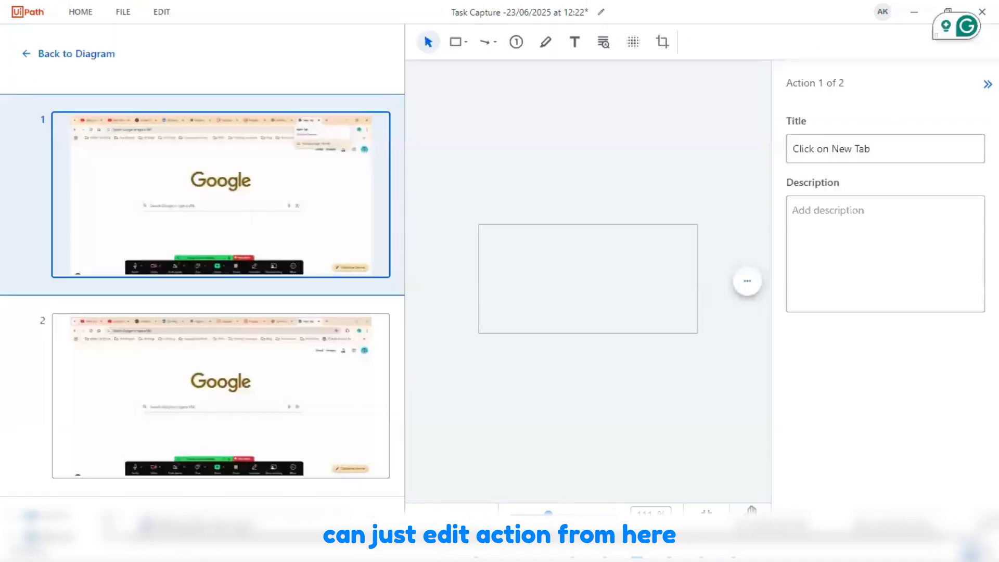
{"action": "left_click", "coordinate": [251, 361]}
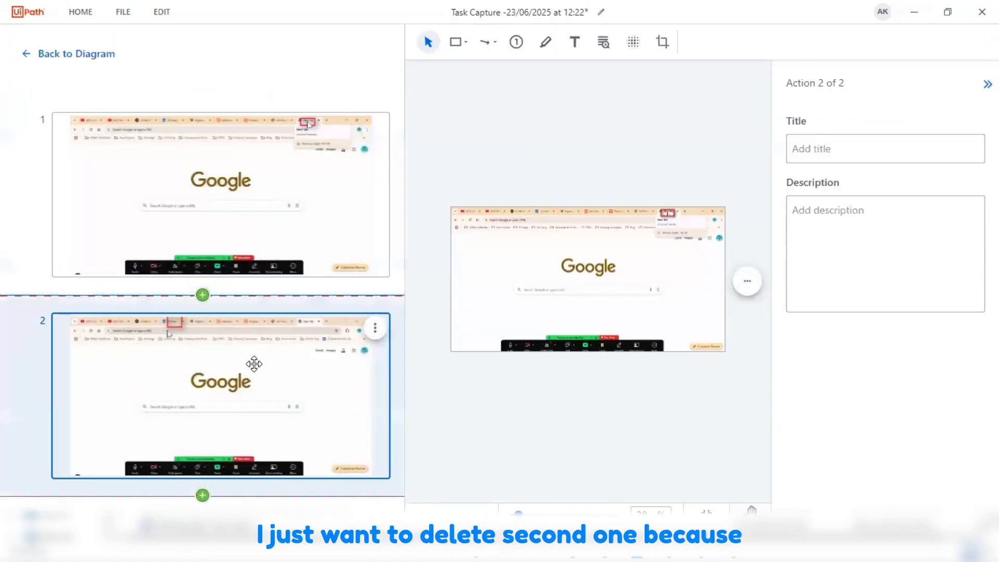
{"action": "left_click", "coordinate": [374, 327]}
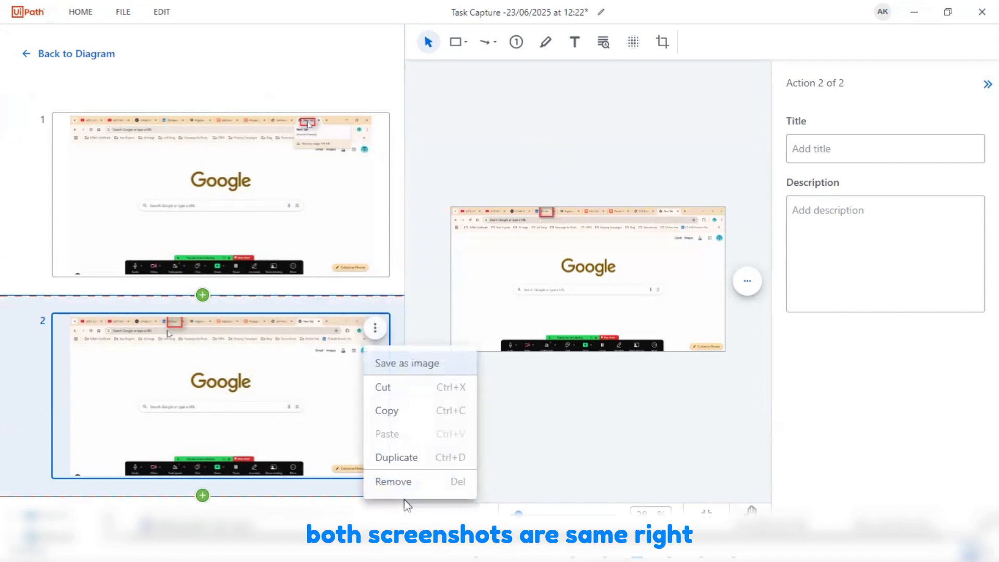
{"action": "left_click", "coordinate": [420, 482]}
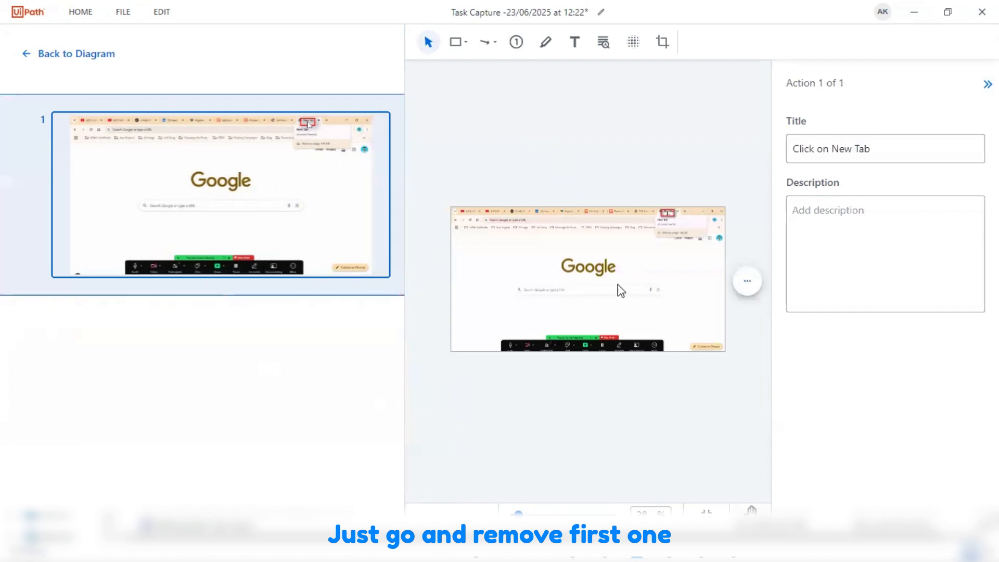
- Widen the red highlight rectangle on the Click on New Tab screenshot and move it to frame the whole New Tab browser tab
{"action": "scroll", "coordinate": [654, 239], "scroll_direction": "up", "scroll_amount": 3}
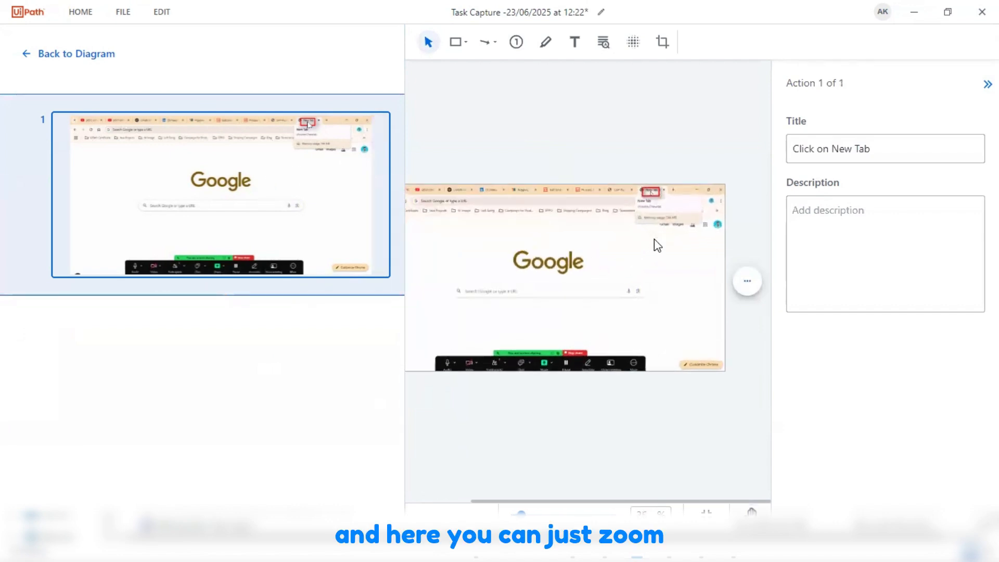
{"action": "scroll", "coordinate": [654, 239], "scroll_direction": "up", "scroll_amount": 4}
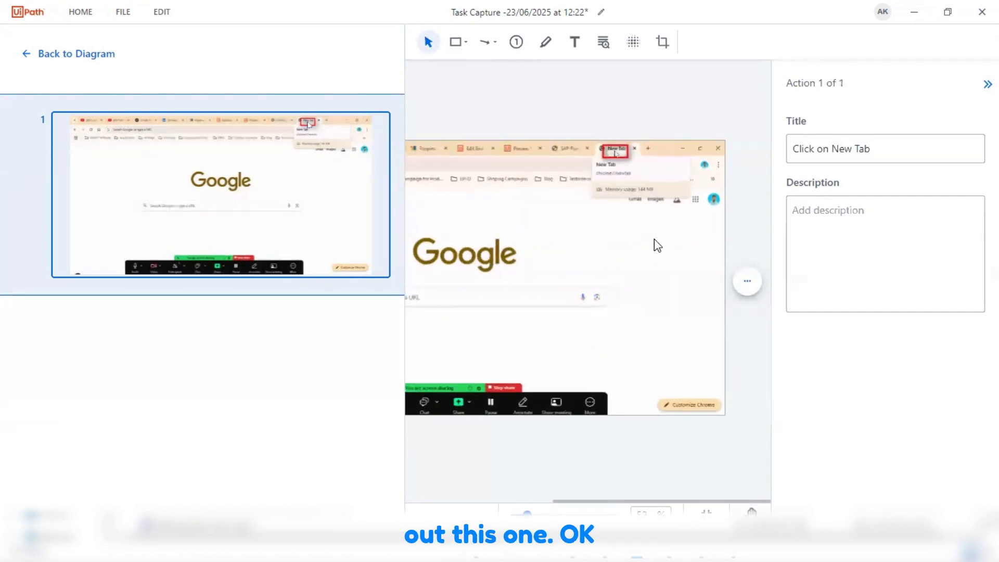
{"action": "scroll", "coordinate": [654, 238], "scroll_direction": "up", "scroll_amount": 1}
{"action": "left_click", "coordinate": [617, 141]}
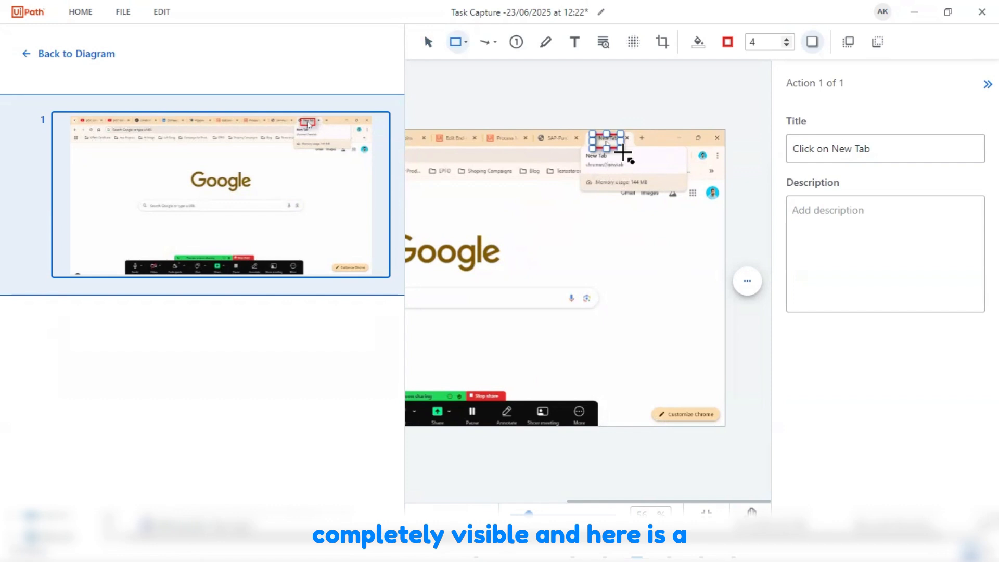
{"action": "mouse_move", "coordinate": [622, 151]}
{"action": "left_mouse_down"}
{"action": "mouse_move", "coordinate": [662, 152]}
{"action": "mouse_move", "coordinate": [597, 140]}
{"action": "left_mouse_up"}
{"action": "left_click", "coordinate": [614, 144]}
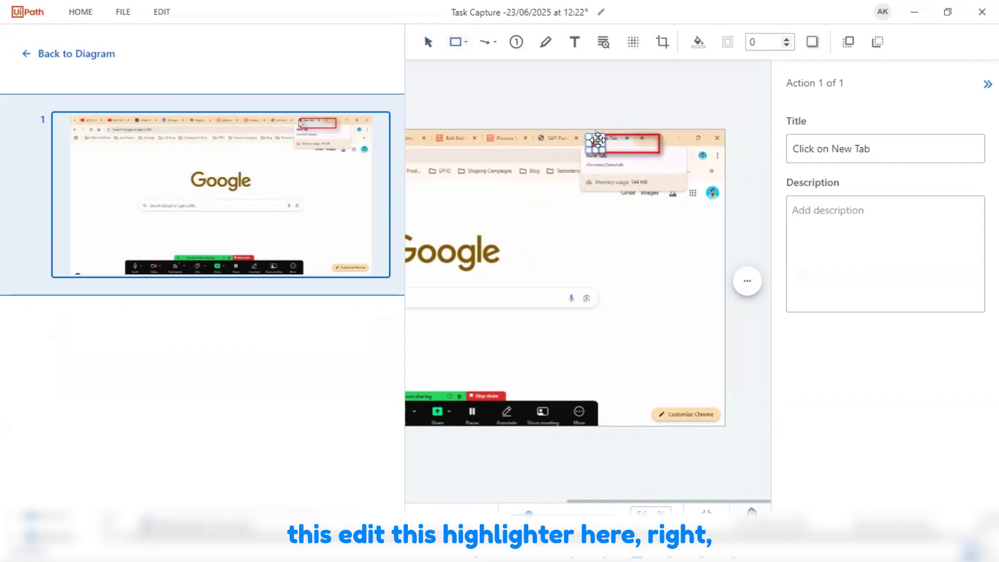
{"action": "key", "text": "ctrl+z"}
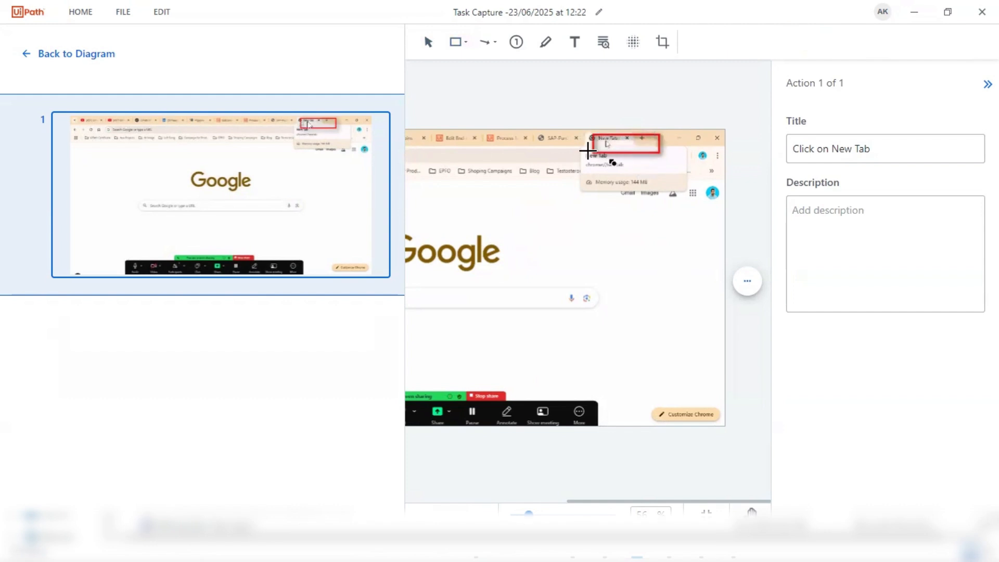
{"action": "left_click", "coordinate": [592, 143]}
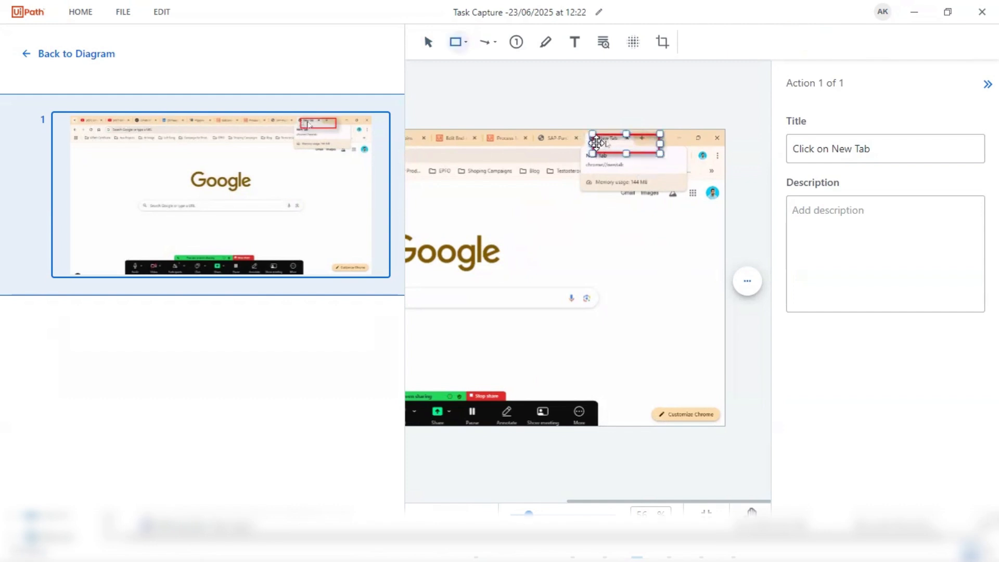
{"action": "left_click_drag", "start_coordinate": [595, 143], "coordinate": [643, 141]}
{"action": "key", "text": "Escape"}
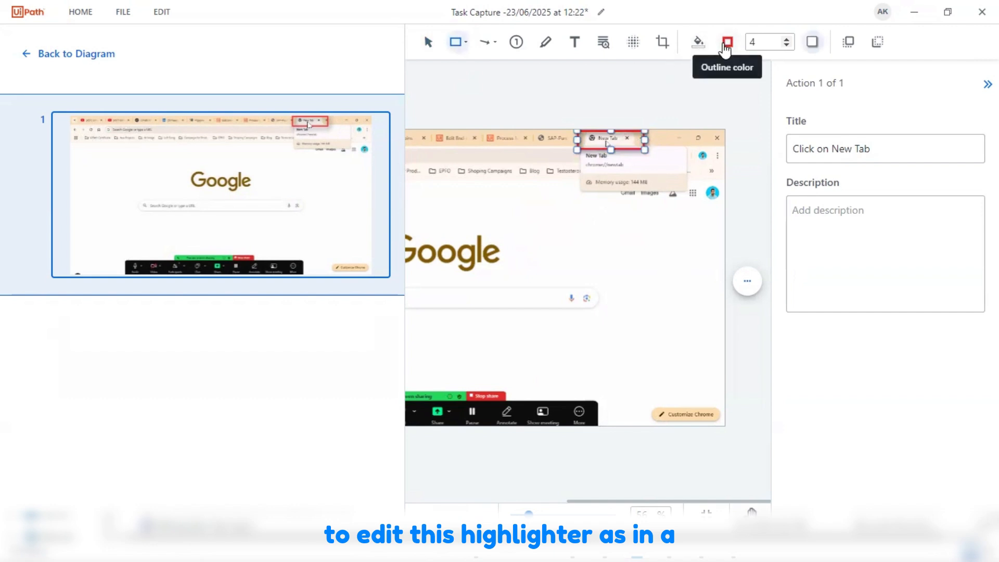
- Set the outline color of the highlight around the New Tab browser tab to the purple preset, #9013fe
{"action": "left_click", "coordinate": [727, 41]}
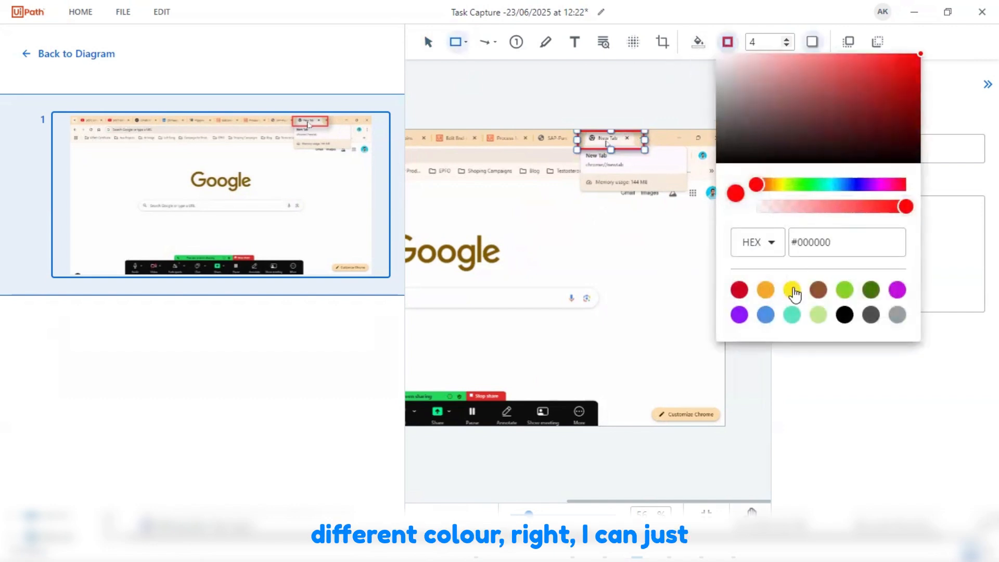
{"action": "left_click", "coordinate": [793, 292]}
{"action": "left_click", "coordinate": [741, 314]}
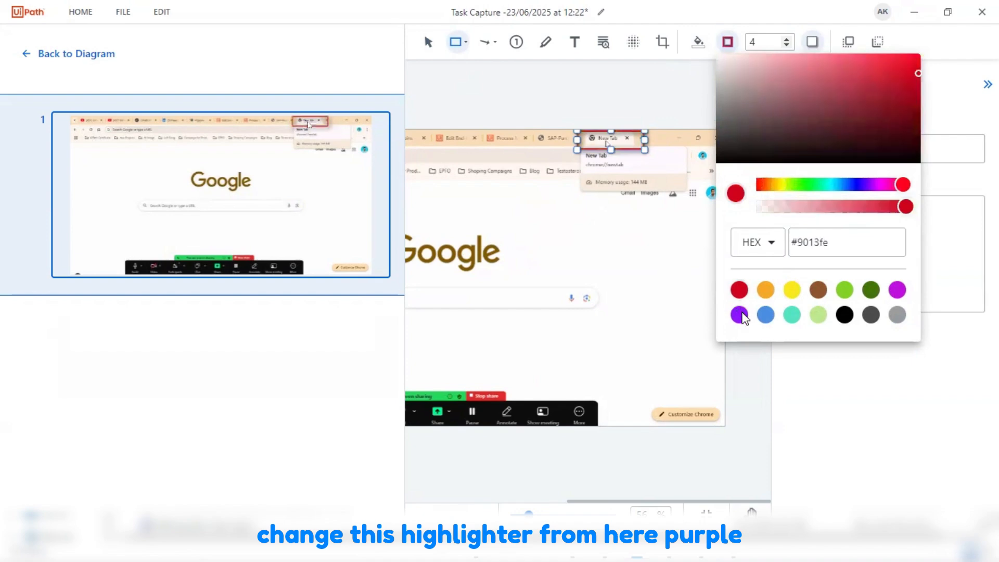
{"action": "left_click", "coordinate": [644, 251]}
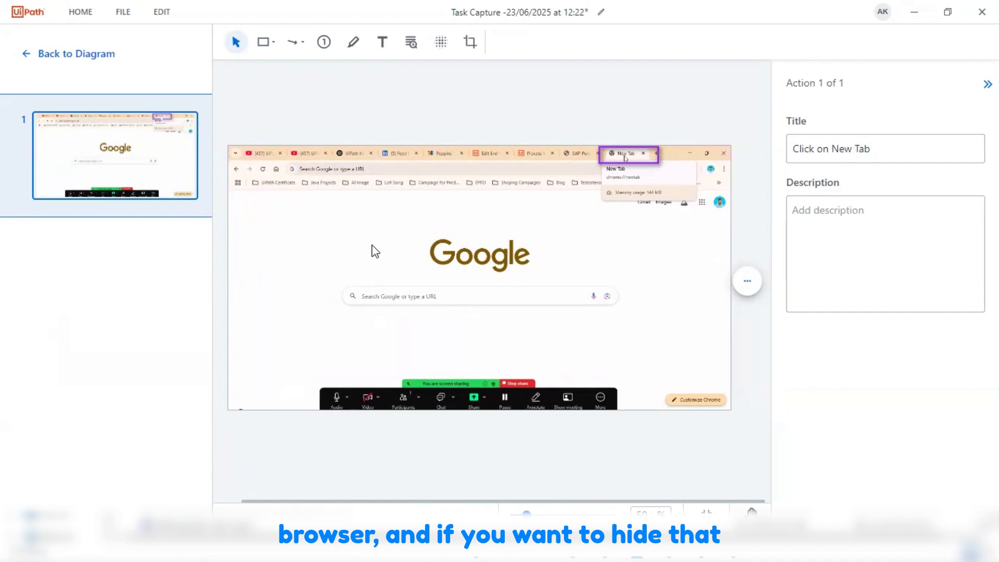
- Blur the strip of other browser tabs before the highlighted New Tab tab, extending the blur up to the screenshot's upper edge
{"action": "left_click", "coordinate": [441, 42]}
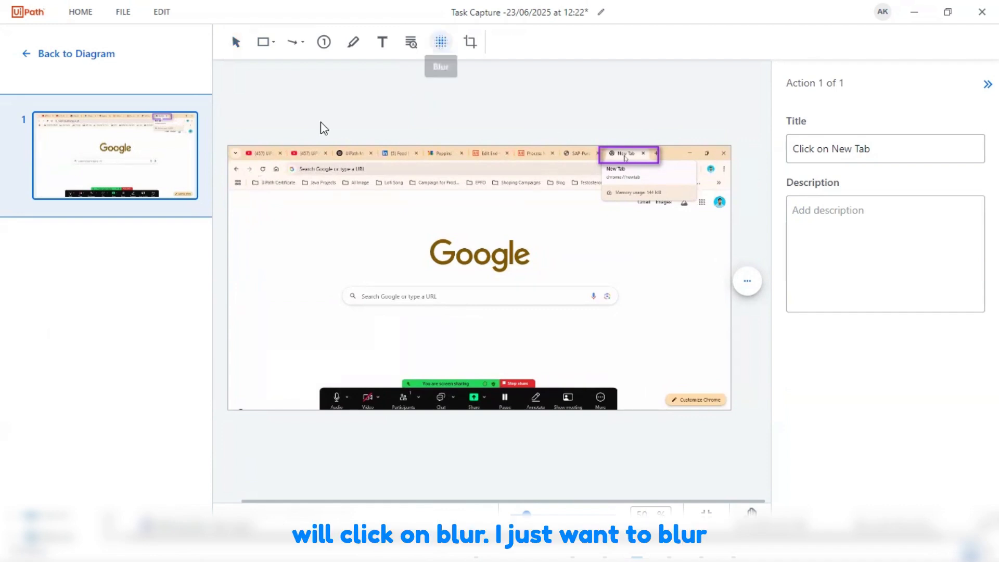
{"action": "left_click_drag", "start_coordinate": [238, 154], "coordinate": [590, 160]}
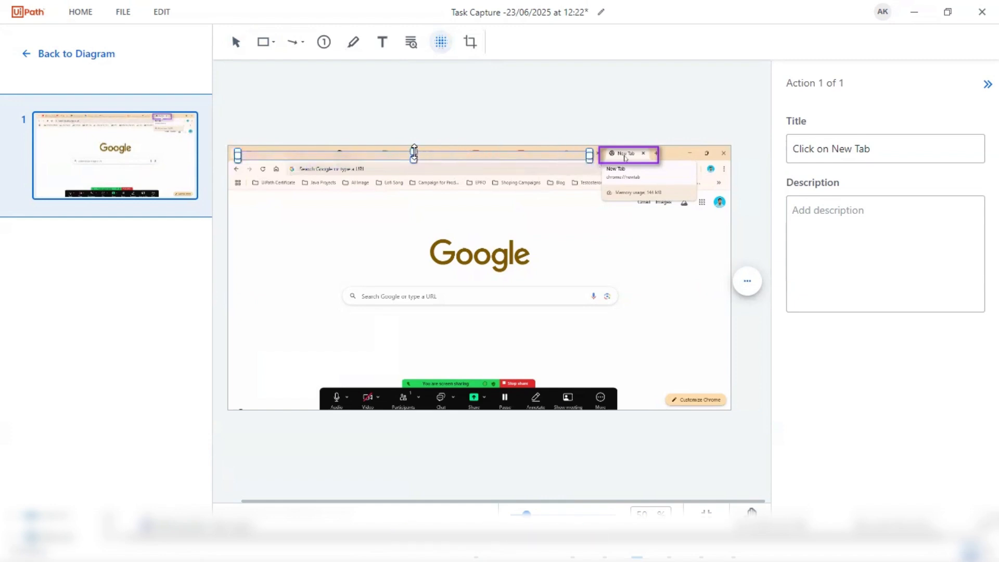
{"action": "left_click_drag", "start_coordinate": [414, 152], "coordinate": [414, 145]}
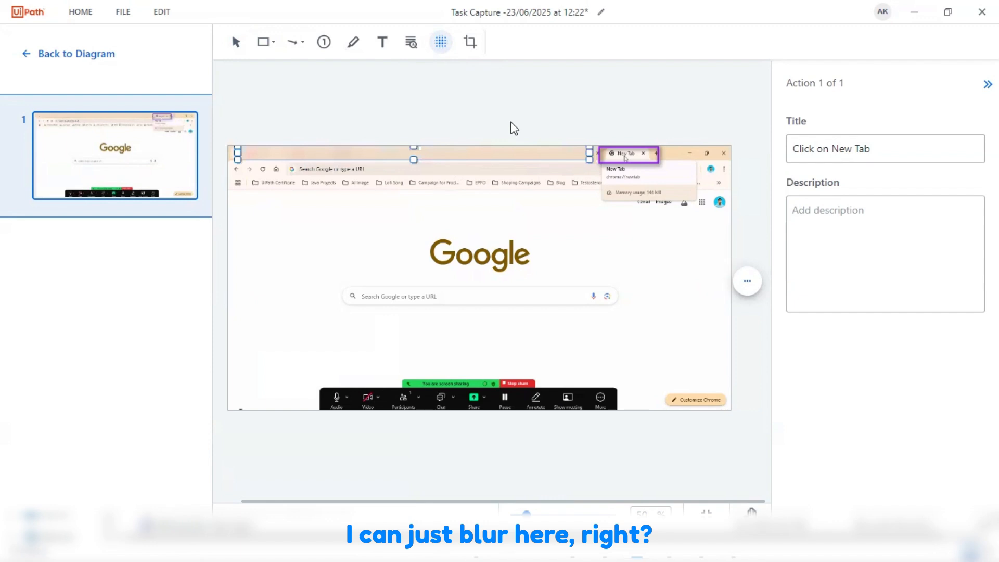
{"action": "left_click", "coordinate": [308, 271]}
{"action": "left_click", "coordinate": [824, 227]}
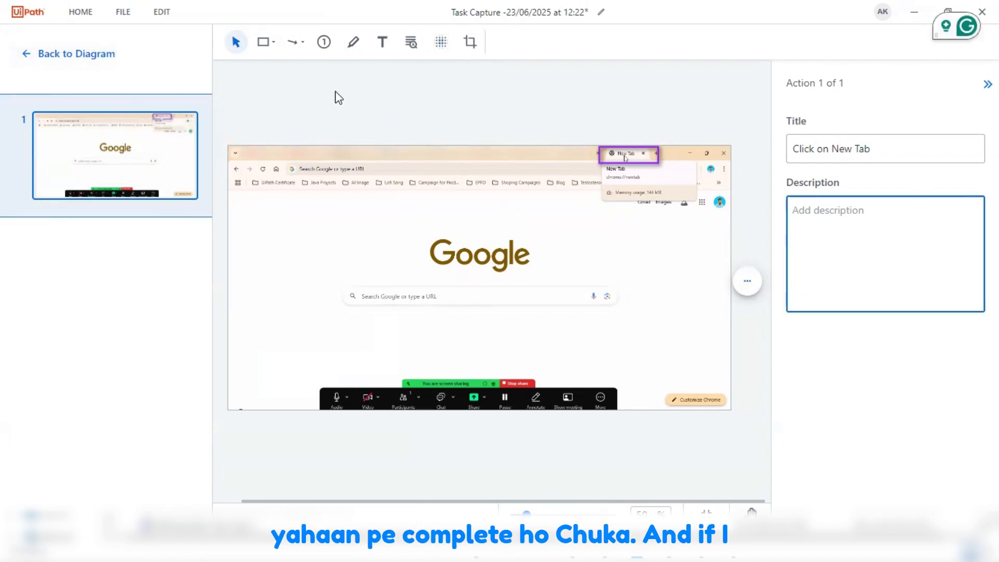
- Return to the diagram and open the 2nd Screen - Rpa Challenge sequence's Open URL action for editing
{"action": "left_click", "coordinate": [36, 61]}
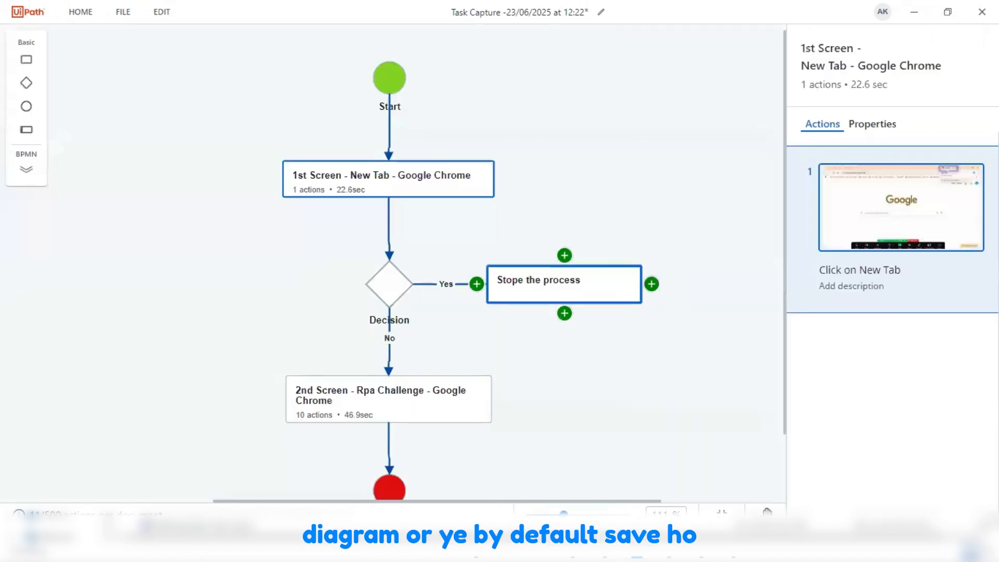
{"action": "left_click", "coordinate": [870, 127]}
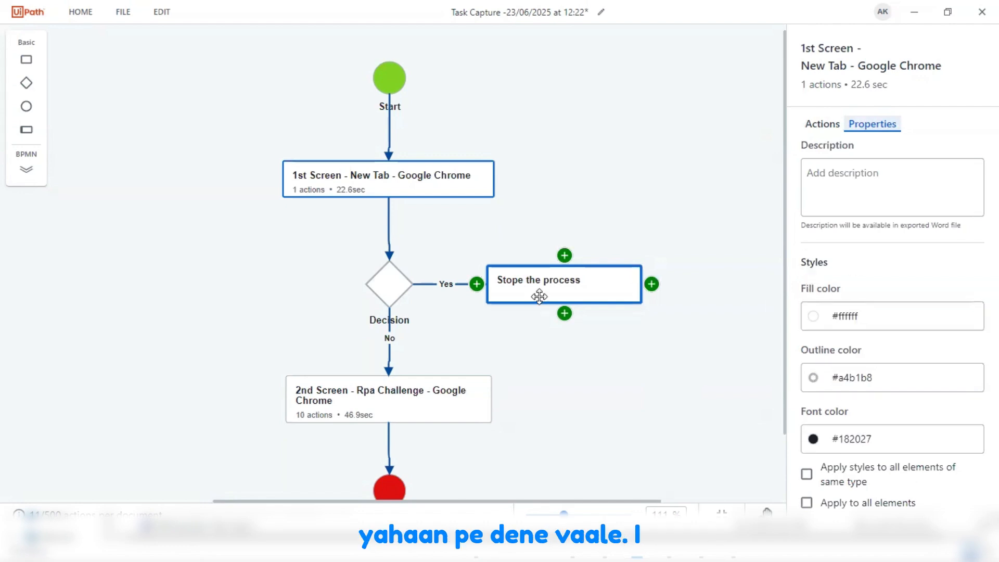
{"action": "left_click", "coordinate": [395, 400]}
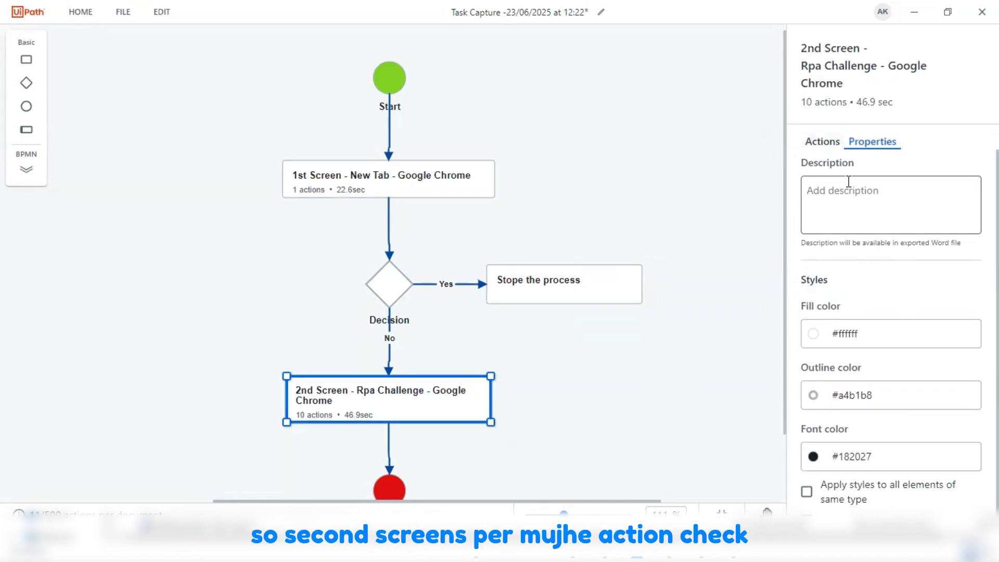
{"action": "left_click", "coordinate": [820, 143]}
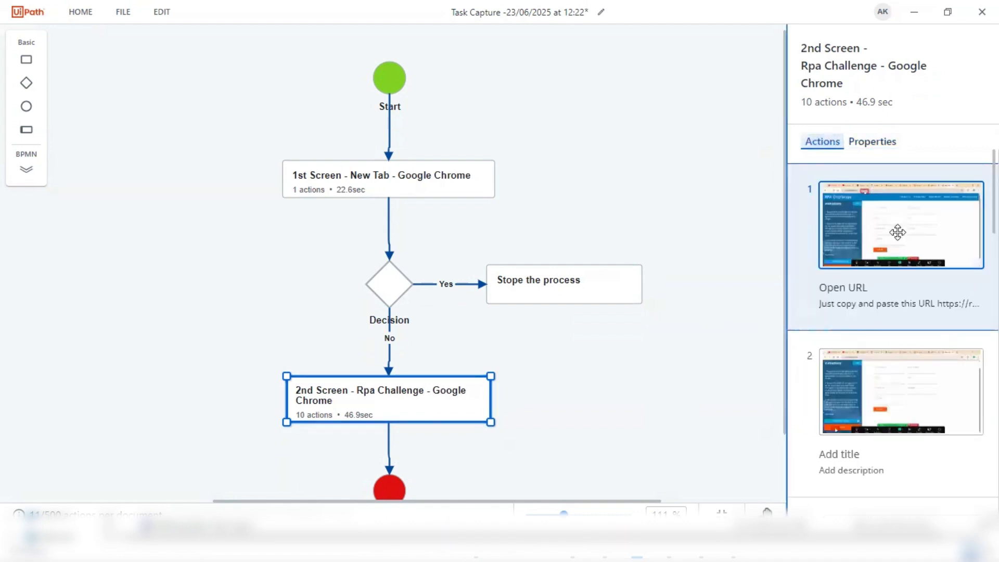
{"action": "left_click", "coordinate": [969, 196]}
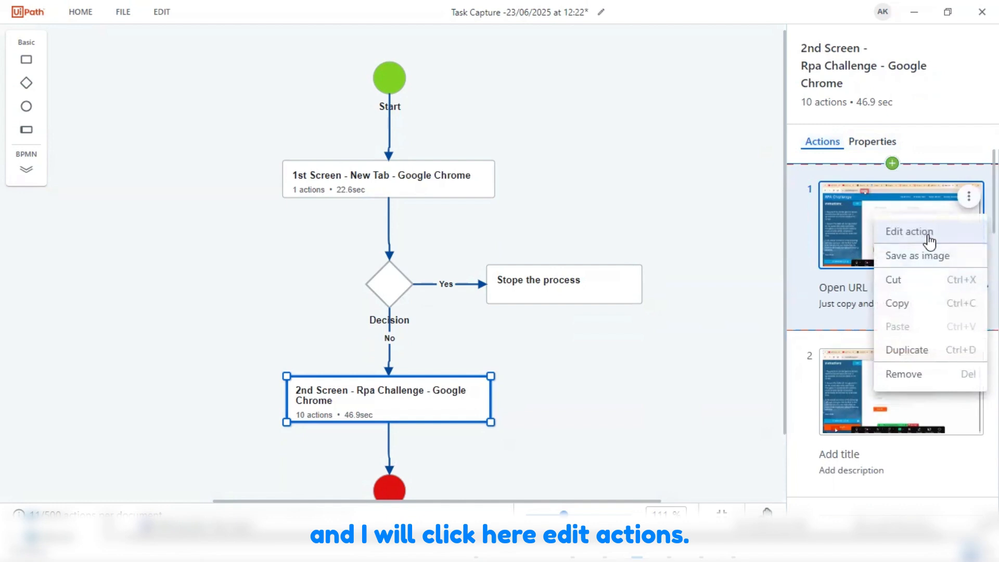
{"action": "left_click", "coordinate": [838, 230]}
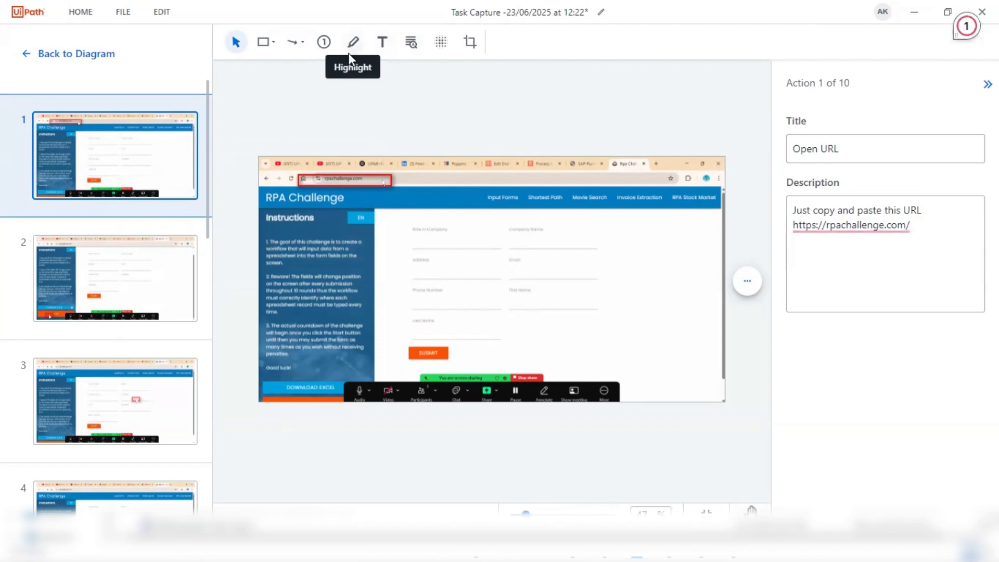
- Add a yellow highlight to the Open URL screenshot, then move and enlarge it to cover the web form's input fields
{"action": "left_click", "coordinate": [349, 55]}
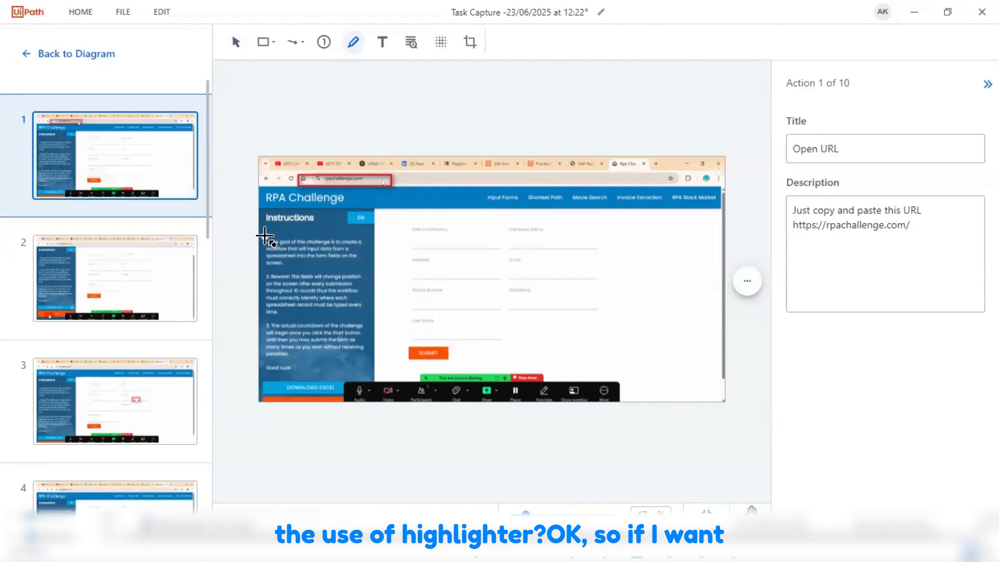
{"action": "left_click_drag", "start_coordinate": [265, 236], "coordinate": [366, 297]}
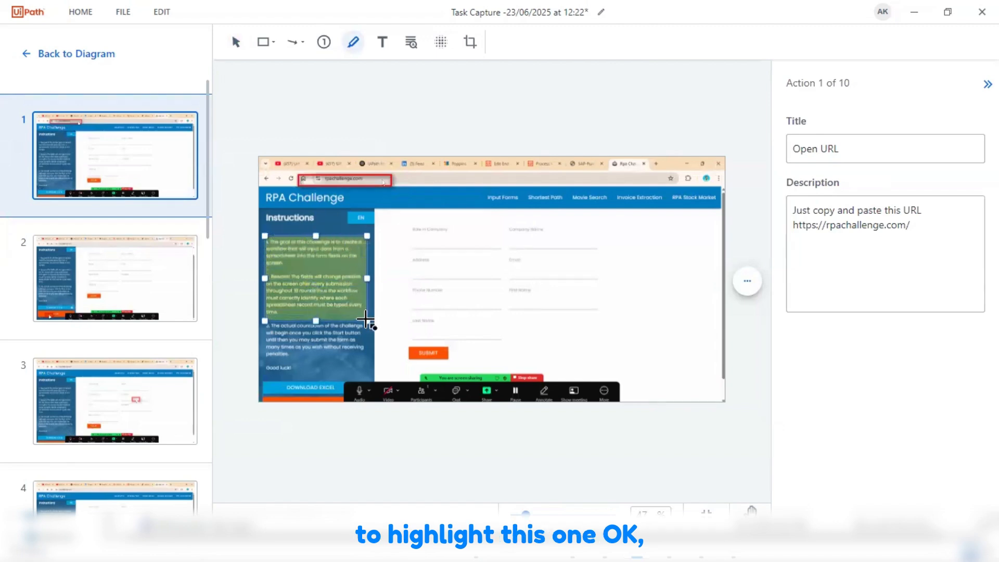
{"action": "left_click_drag", "start_coordinate": [366, 320], "coordinate": [367, 316]}
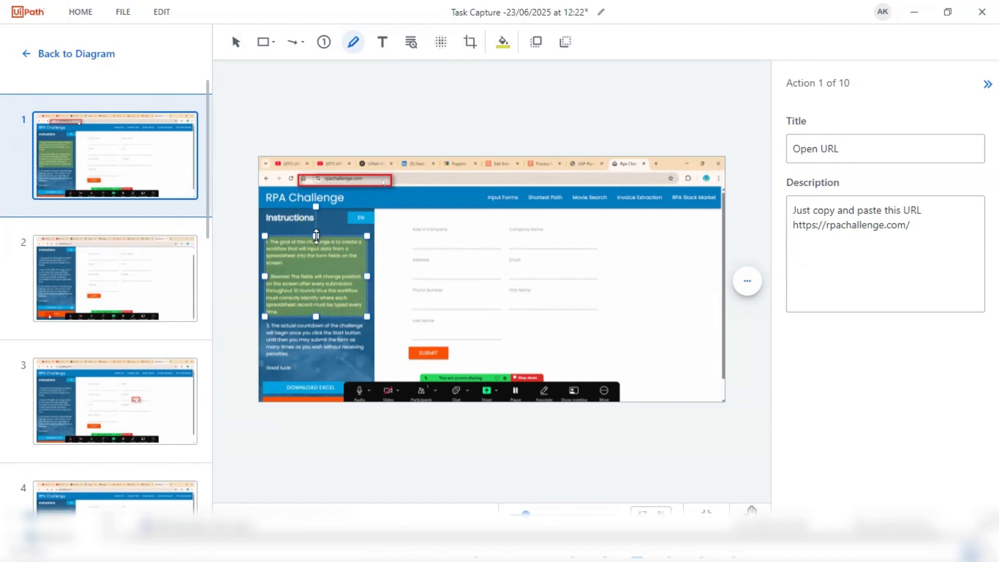
{"action": "left_click_drag", "start_coordinate": [322, 272], "coordinate": [446, 250]}
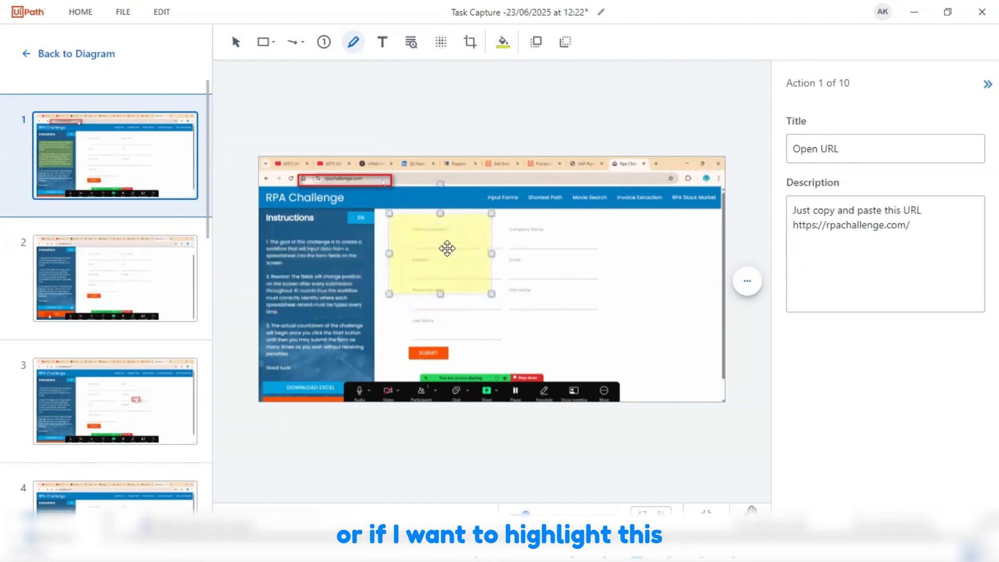
{"action": "left_click_drag", "start_coordinate": [493, 296], "coordinate": [636, 342]}
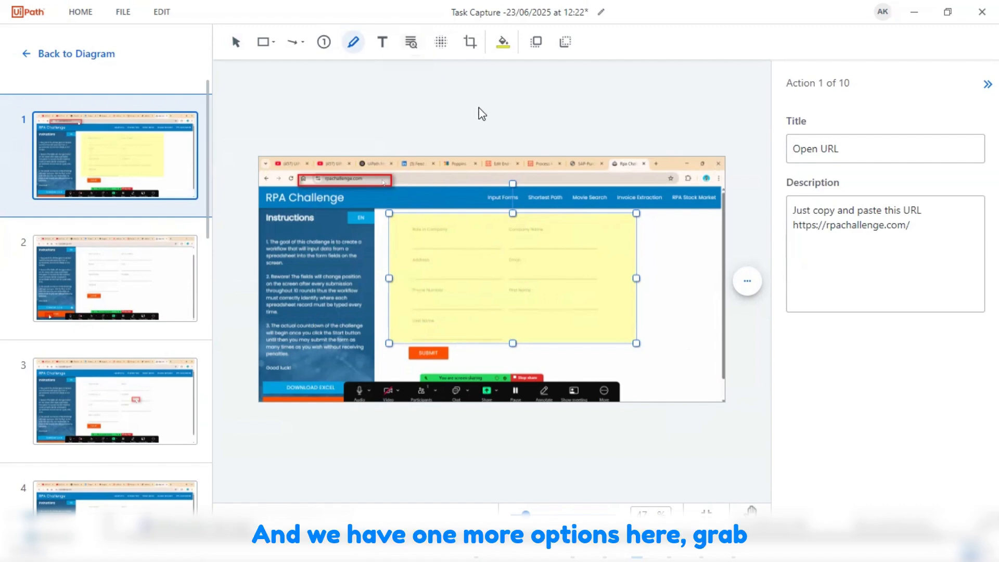
- Grab the numbered Instructions text from the Open URL screenshot and paste it below the URL in the action's description
{"action": "left_click", "coordinate": [411, 42]}
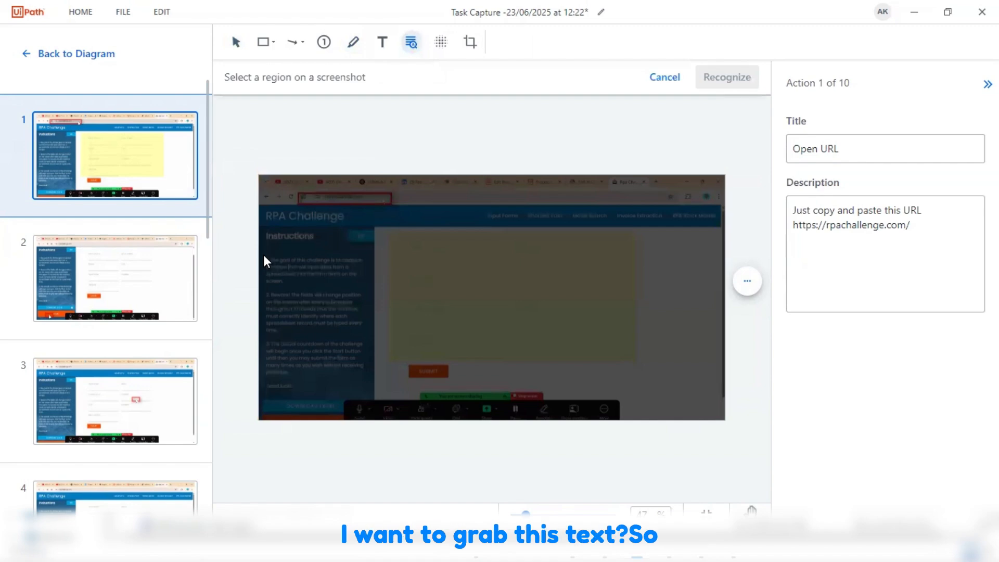
{"action": "left_click_drag", "start_coordinate": [264, 254], "coordinate": [368, 380]}
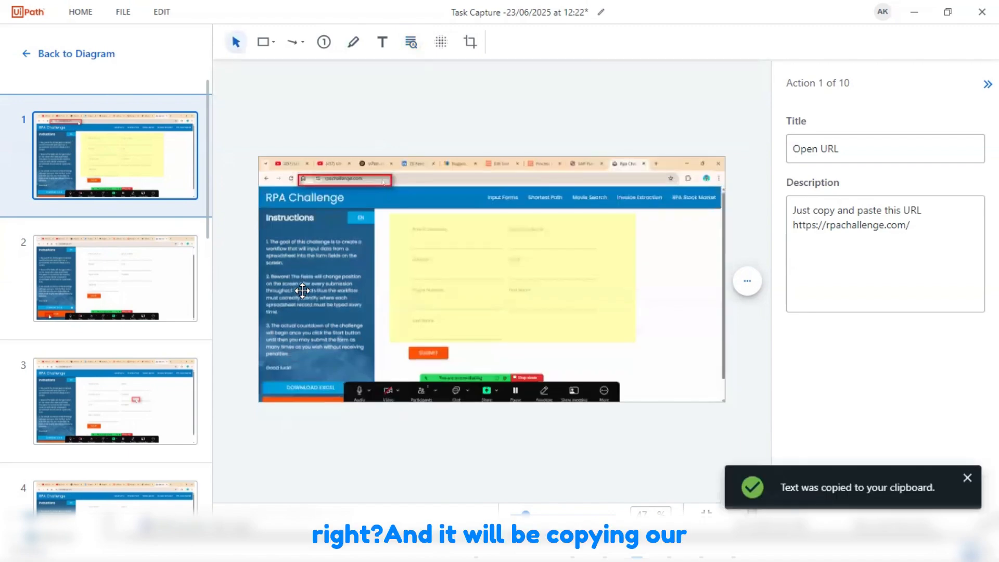
{"action": "left_click", "coordinate": [947, 239]}
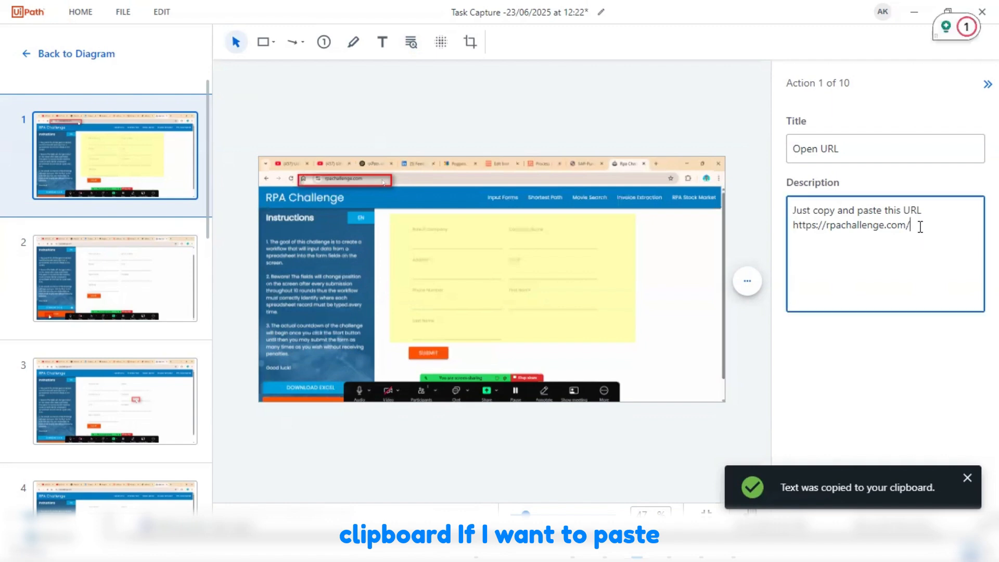
{"action": "key", "text": "ctrl+v"}
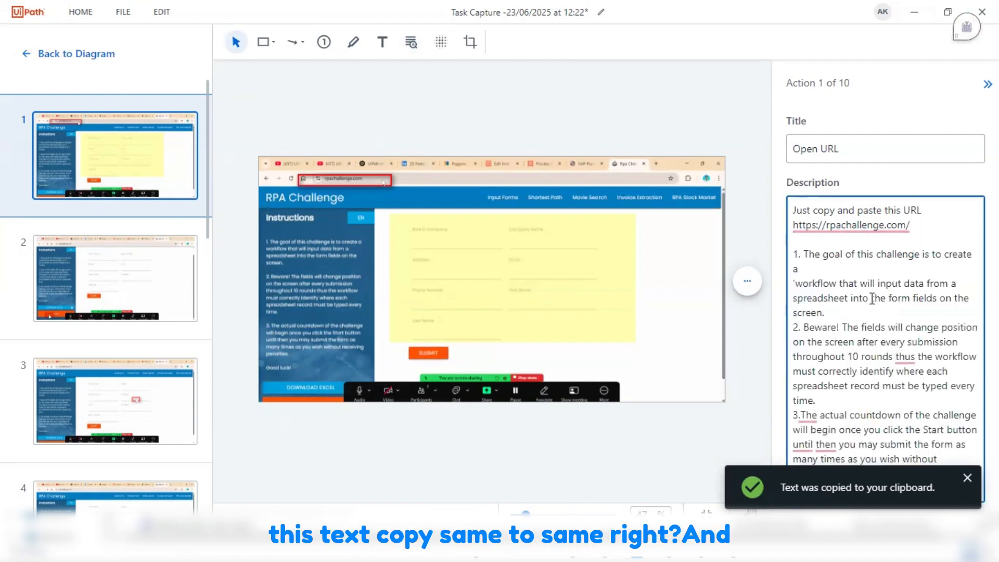
{"action": "left_click", "coordinate": [966, 478]}
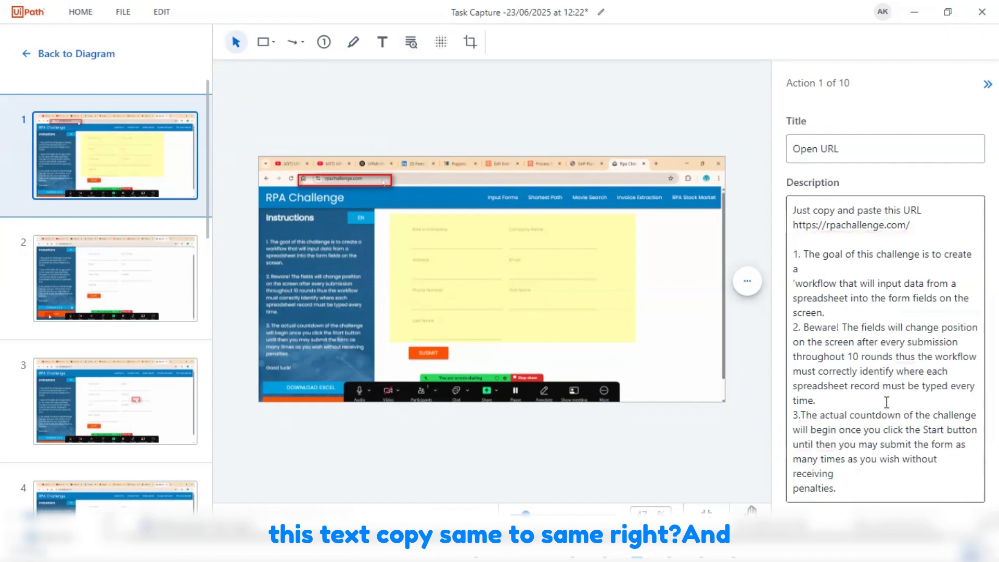
- Delete the pasted instructions text from the Open URL action's description, keeping the URL line
{"action": "left_click_drag", "start_coordinate": [846, 488], "coordinate": [790, 256]}
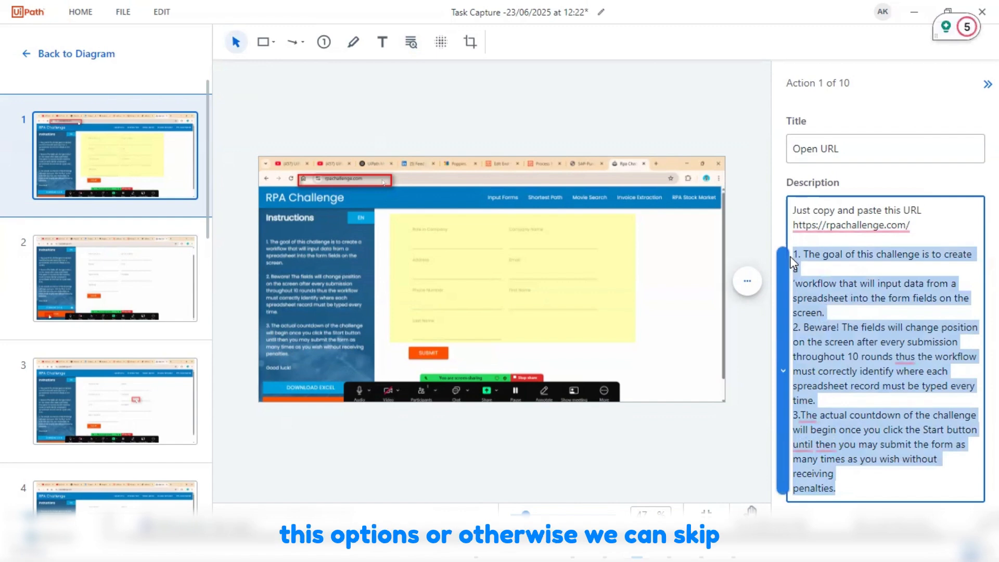
{"action": "key", "text": "BackSpace"}
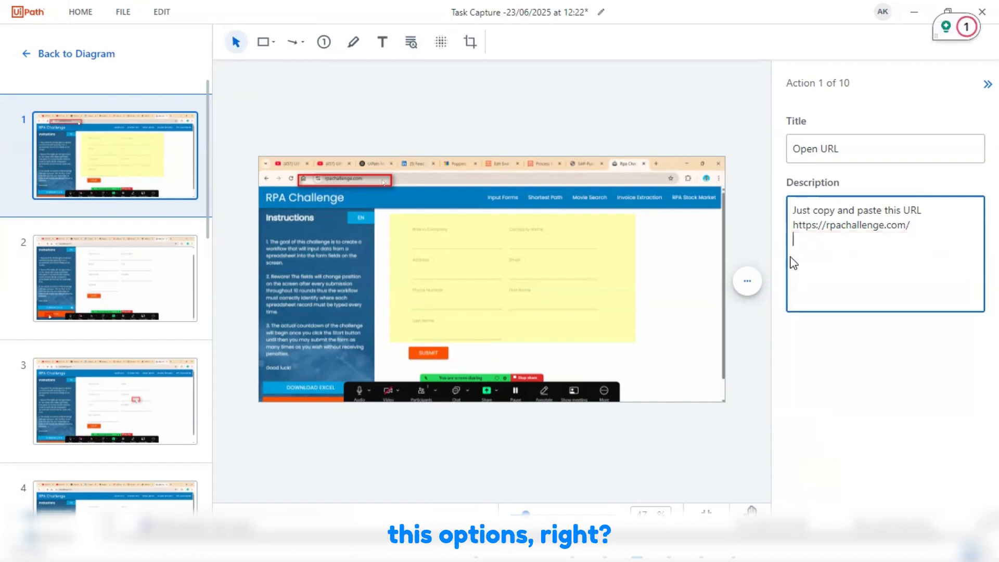
{"action": "left_click", "coordinate": [324, 42]}
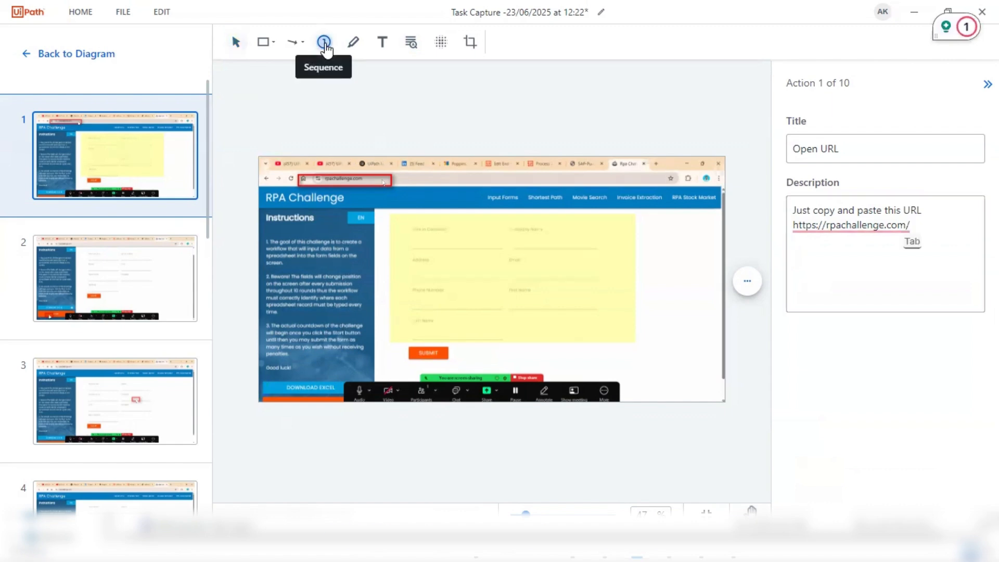
- On the second action's screenshot, enlarge the red rectangle to frame the whole orange Start button
{"action": "left_click", "coordinate": [23, 298]}
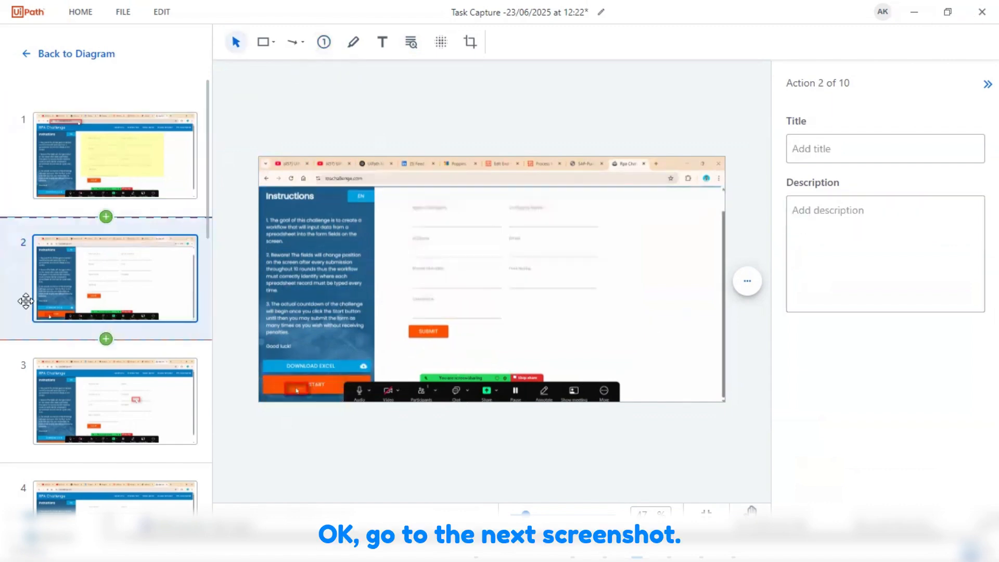
{"action": "left_click", "coordinate": [294, 388]}
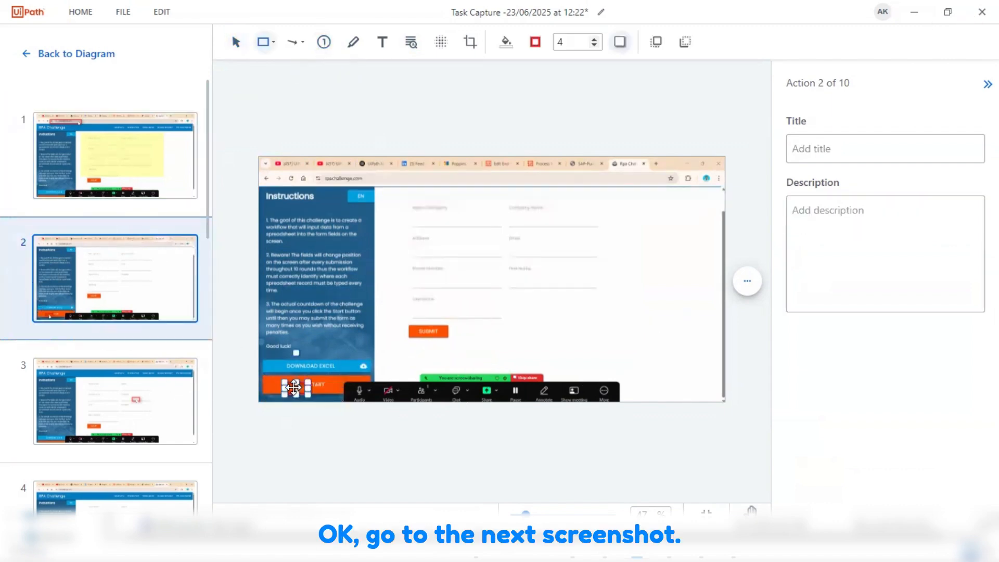
{"action": "mouse_move", "coordinate": [285, 385]}
{"action": "left_mouse_down"}
{"action": "mouse_move", "coordinate": [260, 373]}
{"action": "mouse_move", "coordinate": [373, 389]}
{"action": "left_mouse_up"}
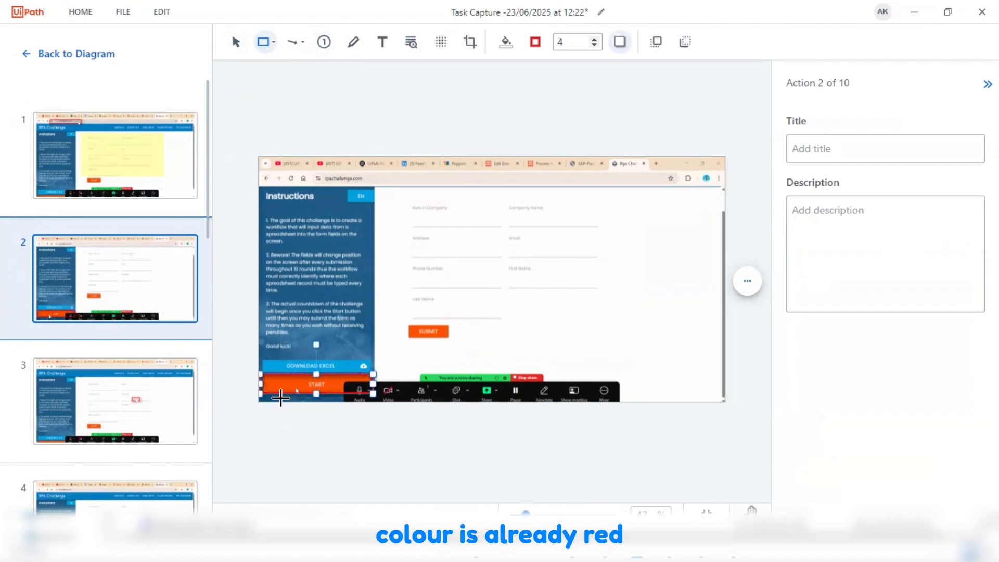
{"action": "left_click", "coordinate": [382, 447]}
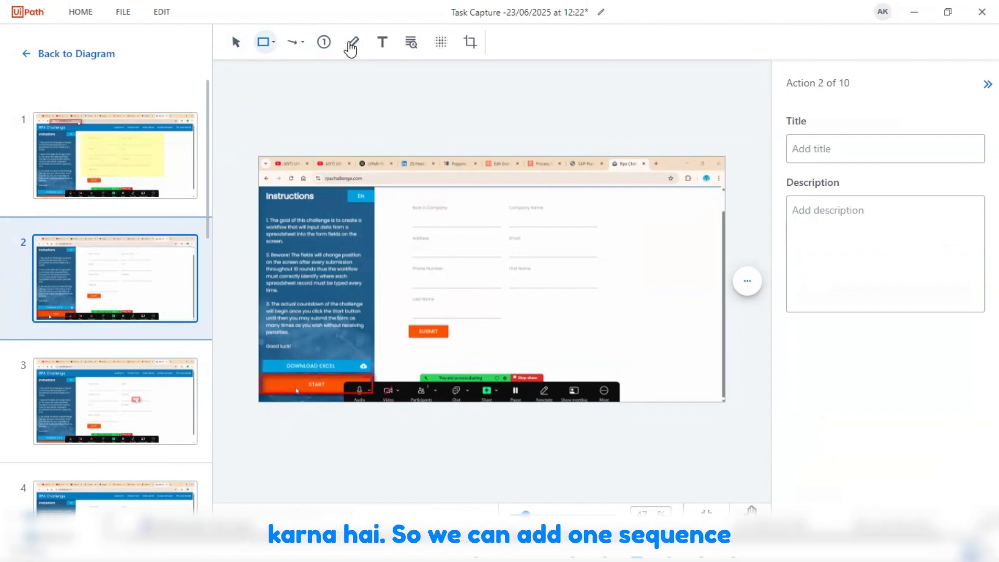
- Draw an arrow pointing at the Start button on the second screenshot and set its color to purple, #9013fe
{"action": "left_click", "coordinate": [318, 46]}
{"action": "left_click", "coordinate": [319, 47]}
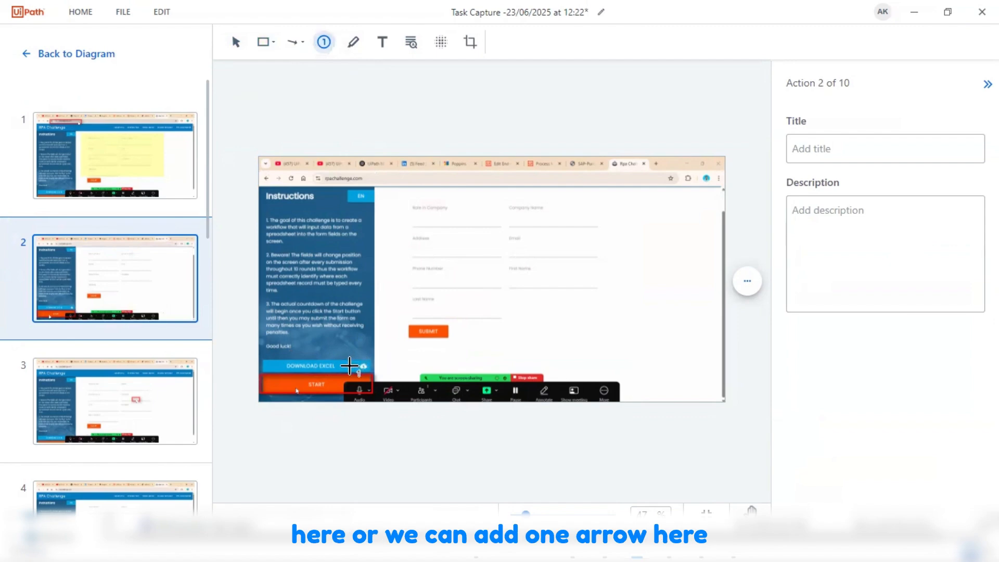
{"action": "left_click", "coordinate": [293, 42]}
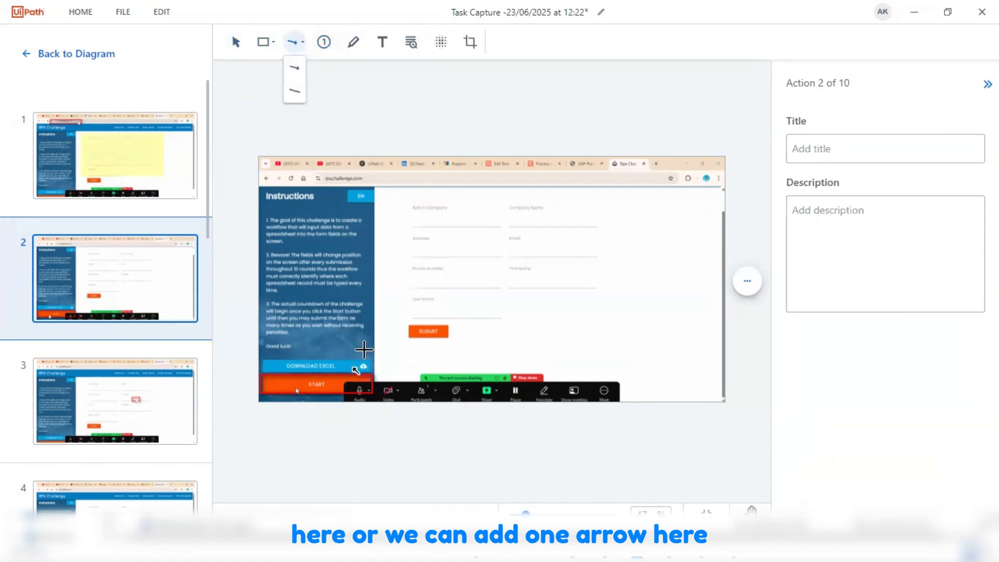
{"action": "mouse_move", "coordinate": [349, 361]}
{"action": "left_mouse_down"}
{"action": "mouse_move", "coordinate": [402, 327]}
{"action": "mouse_move", "coordinate": [372, 359]}
{"action": "mouse_move", "coordinate": [296, 381]}
{"action": "mouse_move", "coordinate": [382, 349]}
{"action": "mouse_move", "coordinate": [402, 363]}
{"action": "left_mouse_up"}
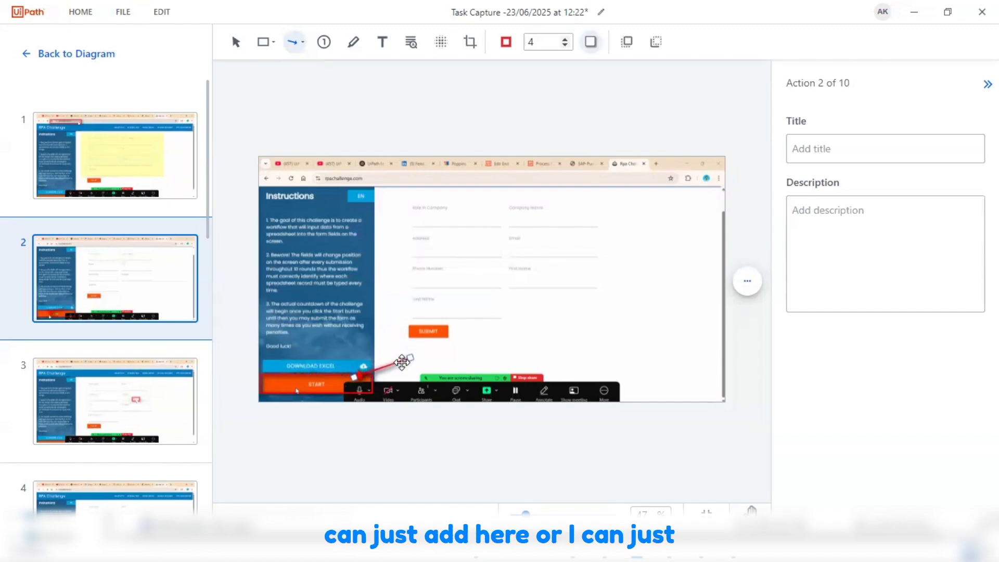
{"action": "left_click", "coordinate": [505, 42]}
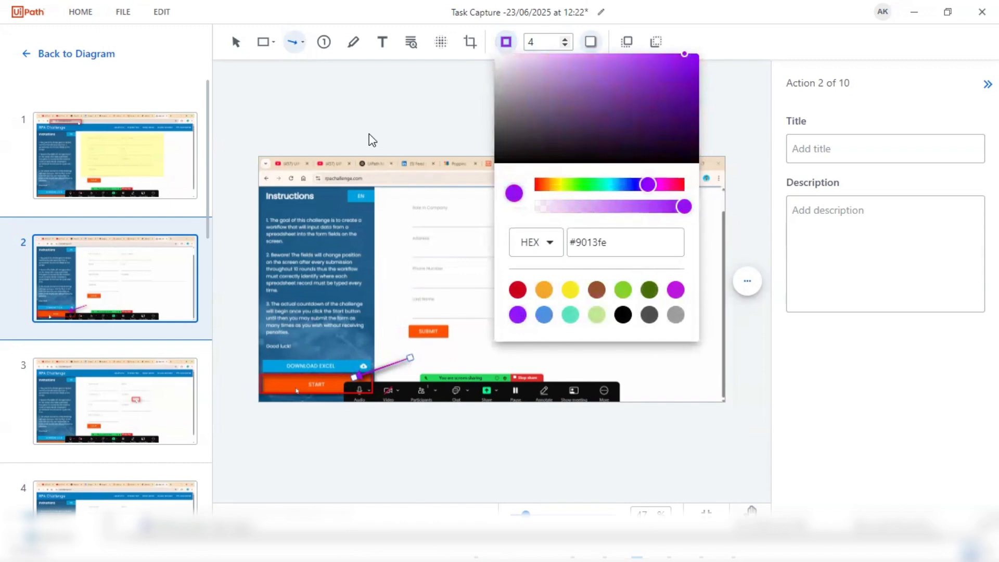
- Place sequence markers 1 to 4 on the second screenshot's First Name, Last Name, Email and Role in Company fields, in that order
{"action": "left_click", "coordinate": [324, 42]}
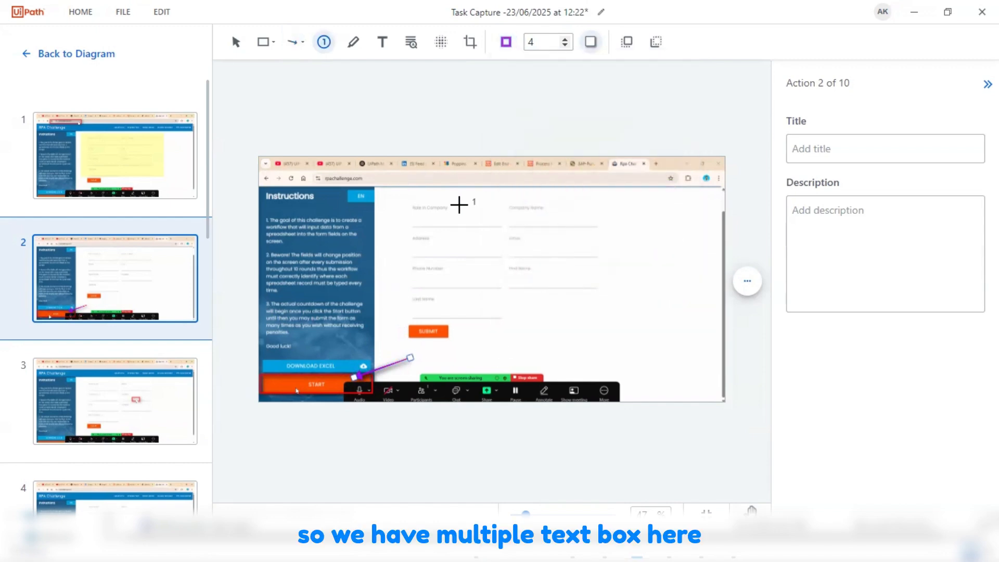
{"action": "left_click", "coordinate": [614, 272]}
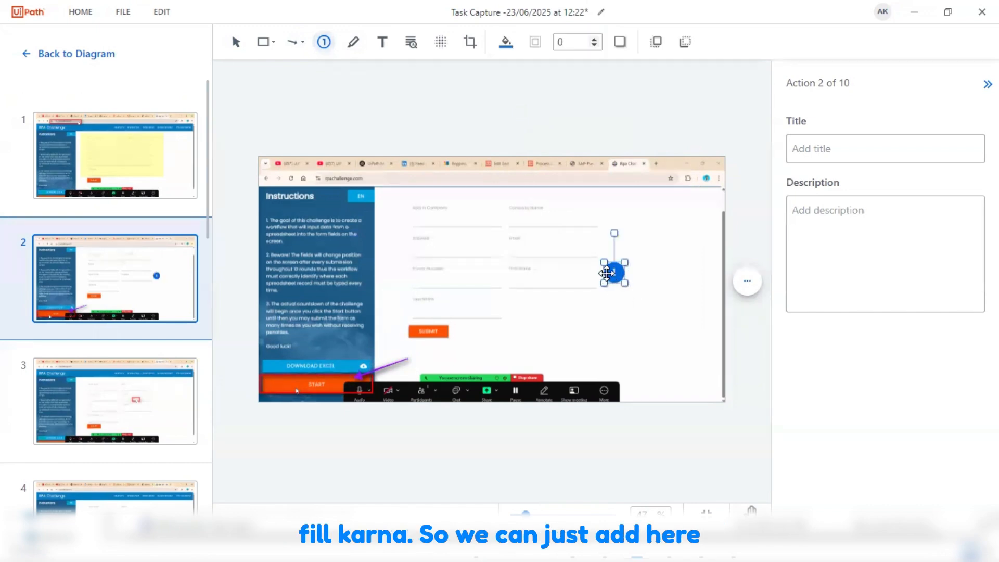
{"action": "mouse_move", "coordinate": [616, 274]}
{"action": "left_mouse_down"}
{"action": "mouse_move", "coordinate": [513, 274]}
{"action": "mouse_move", "coordinate": [531, 279]}
{"action": "mouse_move", "coordinate": [550, 275]}
{"action": "mouse_move", "coordinate": [523, 244]}
{"action": "mouse_move", "coordinate": [494, 246]}
{"action": "mouse_move", "coordinate": [451, 283]}
{"action": "mouse_move", "coordinate": [453, 310]}
{"action": "left_mouse_up"}
{"action": "left_click", "coordinate": [560, 252]}
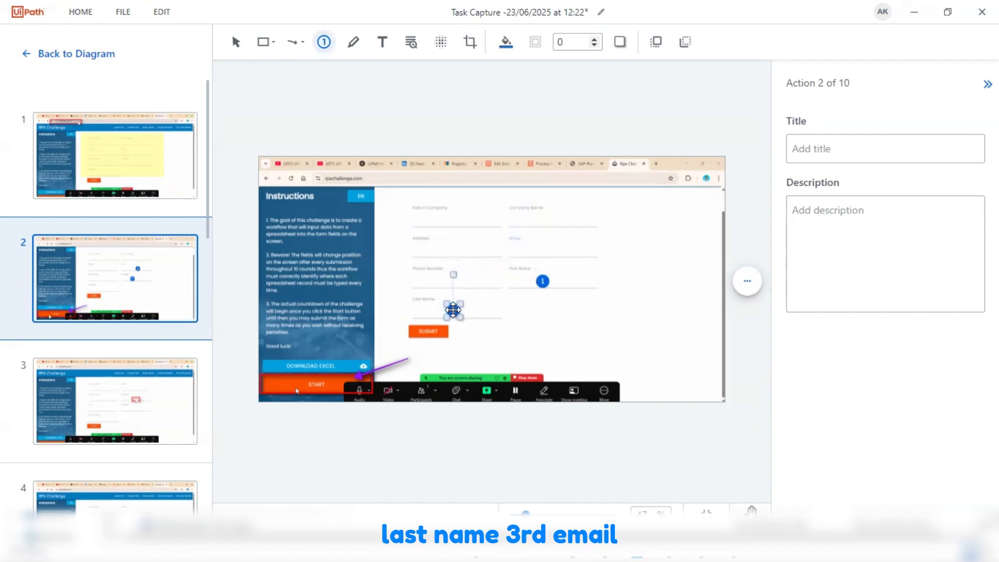
{"action": "left_click", "coordinate": [527, 245]}
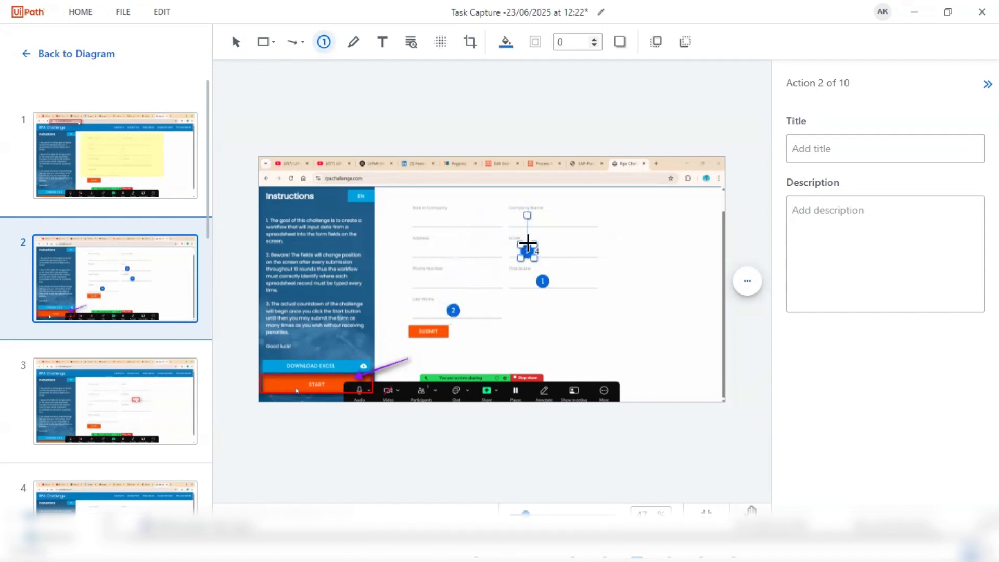
{"action": "left_click", "coordinate": [525, 253]}
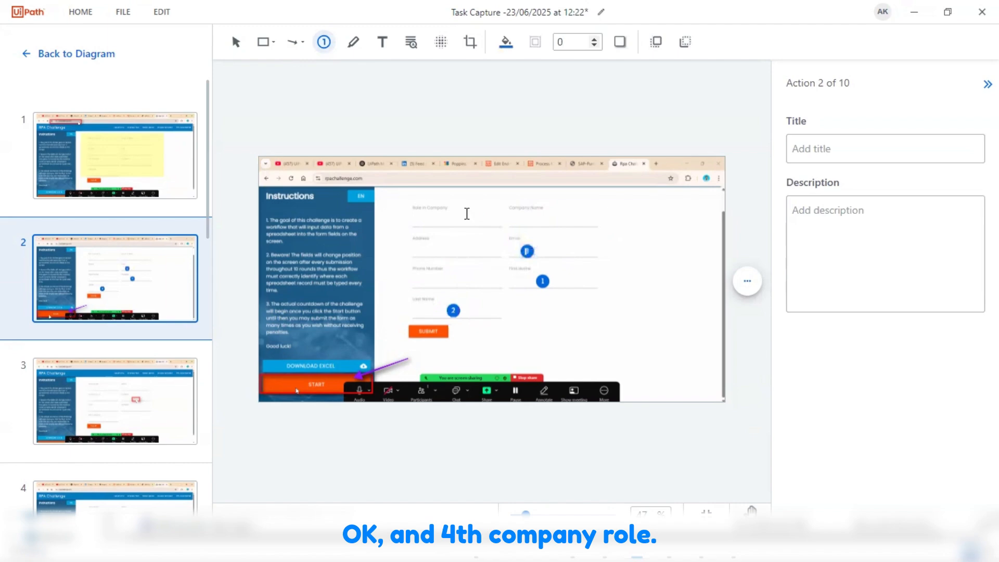
{"action": "left_click", "coordinate": [460, 210]}
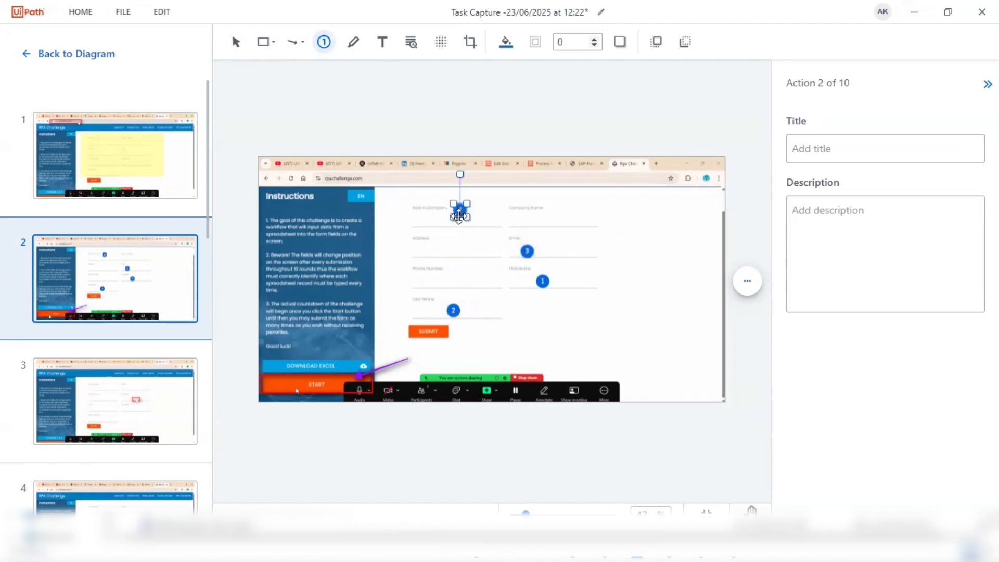
{"action": "left_click_drag", "start_coordinate": [459, 210], "coordinate": [461, 216]}
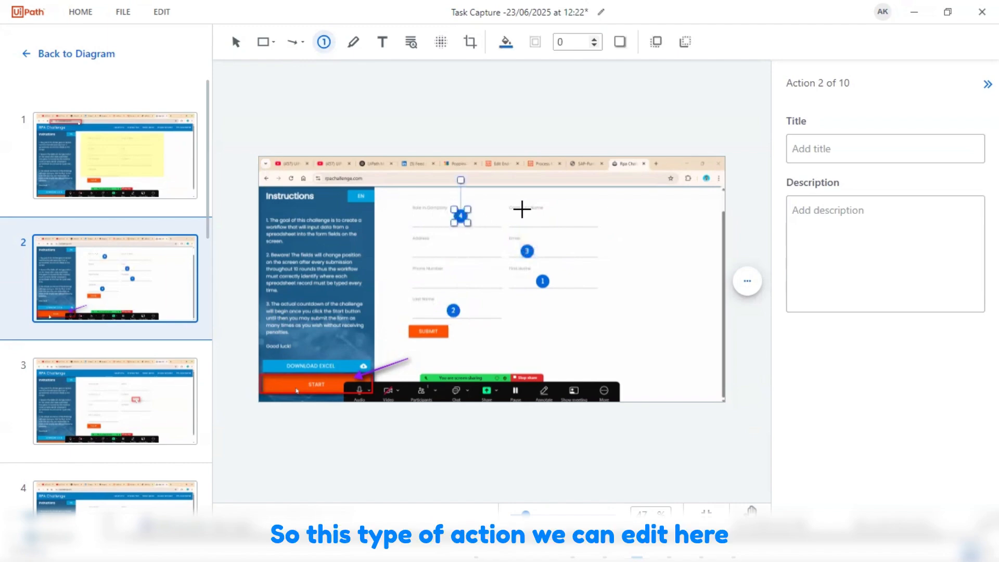
- Open the fourth action's screenshot in the 2nd Screen sequence
{"action": "left_click", "coordinate": [126, 417]}
{"action": "scroll", "coordinate": [123, 411], "scroll_direction": "down", "scroll_amount": 2}
{"action": "left_click", "coordinate": [123, 409]}
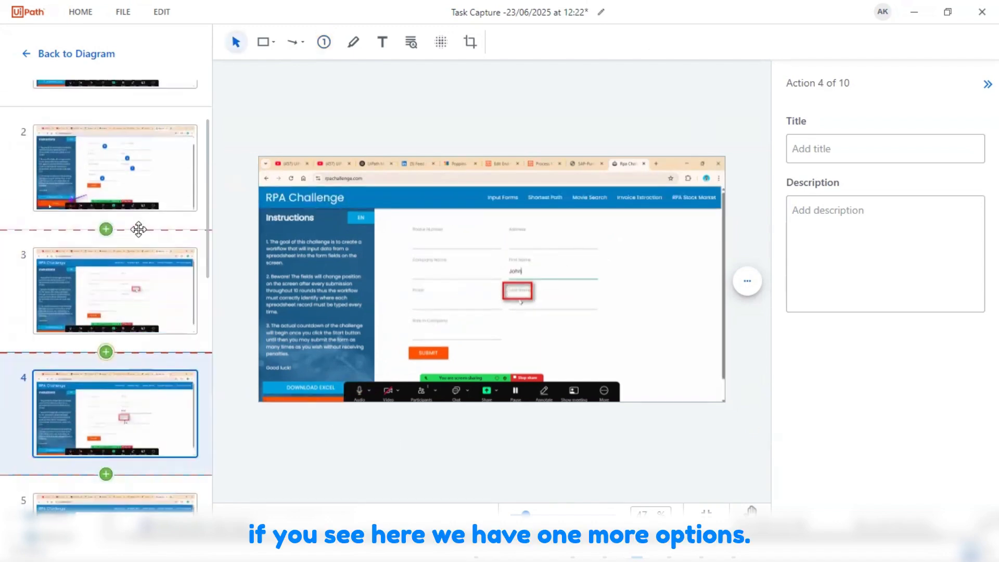
- Add an empty action between the second and third actions, and remove that empty action again
{"action": "left_click", "coordinate": [106, 230]}
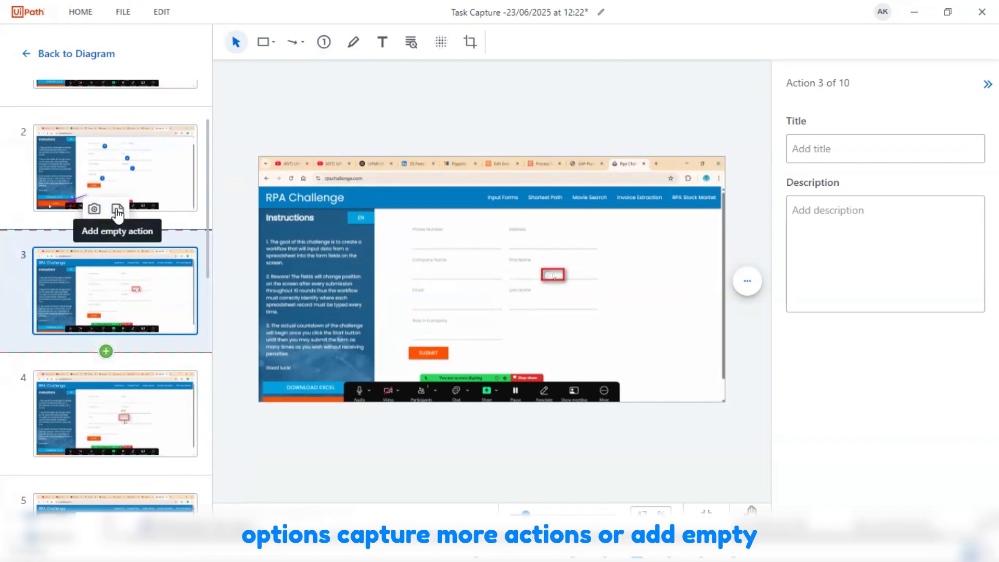
{"action": "left_click", "coordinate": [118, 212]}
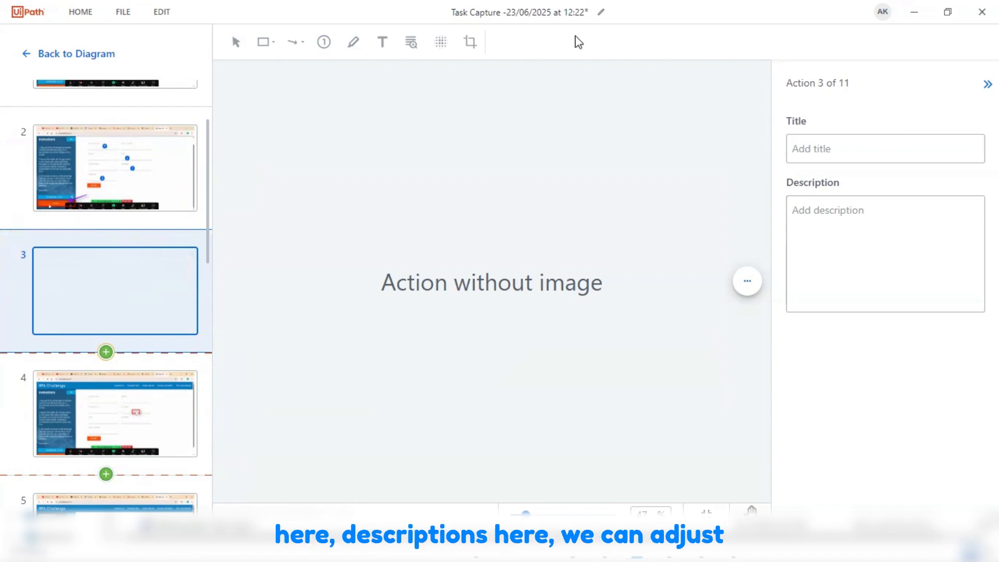
{"action": "mouse_move", "coordinate": [103, 265]}
{"action": "left_click", "coordinate": [183, 266]}
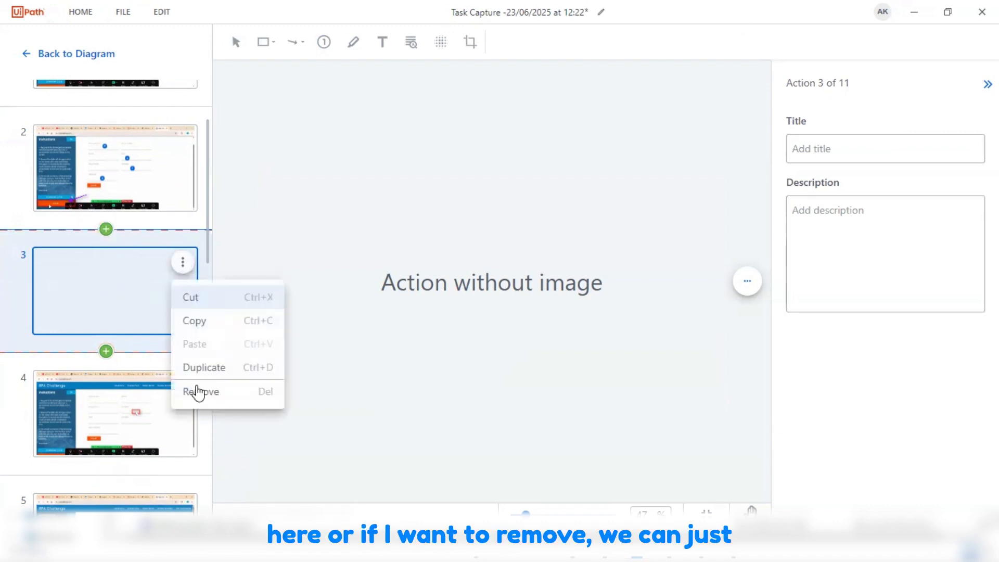
{"action": "left_click", "coordinate": [229, 393]}
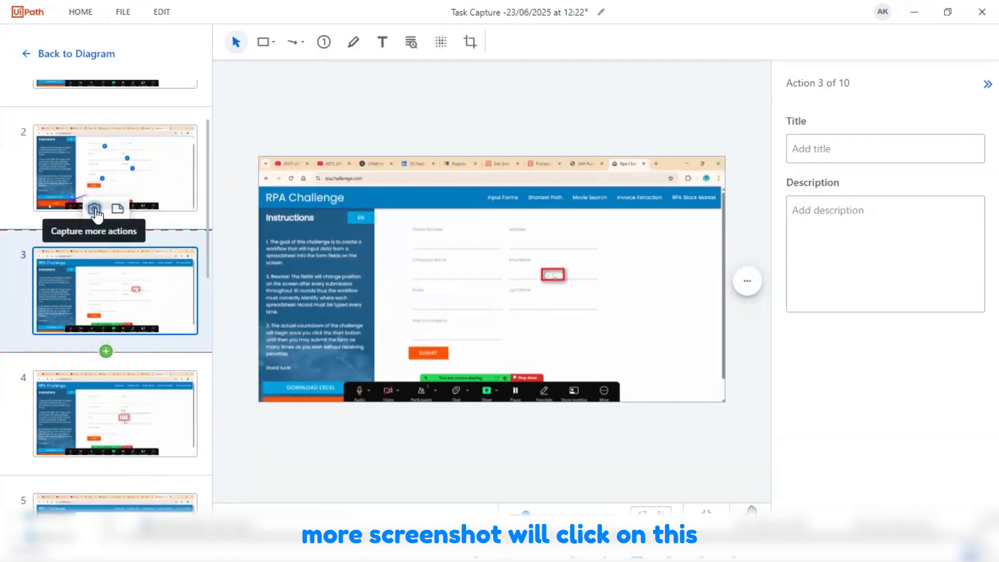
- Open the capture of more actions after the second action, and return to the action editor without capturing
{"action": "left_click", "coordinate": [94, 208]}
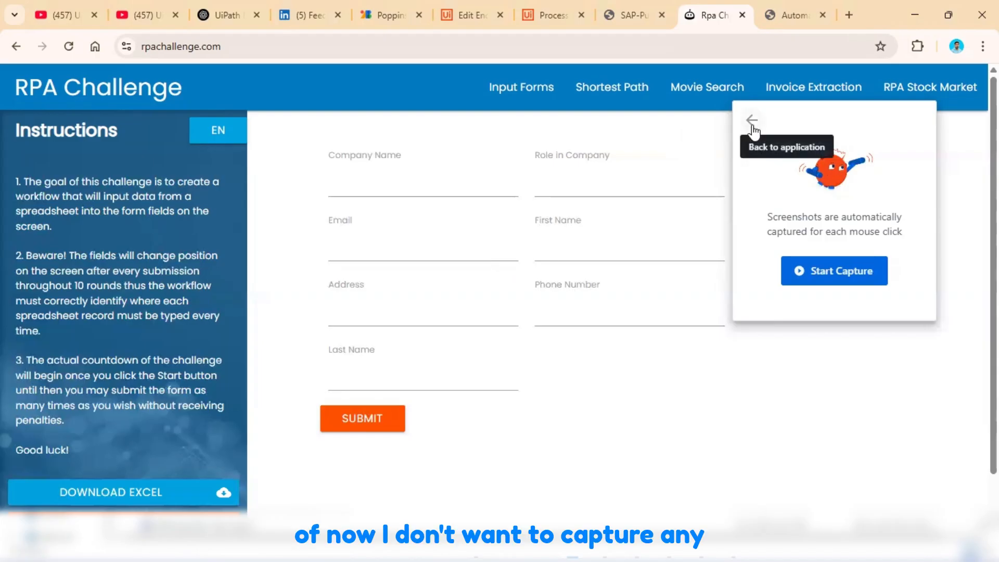
{"action": "left_click", "coordinate": [752, 126]}
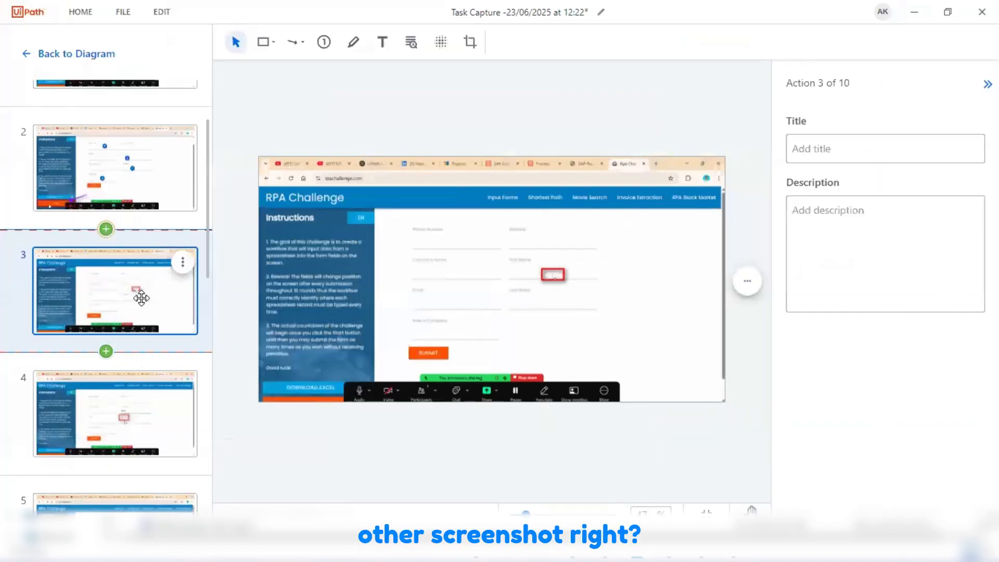
- On the third action's screenshot, widen the red rectangle across the First Name field and give it outline width 5 without shadow
{"action": "left_click", "coordinate": [544, 275]}
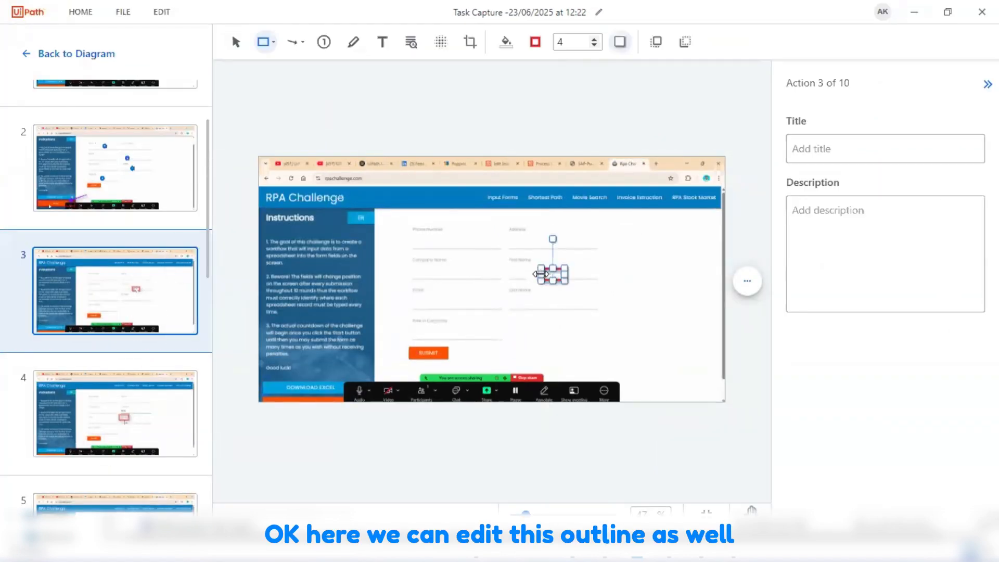
{"action": "left_click_drag", "start_coordinate": [540, 274], "coordinate": [500, 275]}
{"action": "left_click_drag", "start_coordinate": [566, 274], "coordinate": [598, 274]}
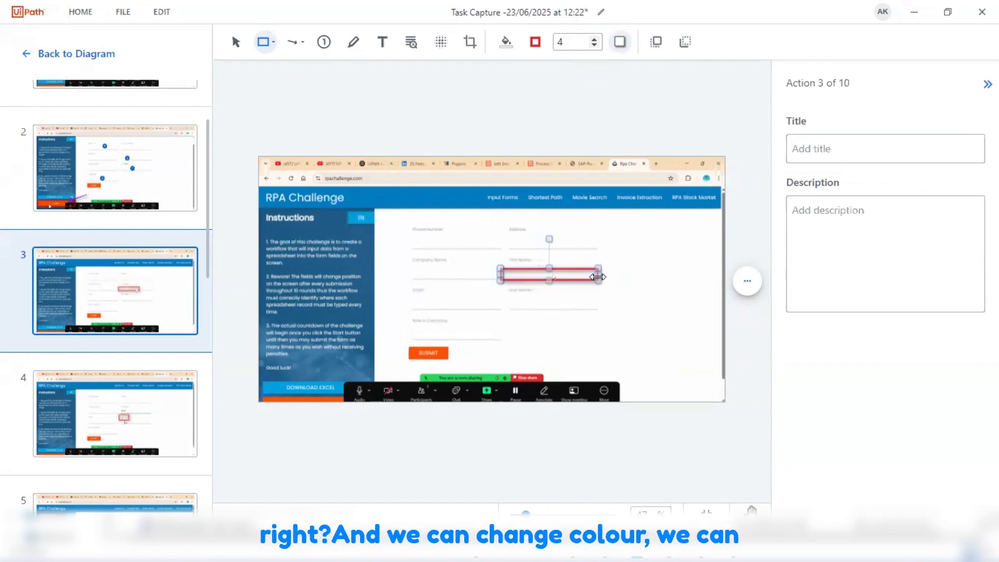
{"action": "left_click", "coordinate": [594, 41]}
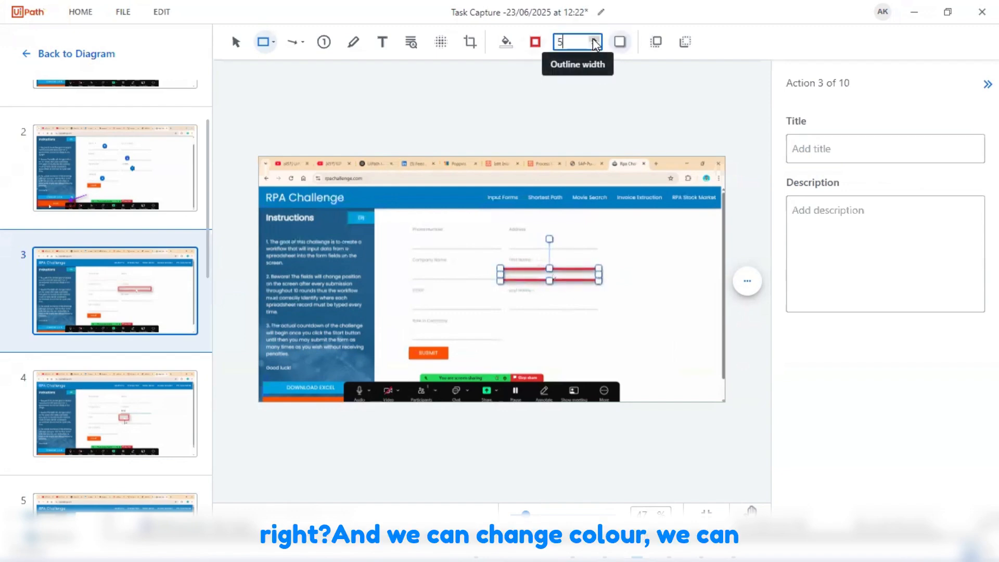
{"action": "left_click", "coordinate": [624, 51]}
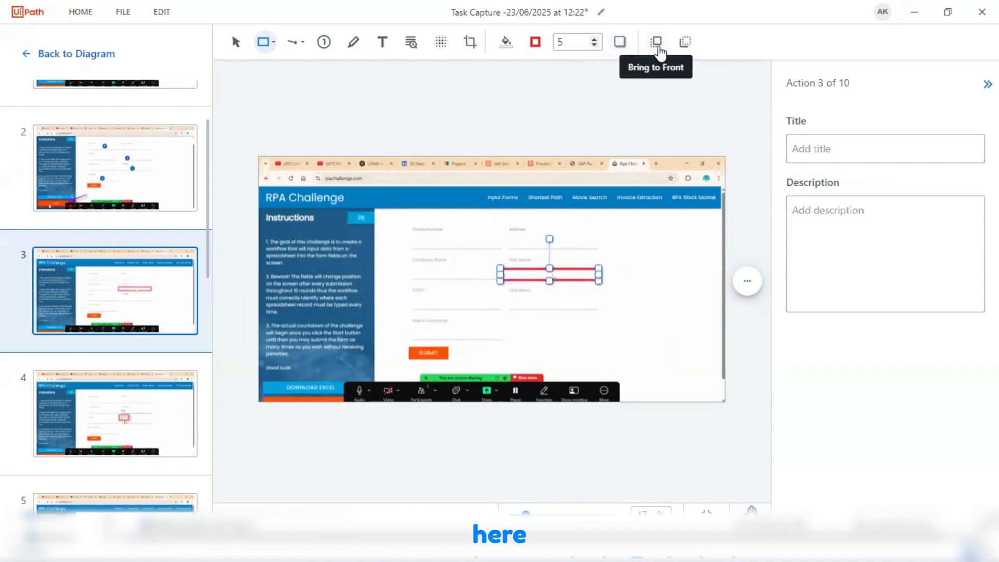
- Title the third action "First Name" and describe it as "Add any new name" followed by a sample first name and "etc"
{"action": "left_click", "coordinate": [898, 149]}
{"action": "type", "text": "F"}
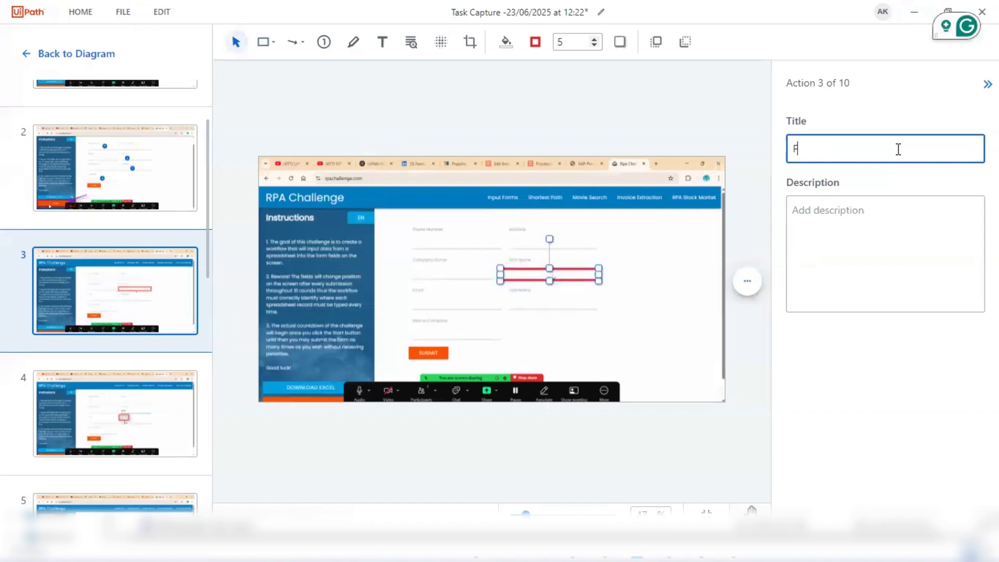
{"action": "type", "text": "irst Name"}
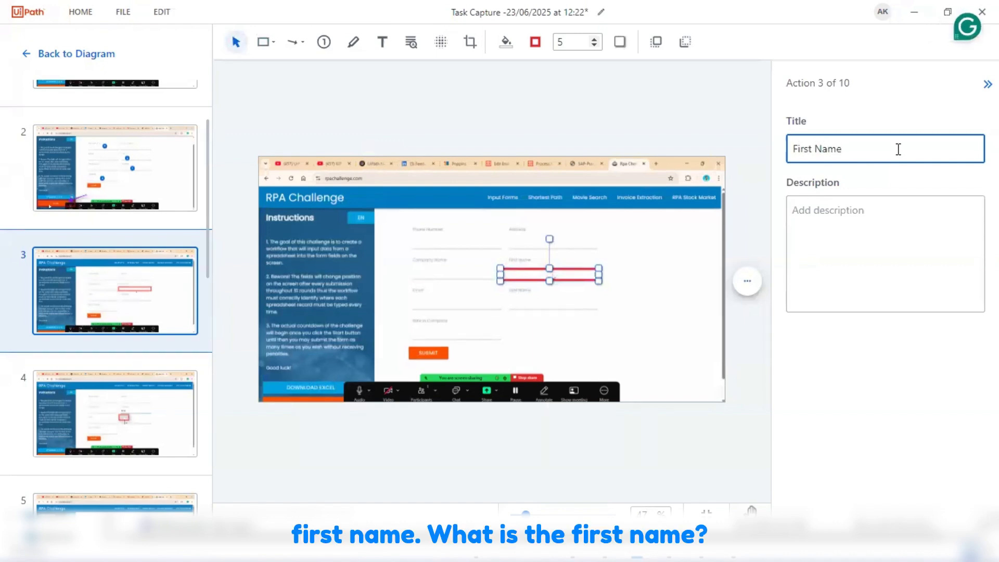
{"action": "left_click", "coordinate": [877, 250]}
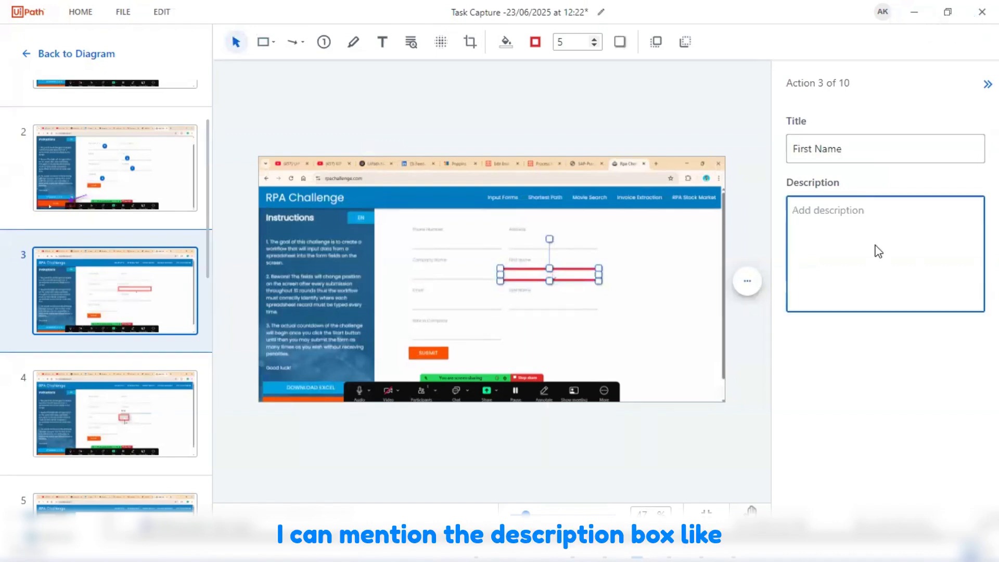
{"action": "type", "text": "Add any new "}
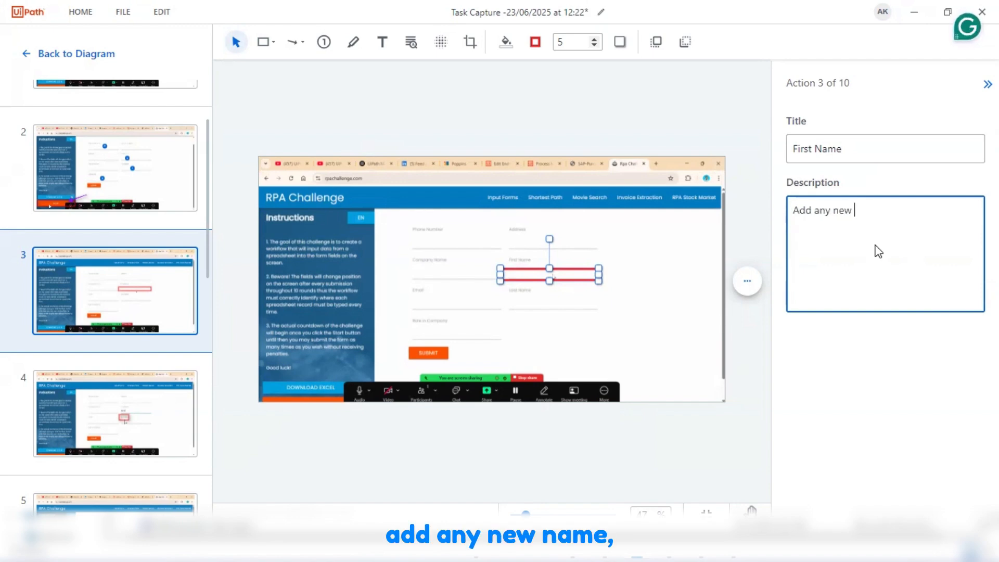
{"action": "type", "text": "name John ect"}
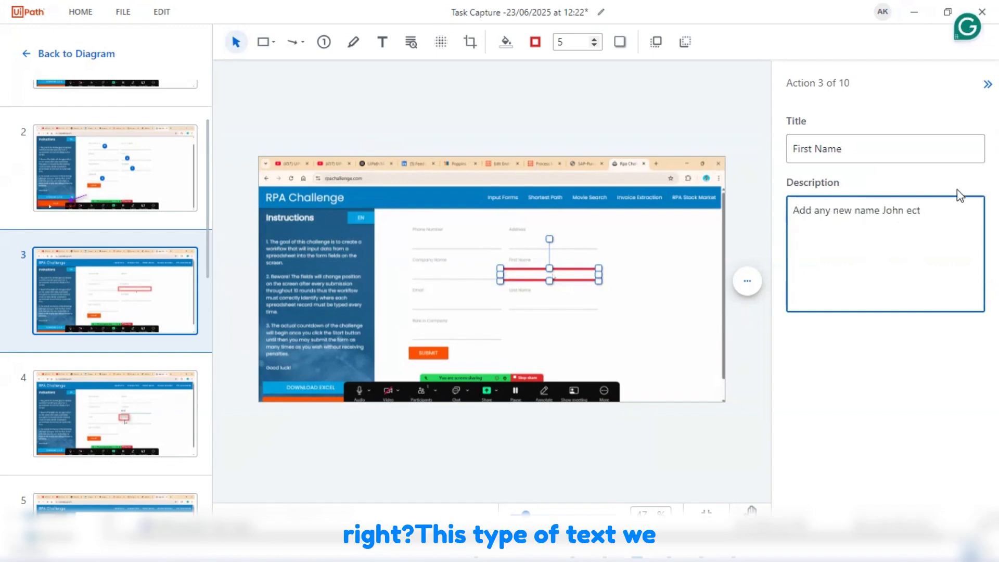
{"action": "key", "text": "BackSpace"}
{"action": "key", "text": "BackSpace"}
{"action": "type", "text": "tc"}
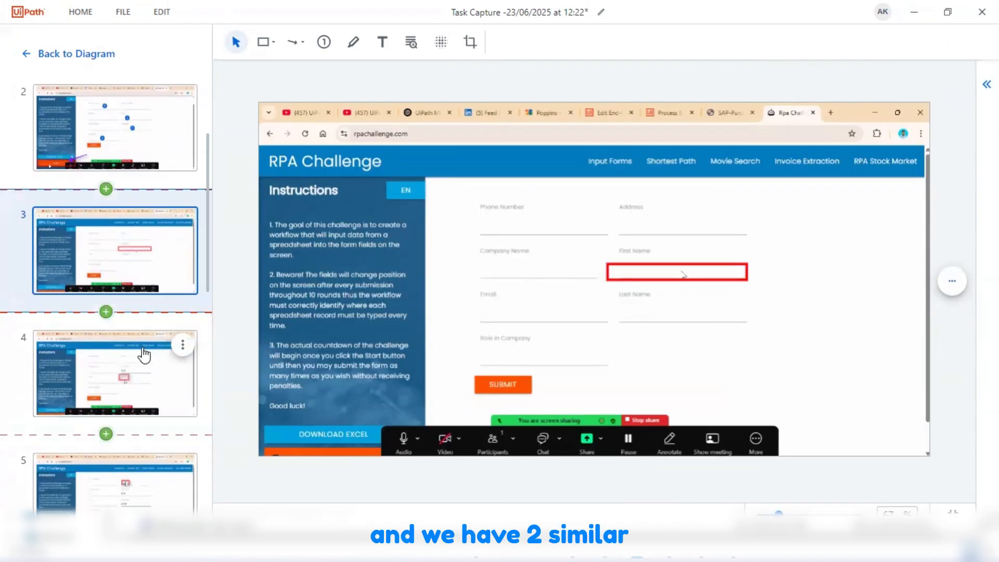
- Compare the third and fourth actions' screenshots to decide which of the two similar ones to keep
{"action": "left_click", "coordinate": [145, 355]}
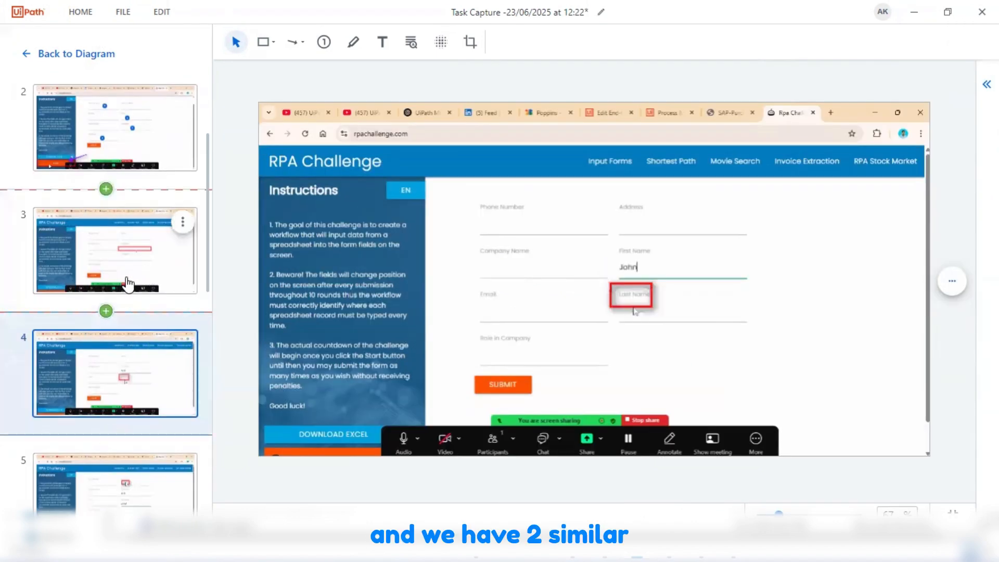
{"action": "left_click", "coordinate": [127, 284]}
{"action": "left_click", "coordinate": [132, 343]}
{"action": "left_click", "coordinate": [131, 270]}
{"action": "left_click", "coordinate": [134, 373]}
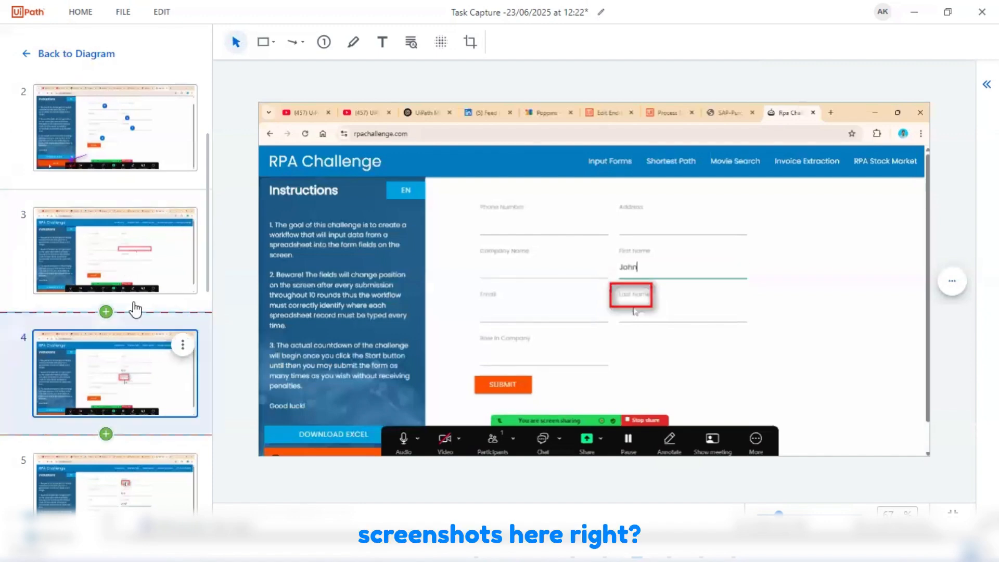
{"action": "left_click", "coordinate": [142, 250]}
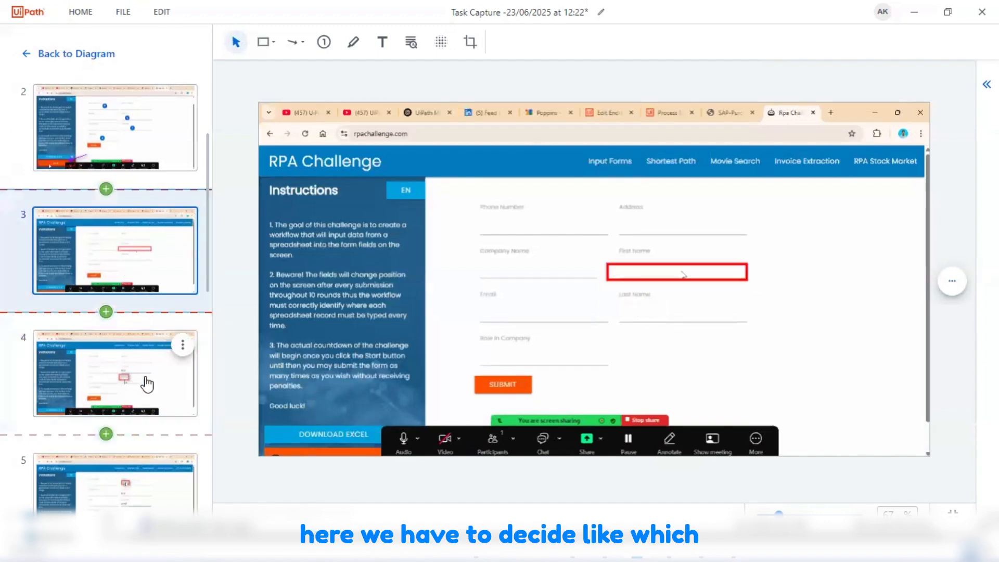
{"action": "left_click", "coordinate": [147, 377]}
{"action": "left_click", "coordinate": [147, 286]}
{"action": "left_click", "coordinate": [155, 361]}
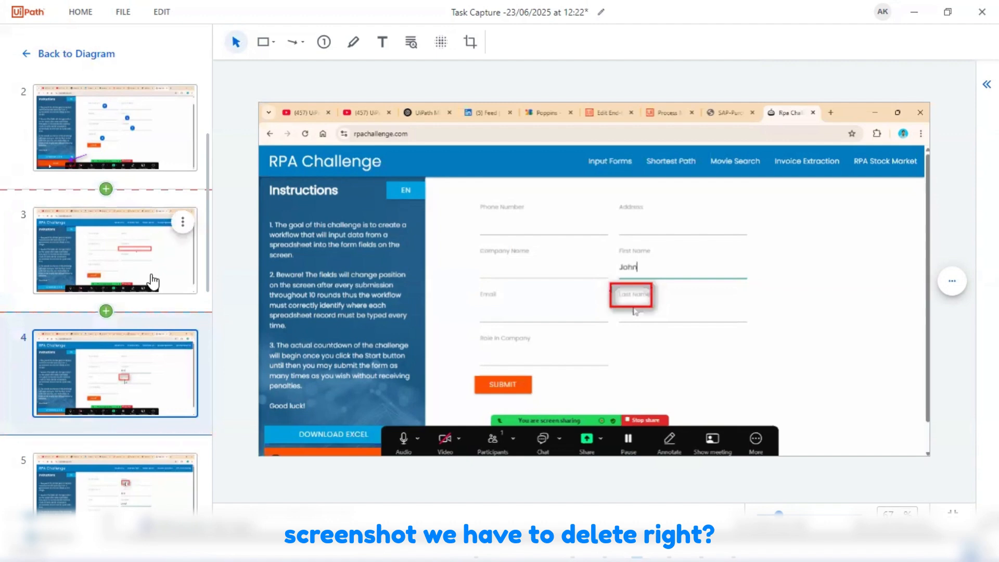
{"action": "left_click", "coordinate": [154, 283]}
{"action": "left_click", "coordinate": [149, 368]}
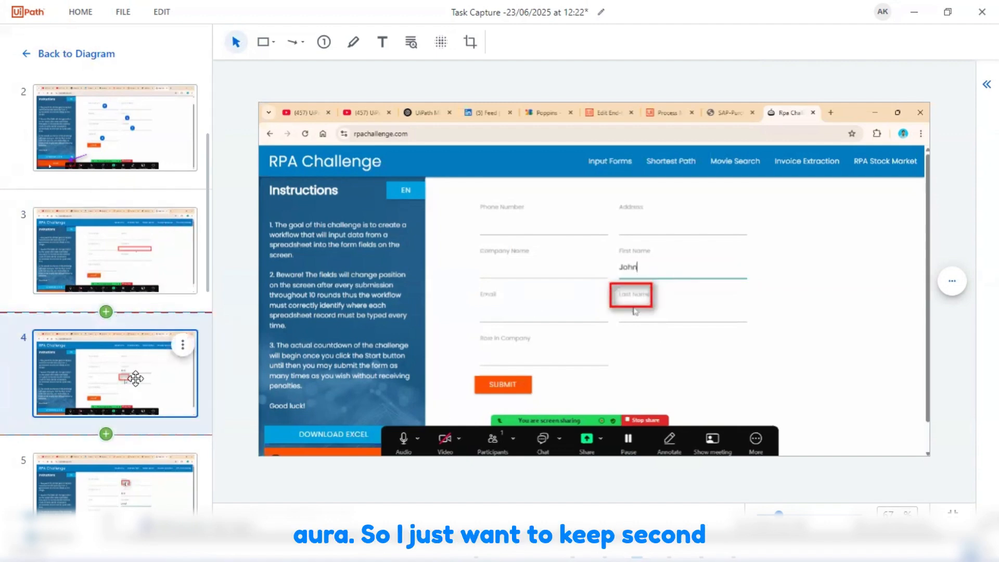
- Remove the third action, whose screenshot shows the empty form with the First Name field outlined
{"action": "left_click", "coordinate": [182, 232]}
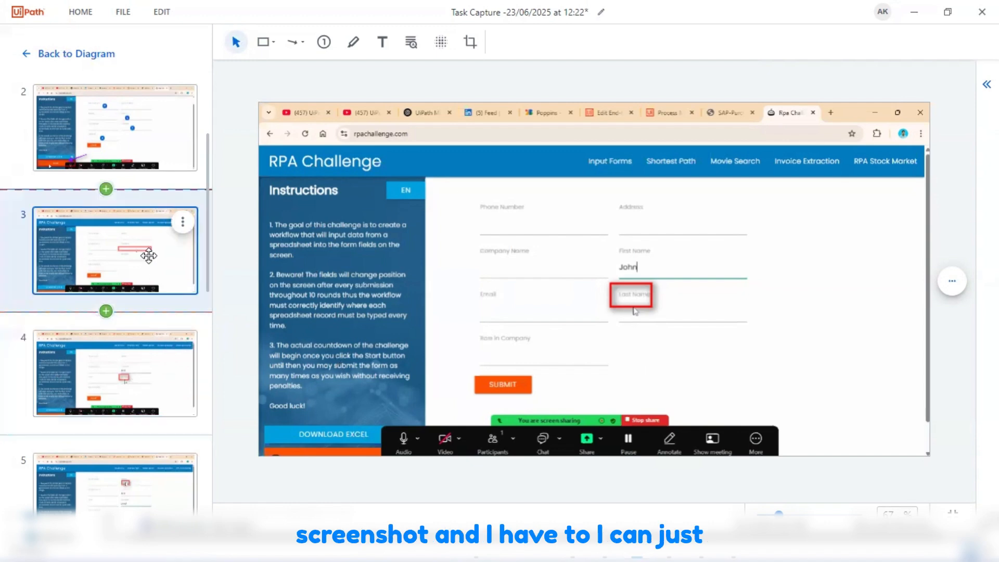
{"action": "left_click", "coordinate": [183, 224]}
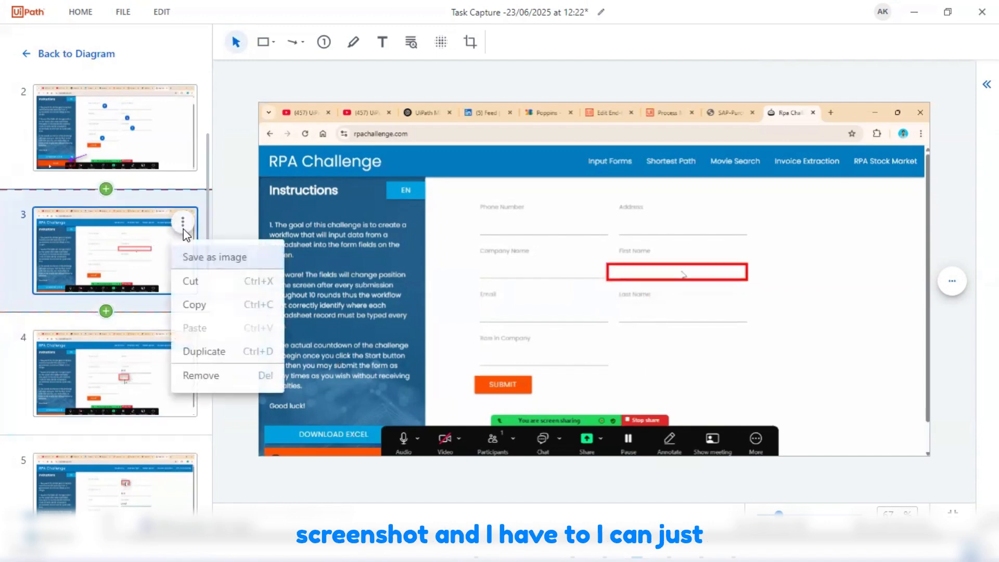
{"action": "left_click", "coordinate": [215, 385]}
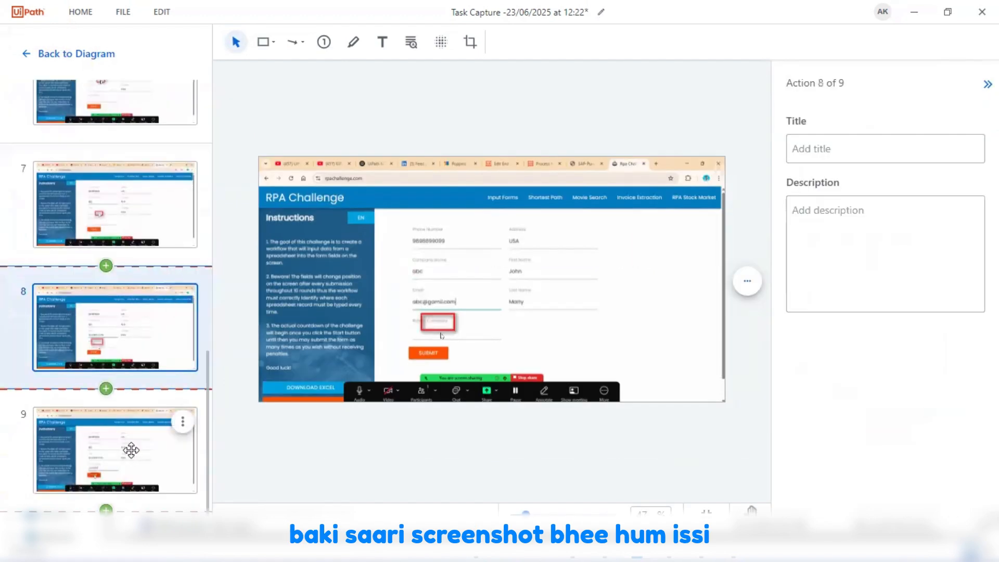
- View the ninth action's screenshot of the completed form and return to the workflow diagram
{"action": "left_click", "coordinate": [132, 449]}
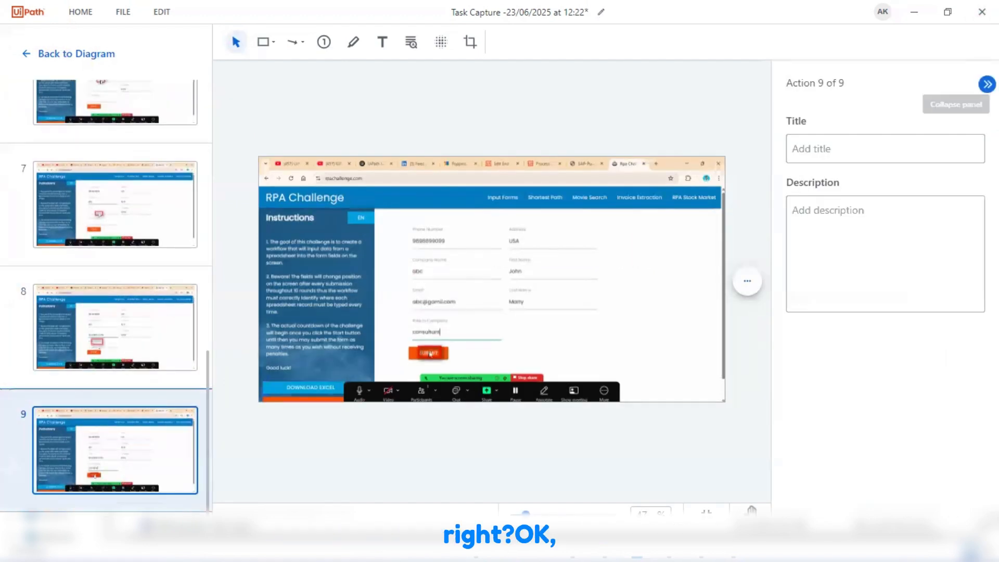
{"action": "left_click", "coordinate": [987, 84]}
{"action": "left_click", "coordinate": [76, 55]}
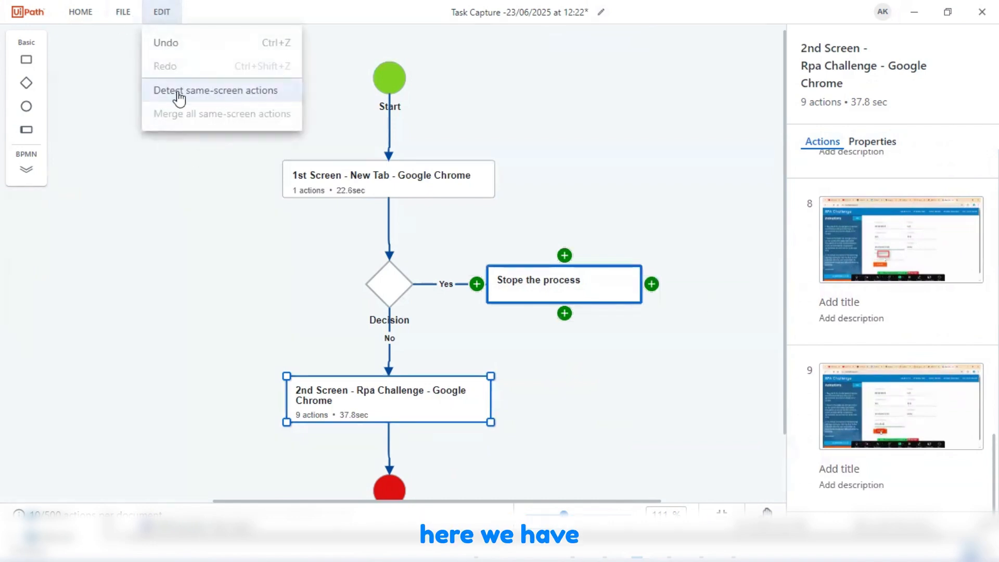
- Detect the same-screen actions in the process and merge all detected ones
{"action": "left_click", "coordinate": [277, 96]}
{"action": "left_click", "coordinate": [650, 415]}
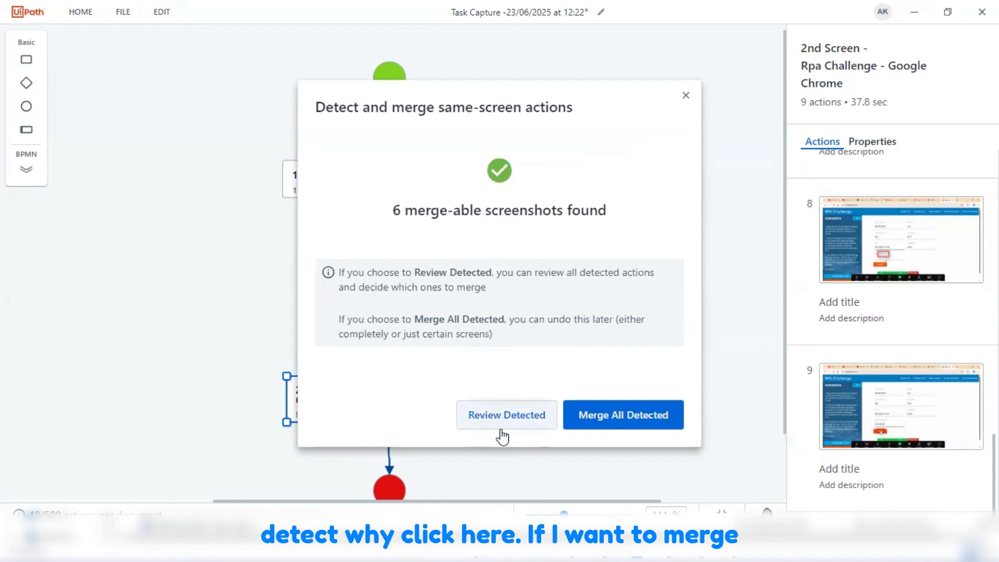
{"action": "left_click", "coordinate": [638, 427]}
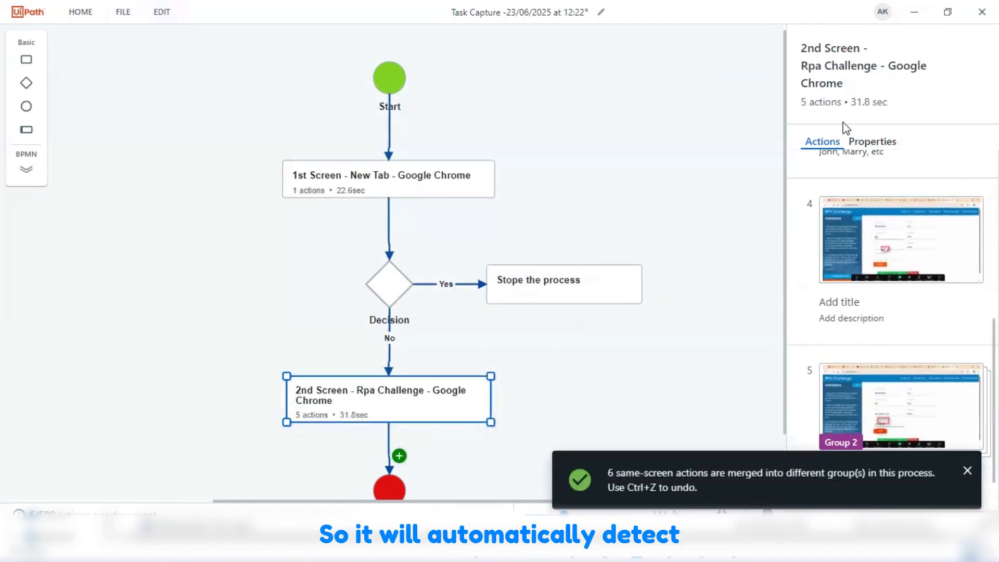
{"action": "left_click", "coordinate": [967, 471]}
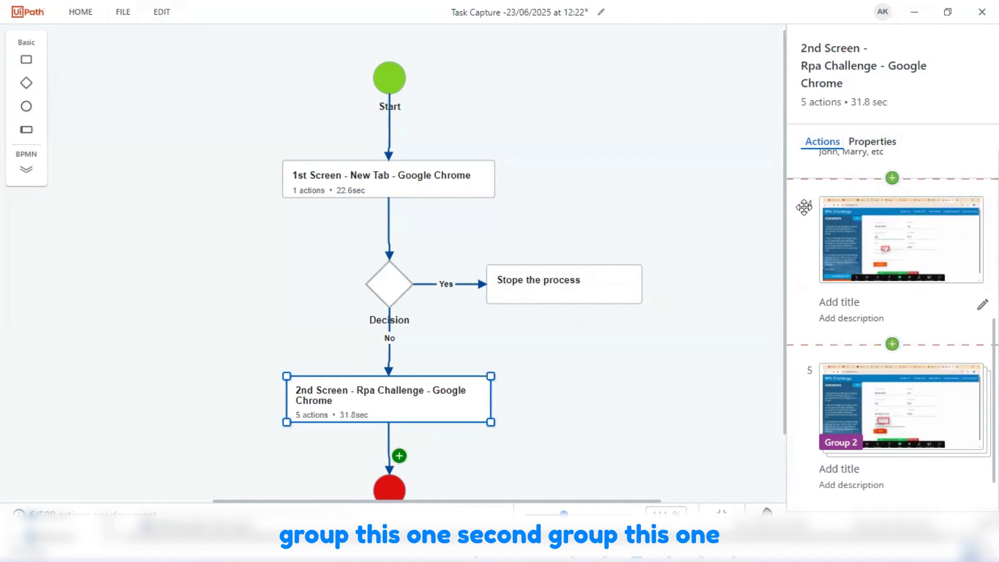
- Open the merged Group 2 action of the 2nd Screen sequence in the action editor
{"action": "left_click", "coordinate": [970, 471]}
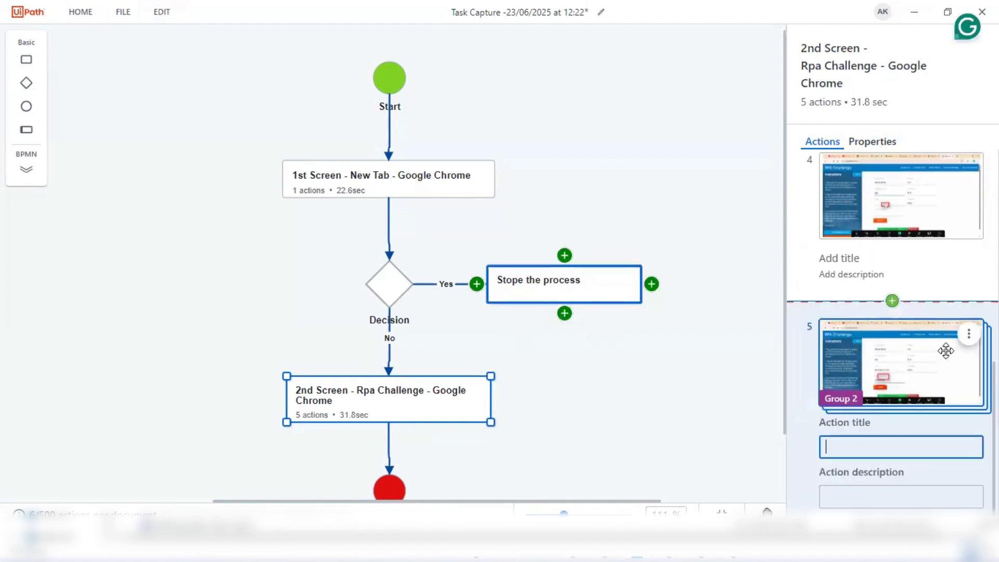
{"action": "left_click", "coordinate": [967, 335]}
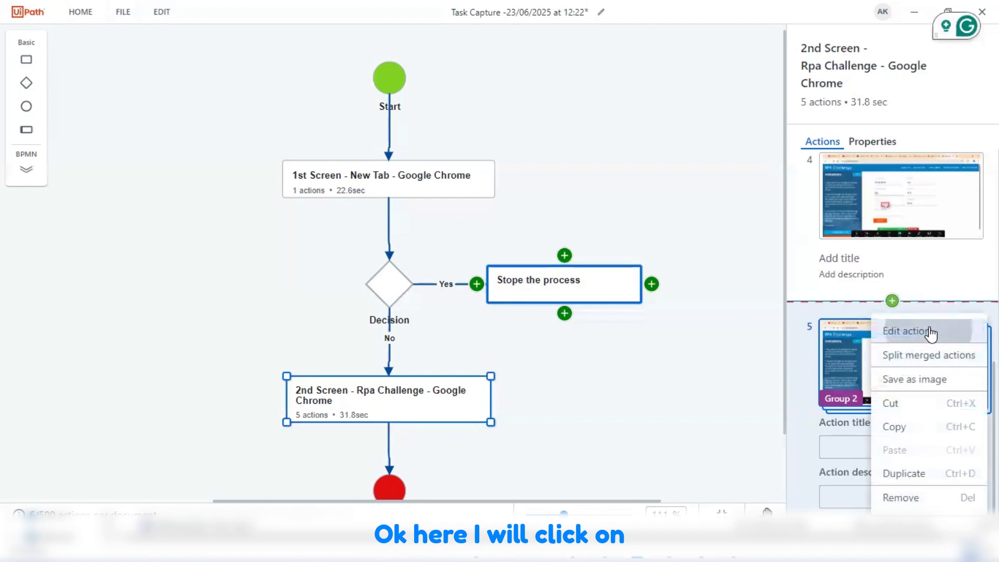
{"action": "left_click", "coordinate": [931, 333]}
- Review the screenshots and annotations of the first three actions, ending with the merged Group 1
{"action": "scroll", "coordinate": [104, 235], "scroll_direction": "up", "scroll_amount": 4}
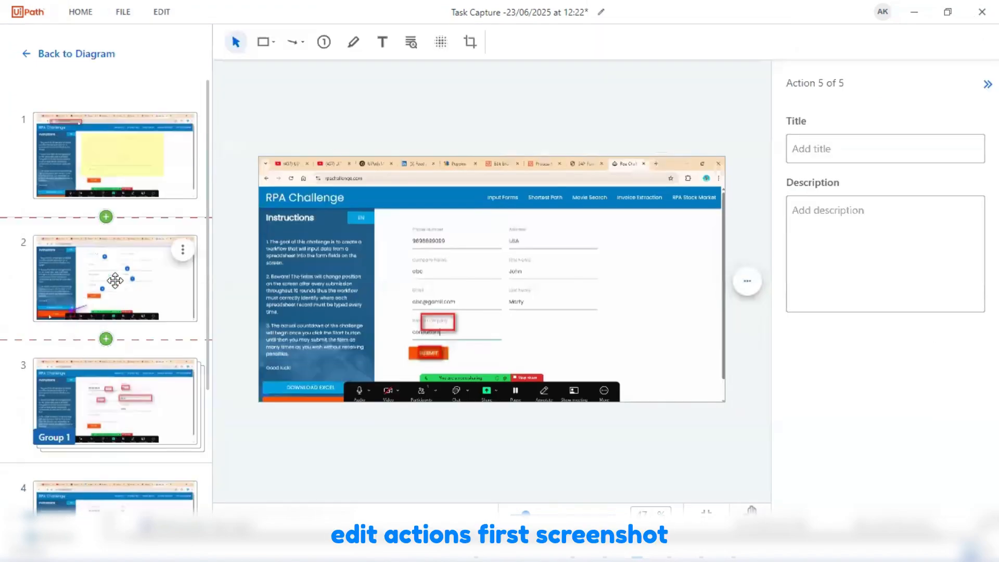
{"action": "left_click", "coordinate": [118, 143]}
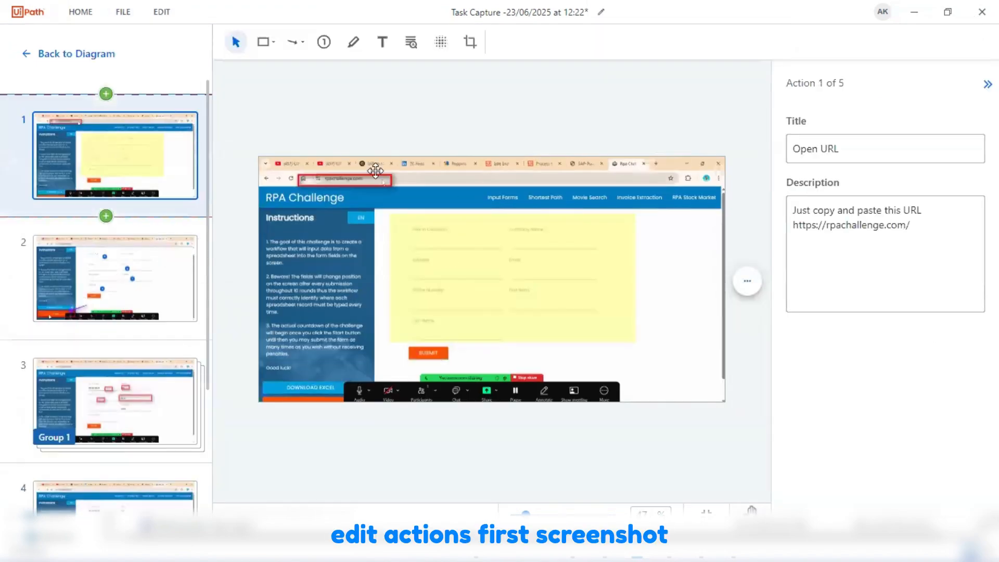
{"action": "left_click", "coordinate": [138, 255]}
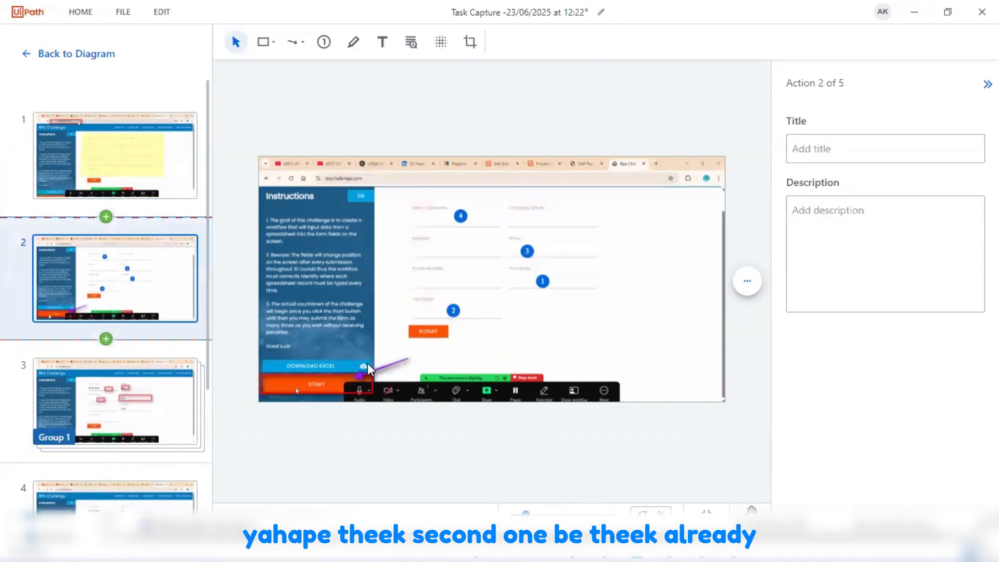
{"action": "left_click", "coordinate": [124, 395]}
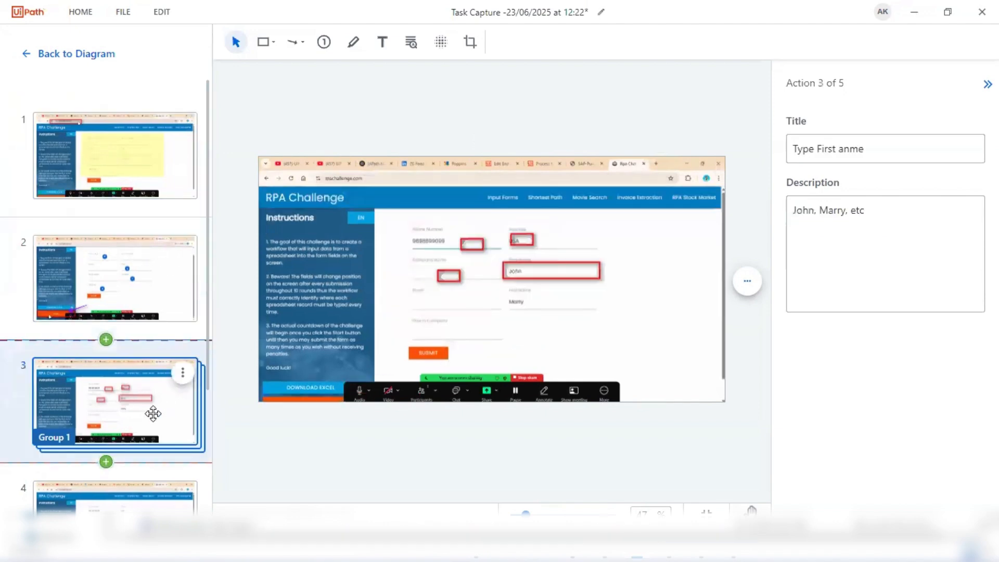
{"action": "scroll", "coordinate": [151, 413], "scroll_direction": "down", "scroll_amount": 3}
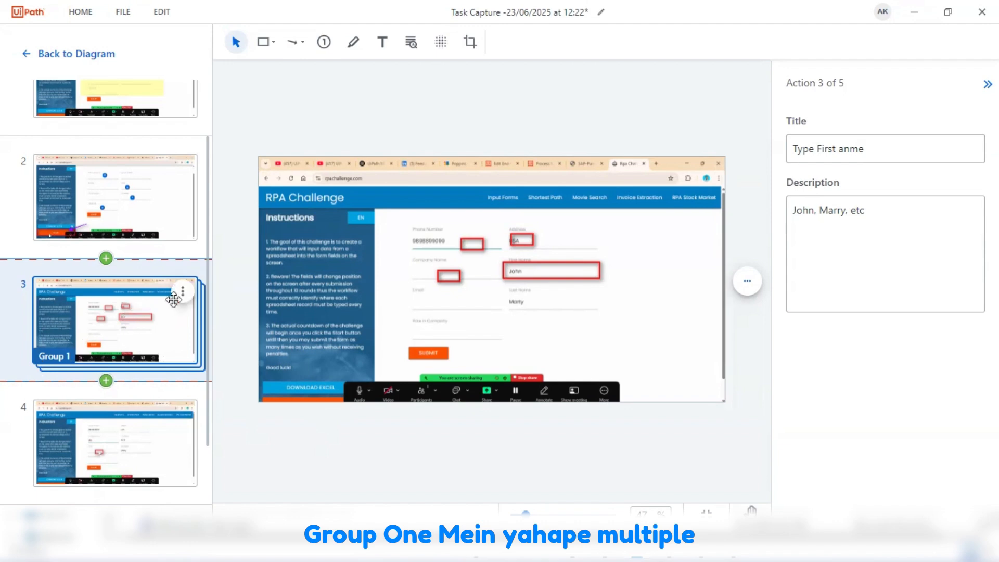
{"action": "left_click", "coordinate": [182, 291]}
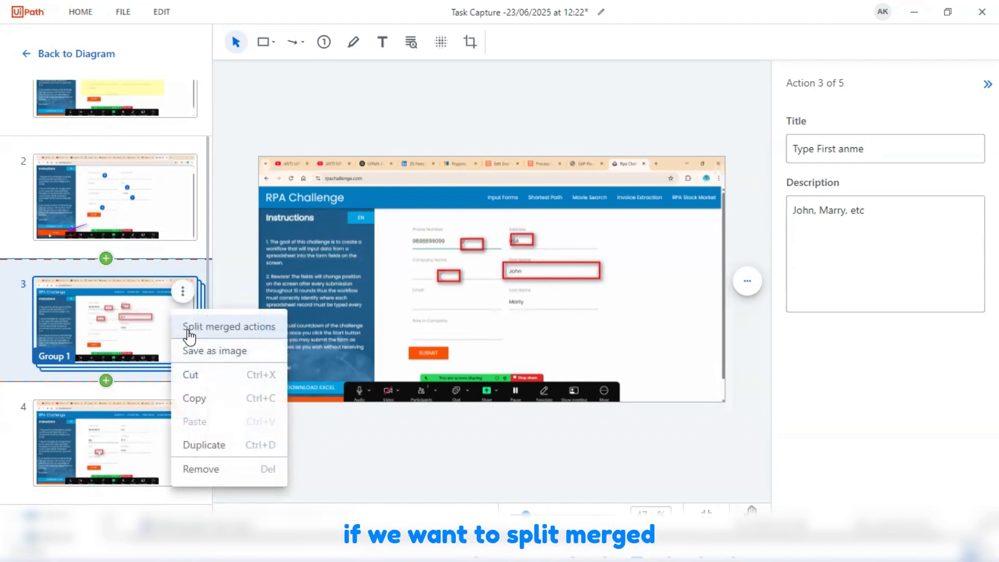
{"action": "left_click", "coordinate": [236, 326]}
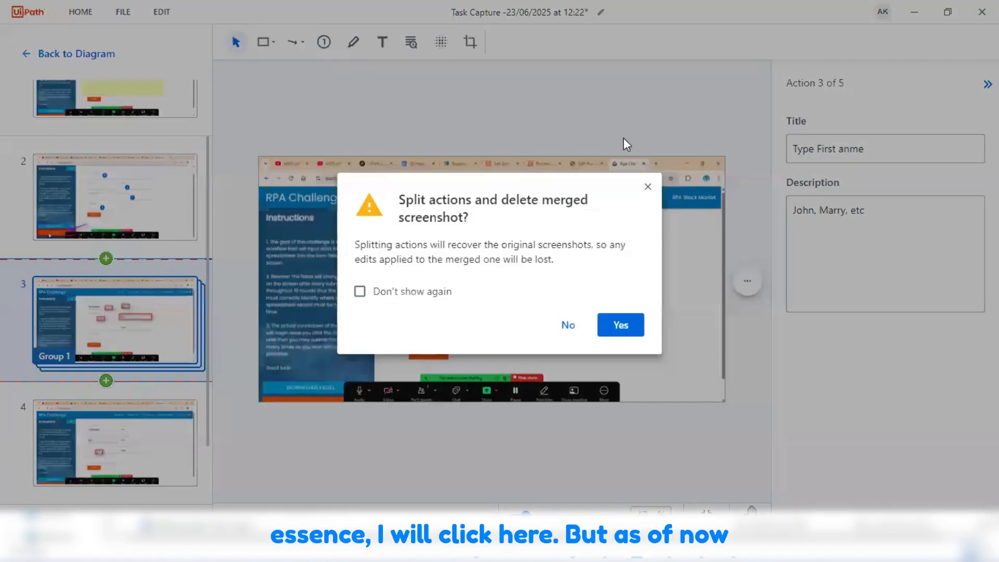
{"action": "left_click", "coordinate": [647, 187]}
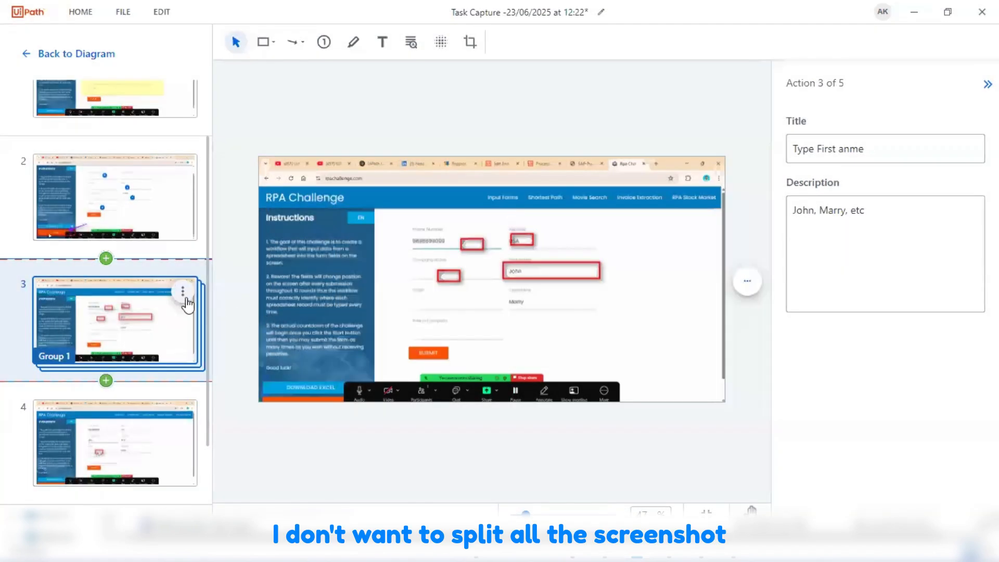
{"action": "left_click", "coordinate": [184, 293]}
{"action": "left_click", "coordinate": [295, 264]}
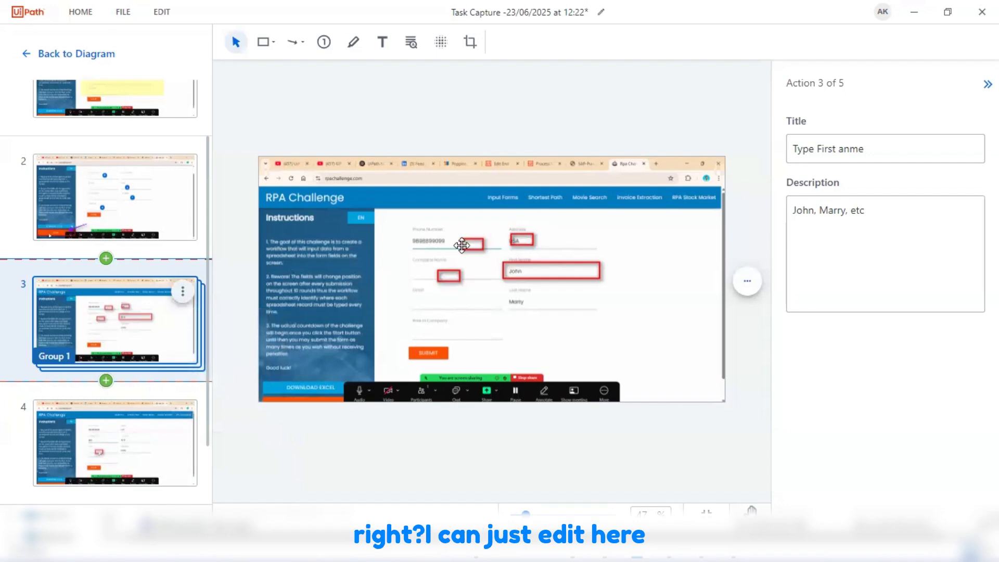
- Widen the red rectangles on the Group 1 screenshot so they frame the phone number, address and company name fields
{"action": "left_click", "coordinate": [462, 245]}
{"action": "left_click_drag", "start_coordinate": [462, 244], "coordinate": [412, 244]}
{"action": "left_click", "coordinate": [524, 240]}
{"action": "left_click_drag", "start_coordinate": [533, 239], "coordinate": [563, 241]}
{"action": "left_click", "coordinate": [447, 276]}
{"action": "left_click_drag", "start_coordinate": [438, 276], "coordinate": [412, 276]}
{"action": "left_click", "coordinate": [551, 271]}
- Extend the Group 1 action's description with the lines "Address," and "Company Name"
{"action": "left_click", "coordinate": [836, 259]}
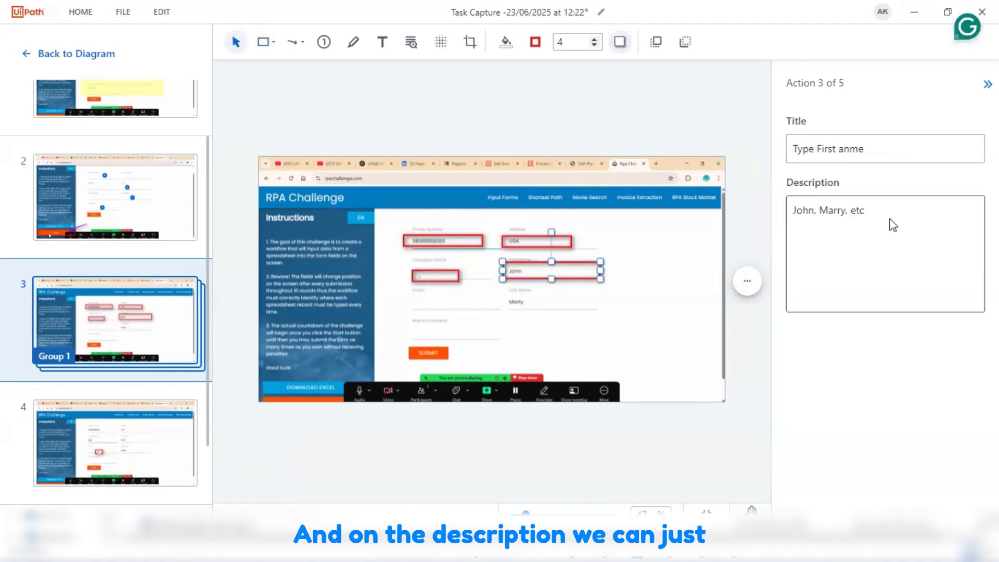
{"action": "left_click", "coordinate": [873, 212]}
{"action": "key", "text": "Return"}
{"action": "type", "text": "Address,"}
{"action": "key", "text": "Return"}
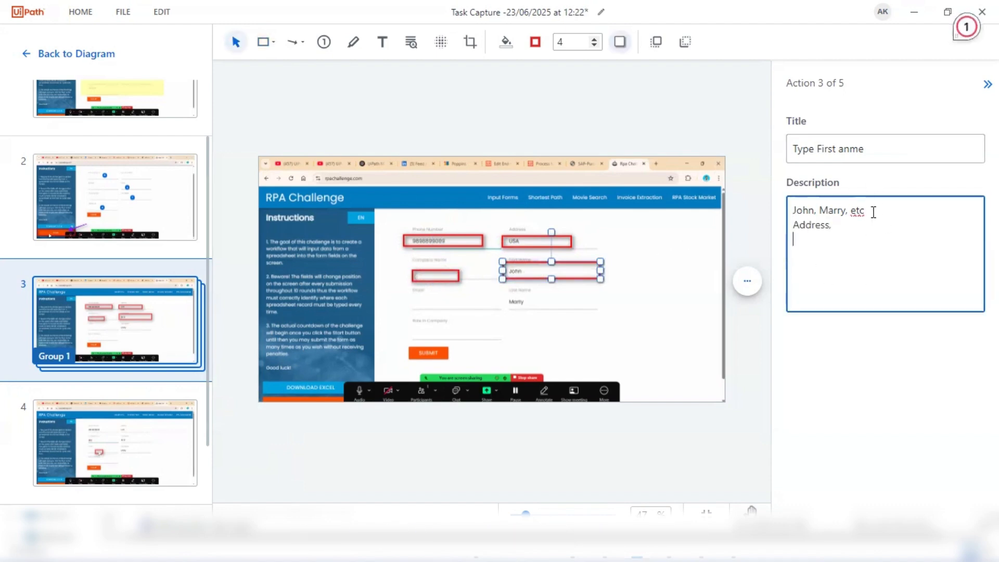
{"action": "type", "text": "Company NAm"}
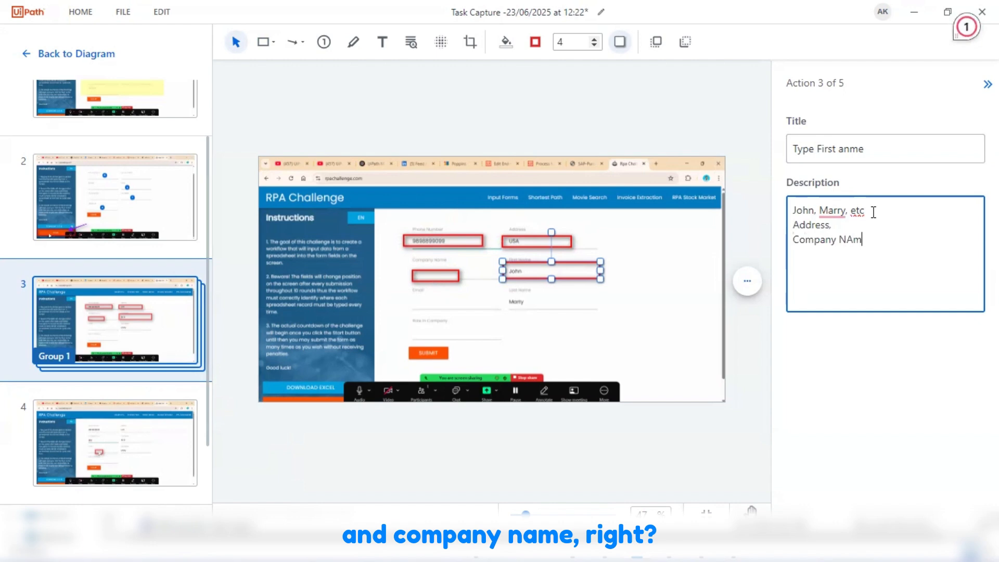
{"action": "type", "text": "e"}
{"action": "key", "text": "BackSpace"}
{"action": "key", "text": "BackSpace"}
{"action": "key", "text": "BackSpace"}
{"action": "type", "text": "ame"}
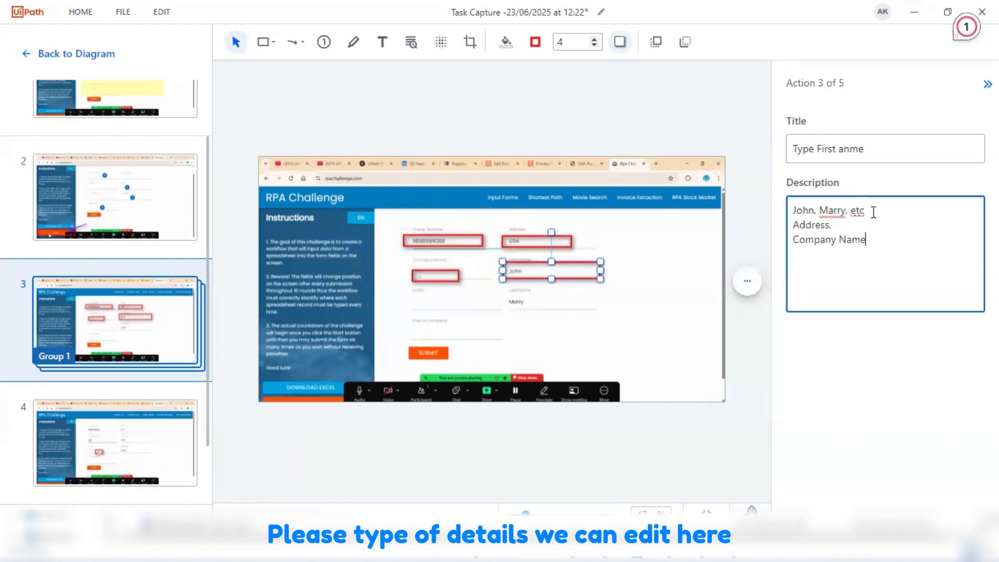
- Remove the extra fourth action, which marks the form's email field, from the sequence
{"action": "left_click", "coordinate": [103, 456]}
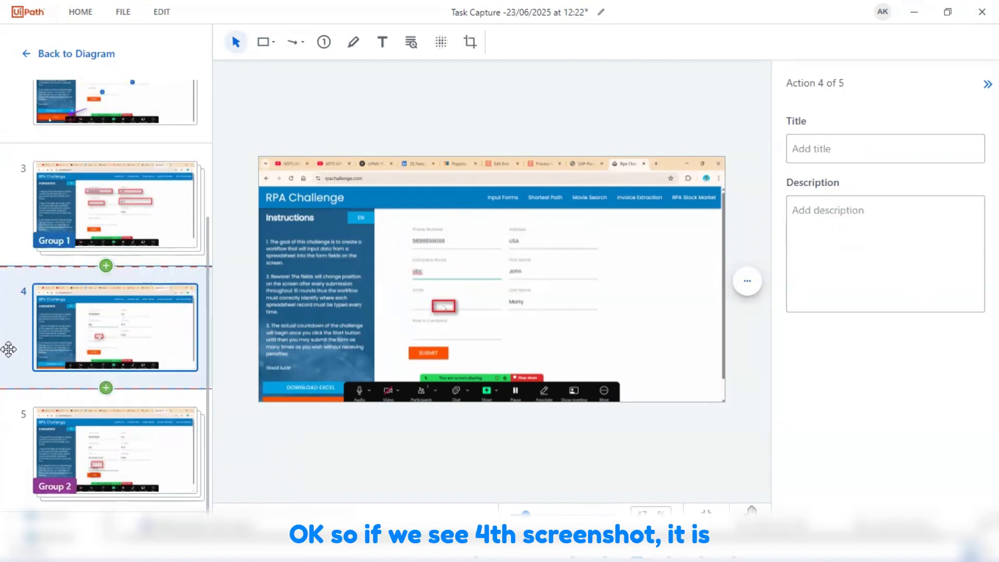
{"action": "mouse_move", "coordinate": [93, 335]}
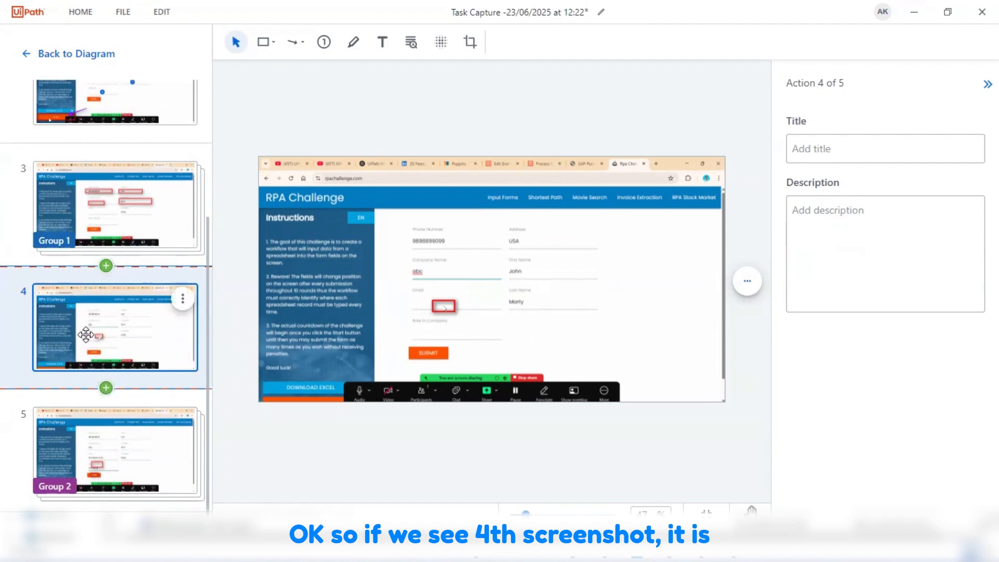
{"action": "left_click", "coordinate": [183, 299]}
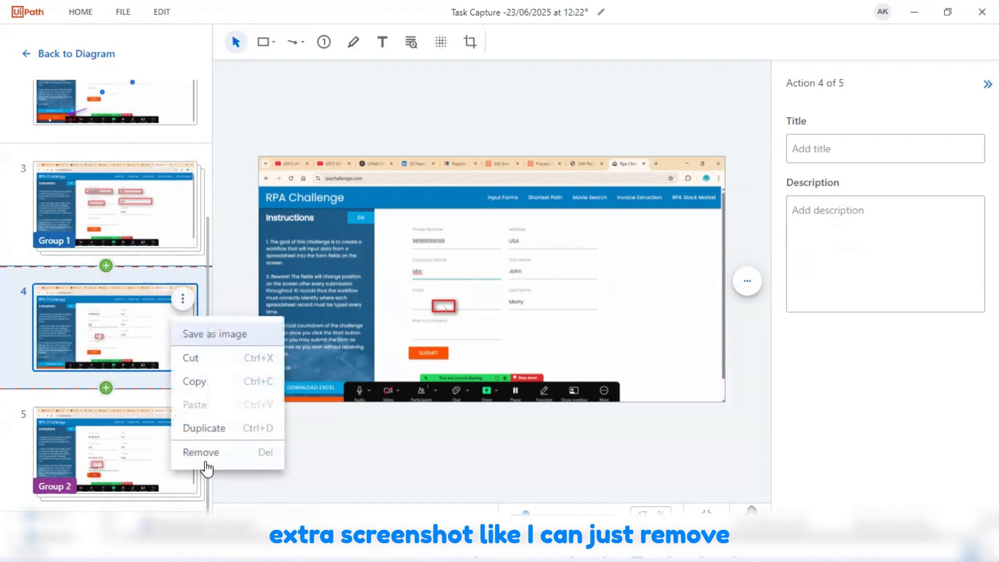
{"action": "left_click", "coordinate": [206, 463]}
- Adjust the red rectangles on the Group 2 screenshot to frame the email field and the Submit button
{"action": "left_click", "coordinate": [118, 453]}
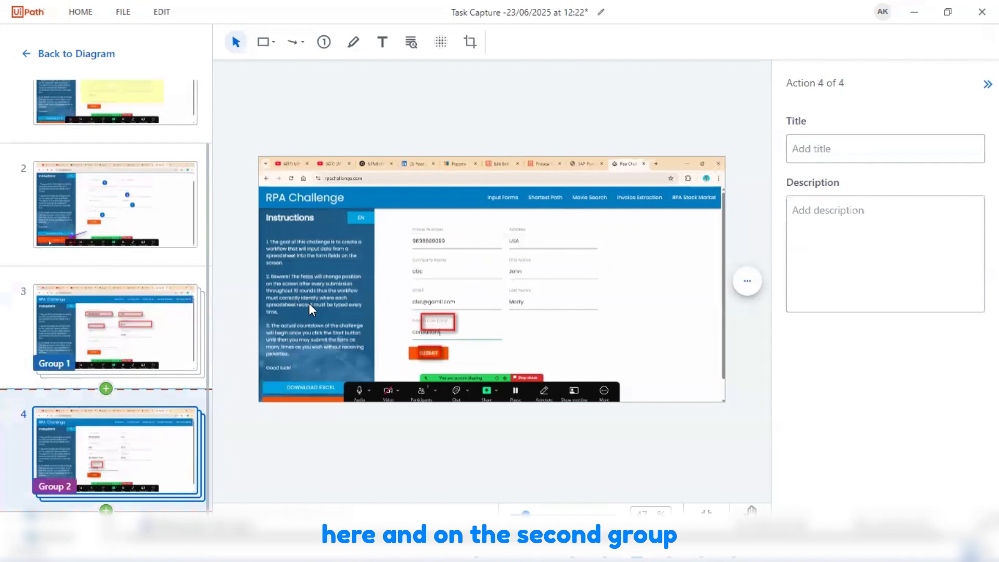
{"action": "mouse_move", "coordinate": [454, 322]}
{"action": "left_mouse_down"}
{"action": "mouse_move", "coordinate": [443, 303]}
{"action": "mouse_move", "coordinate": [498, 303]}
{"action": "left_mouse_up"}
{"action": "left_click", "coordinate": [440, 353]}
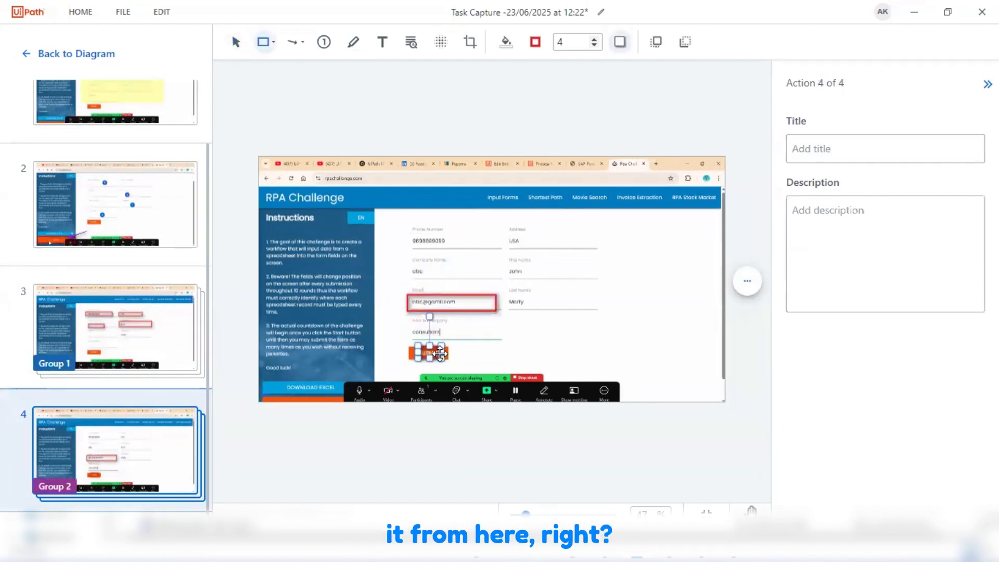
{"action": "left_click_drag", "start_coordinate": [441, 354], "coordinate": [449, 354]}
- Title the Group 2 action with text starting "Enter email and click on submit" and return to the workflow diagram
{"action": "left_click", "coordinate": [884, 149]}
{"action": "type", "text": "Enter email and"}
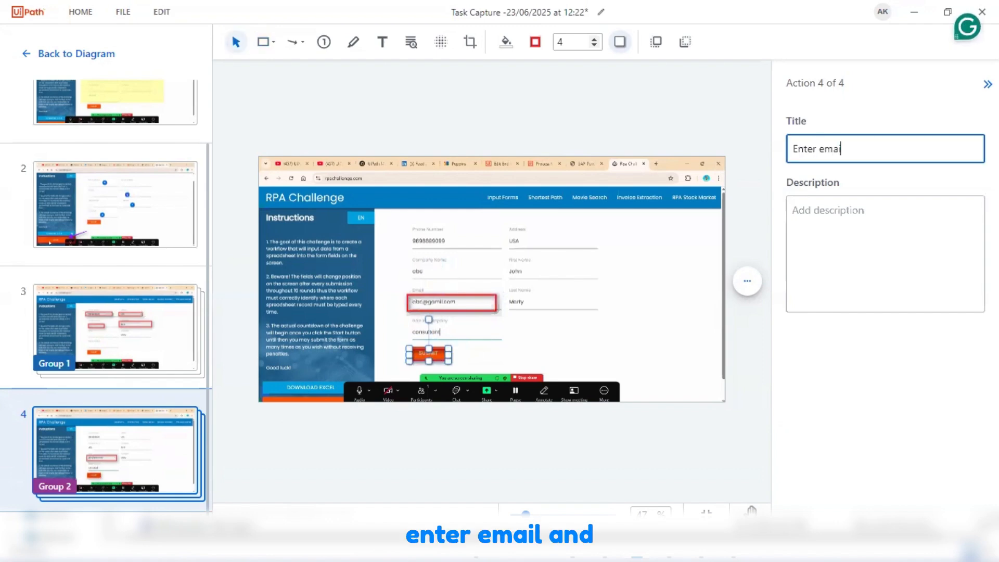
{"action": "type", "text": " click"}
{"action": "key", "text": "BackSpace"}
{"action": "key", "text": "BackSpace"}
{"action": "key", "text": "BackSpace"}
{"action": "key", "text": "BackSpace"}
{"action": "key", "text": "BackSpace"}
{"action": "key", "text": "BackSpace"}
{"action": "key", "text": "BackSpace"}
{"action": "key", "text": "BackSpace"}
{"action": "key", "text": "BackSpace"}
{"action": "key", "text": "BackSpace"}
{"action": "type", "text": "l and click on su"}
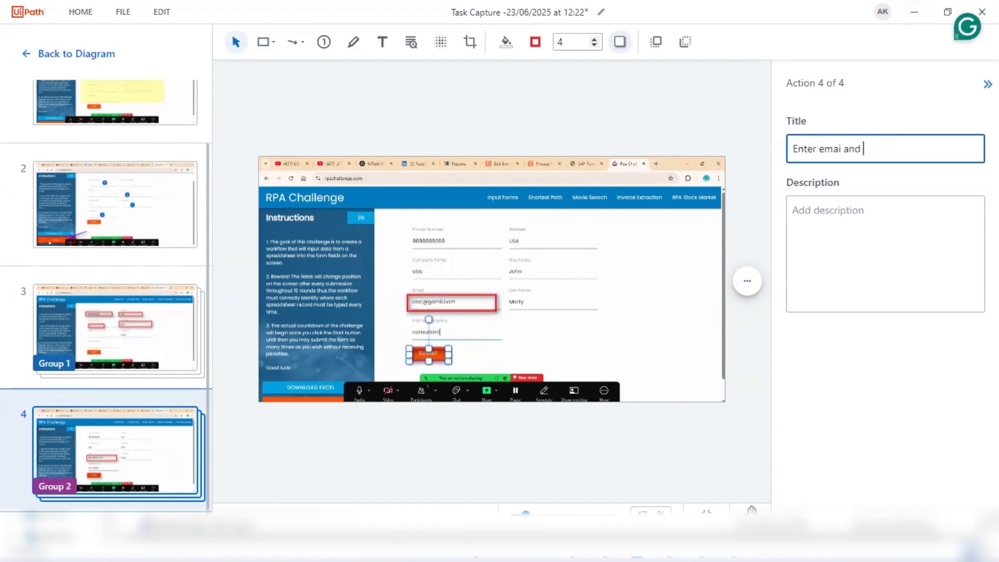
{"action": "type", "text": "b"}
{"action": "left_click", "coordinate": [38, 55]}
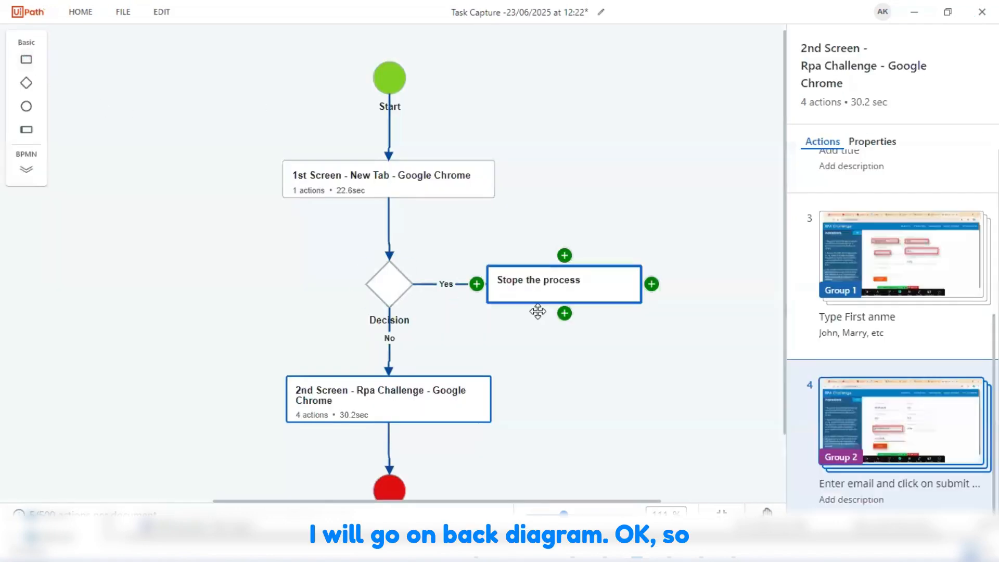
{"action": "scroll", "coordinate": [901, 346], "scroll_direction": "up", "scroll_amount": 2}
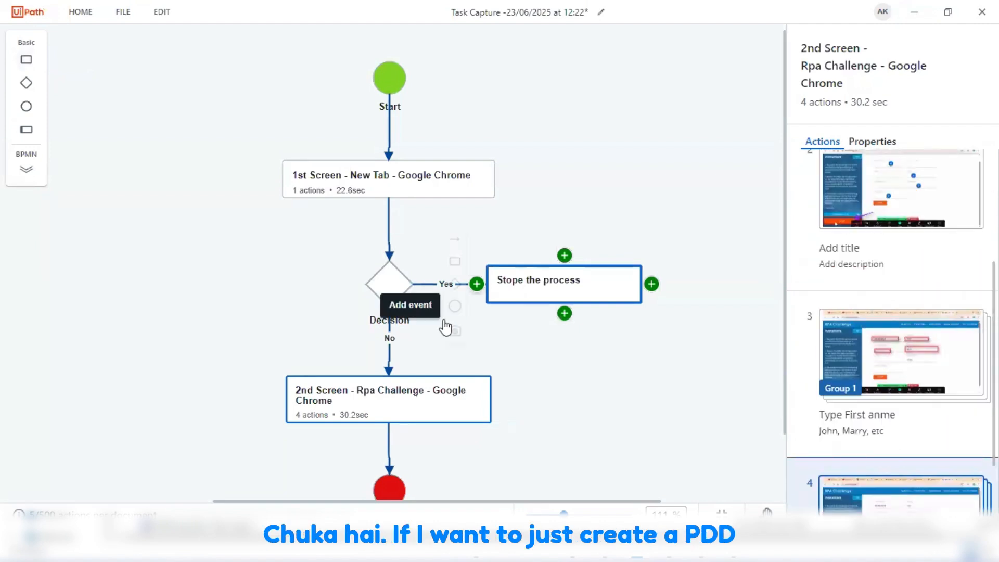
{"action": "left_click", "coordinate": [597, 353]}
{"action": "scroll", "coordinate": [601, 355], "scroll_direction": "down", "scroll_amount": 1}
{"action": "scroll", "coordinate": [600, 355], "scroll_direction": "up", "scroll_amount": 1}
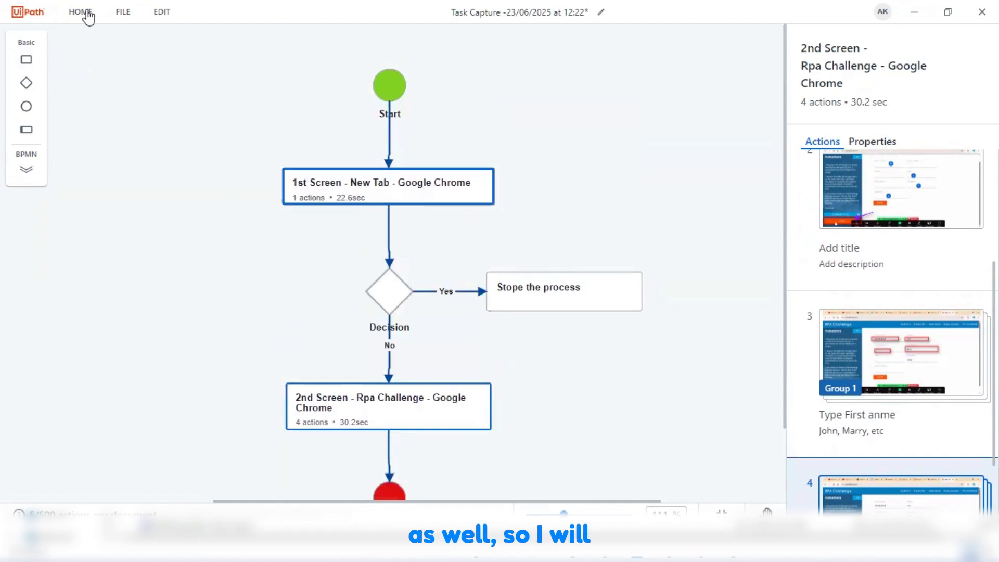
- Open the document properties and set the title to "RPA Challenge Task PDD"
{"action": "left_click", "coordinate": [125, 13]}
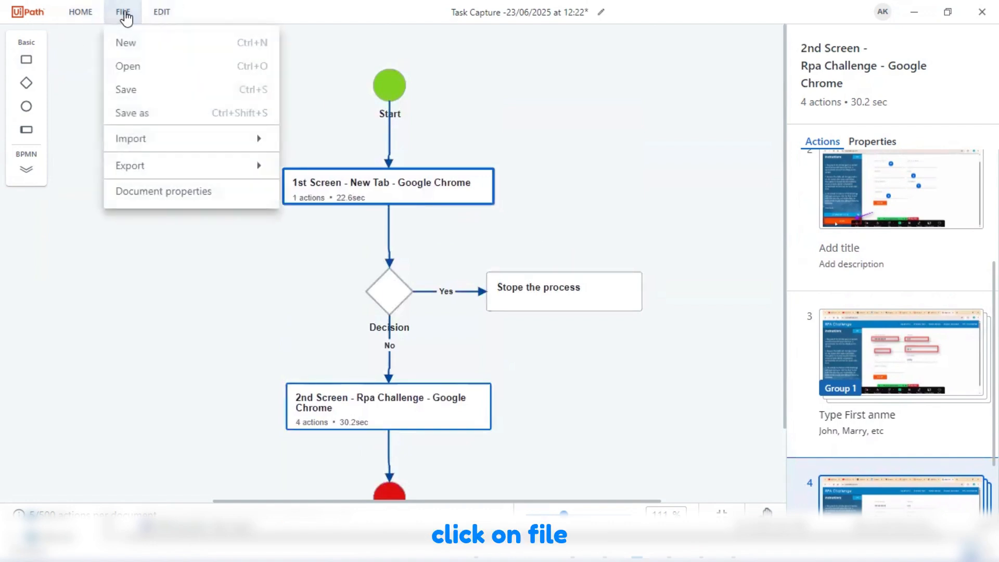
{"action": "left_click", "coordinate": [202, 199]}
{"action": "left_click_drag", "start_coordinate": [429, 183], "coordinate": [308, 200]}
{"action": "type", "text": "RPA Challenge Task PDD"}
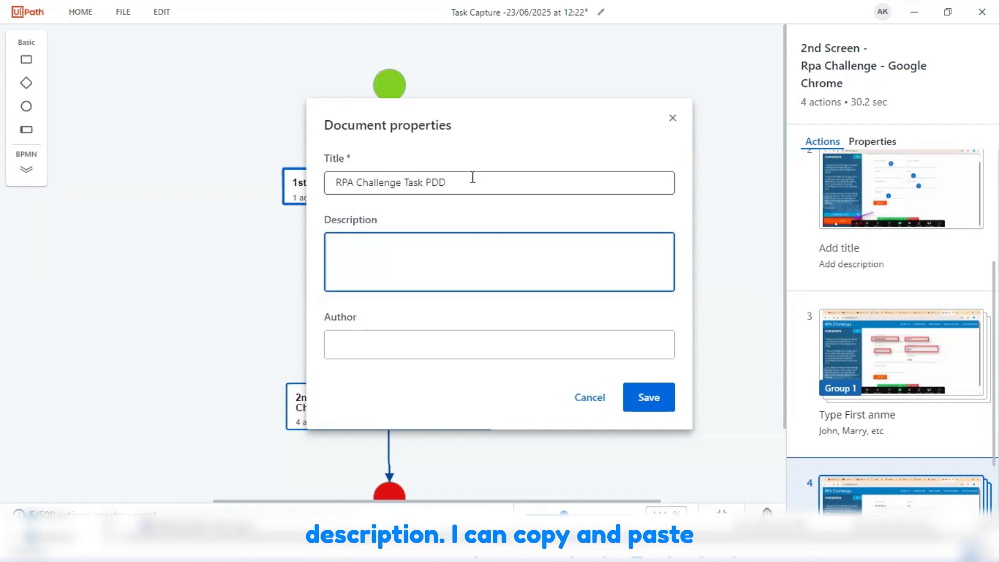
- Fill the document's description with a copy of its title, enter the author's name, and save the properties
{"action": "left_click_drag", "start_coordinate": [472, 180], "coordinate": [297, 183]}
{"action": "key", "text": "ctrl+c"}
{"action": "left_click", "coordinate": [376, 265]}
{"action": "key", "text": "ctrl+v"}
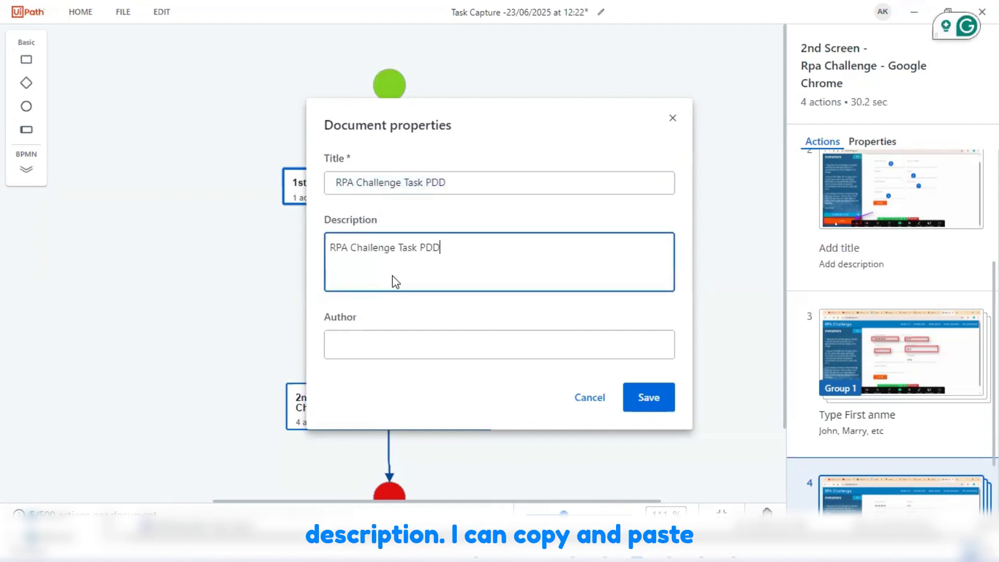
{"action": "left_click", "coordinate": [396, 345]}
{"action": "type", "text": "A"}
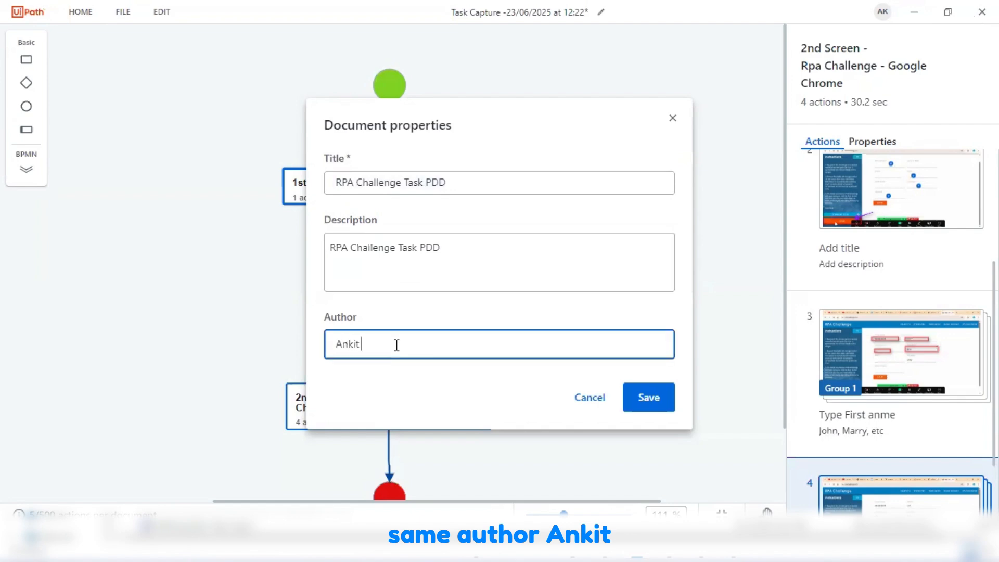
{"action": "type", "text": "nkit"}
{"action": "key", "text": "BackSpace"}
{"action": "left_click", "coordinate": [628, 397]}
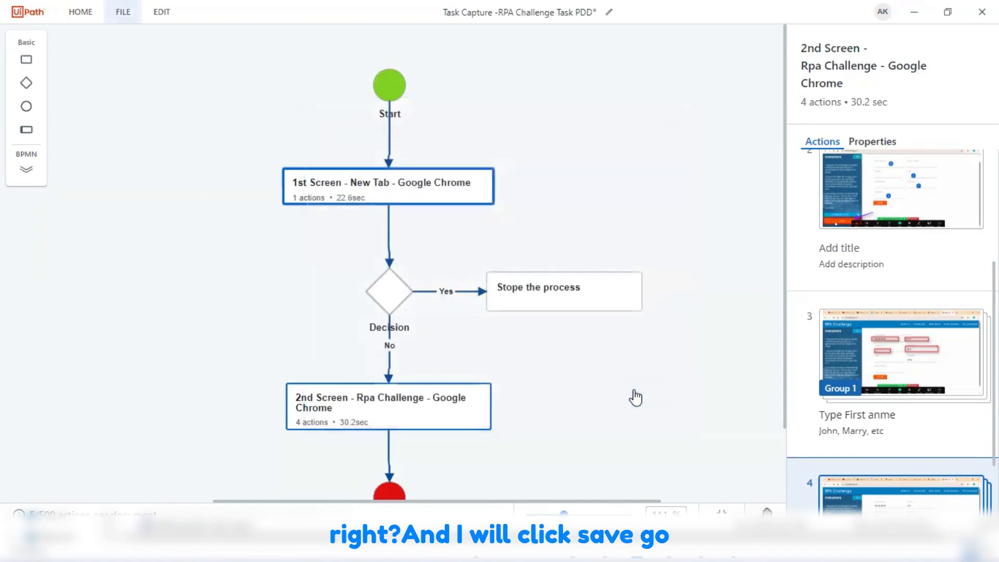
- Export the workflow diagram as the JPEG image "RPA Challenge Task PDD diagram" to the Downloads folder
{"action": "left_click", "coordinate": [161, 11]}
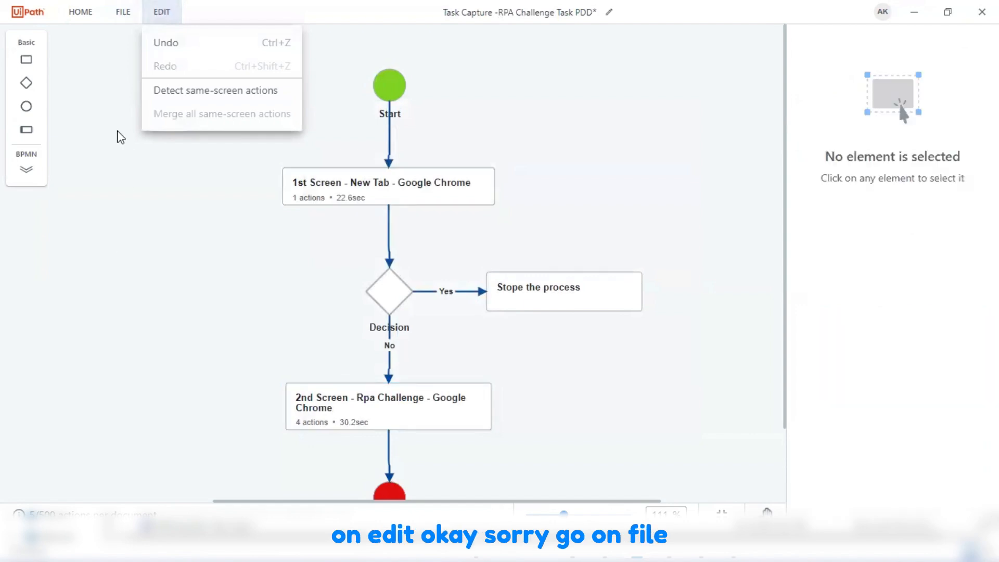
{"action": "left_click", "coordinate": [123, 12]}
{"action": "left_click", "coordinate": [123, 12]}
{"action": "mouse_move", "coordinate": [225, 150]}
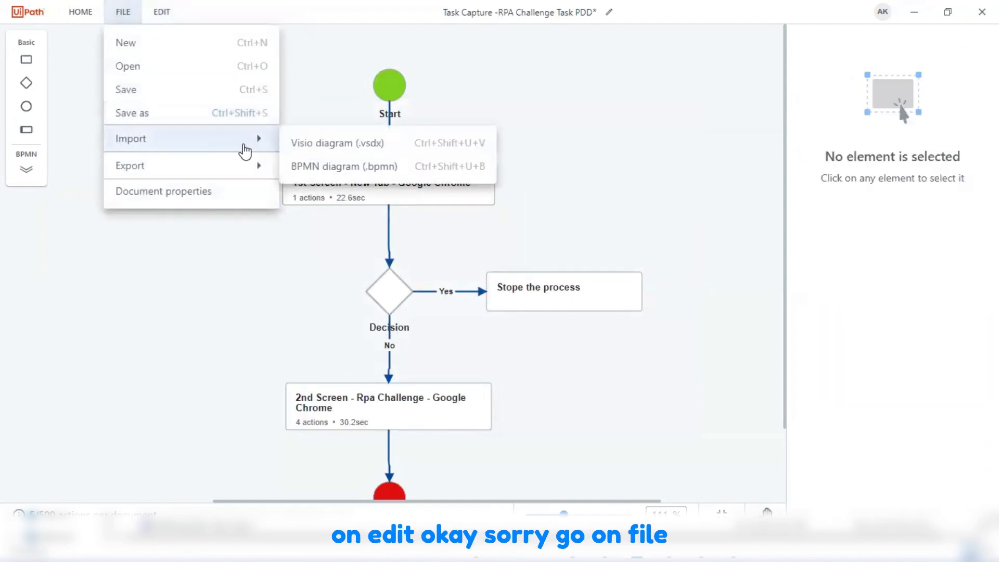
{"action": "mouse_move", "coordinate": [247, 167]}
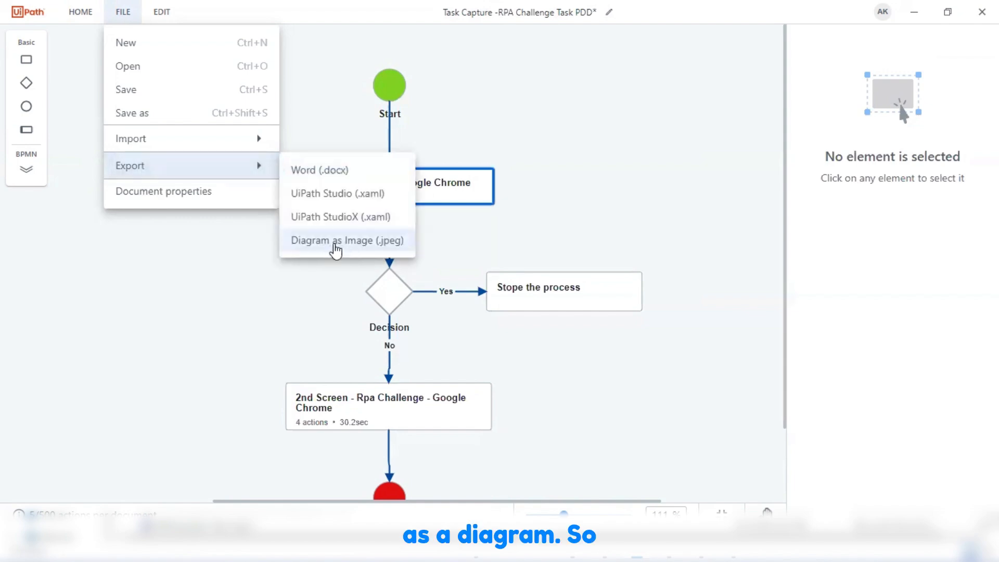
{"action": "left_click", "coordinate": [344, 242]}
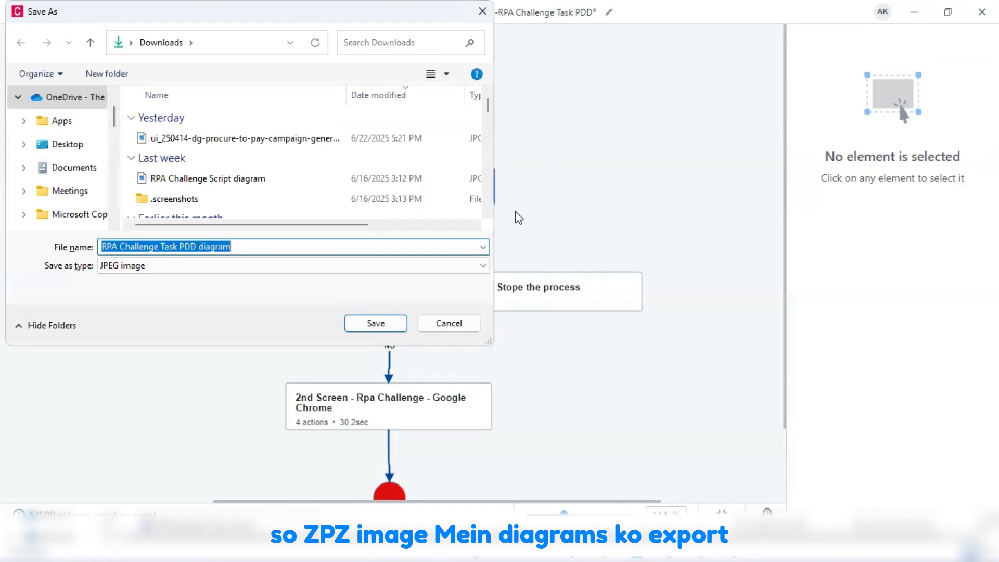
{"action": "left_click", "coordinate": [374, 322]}
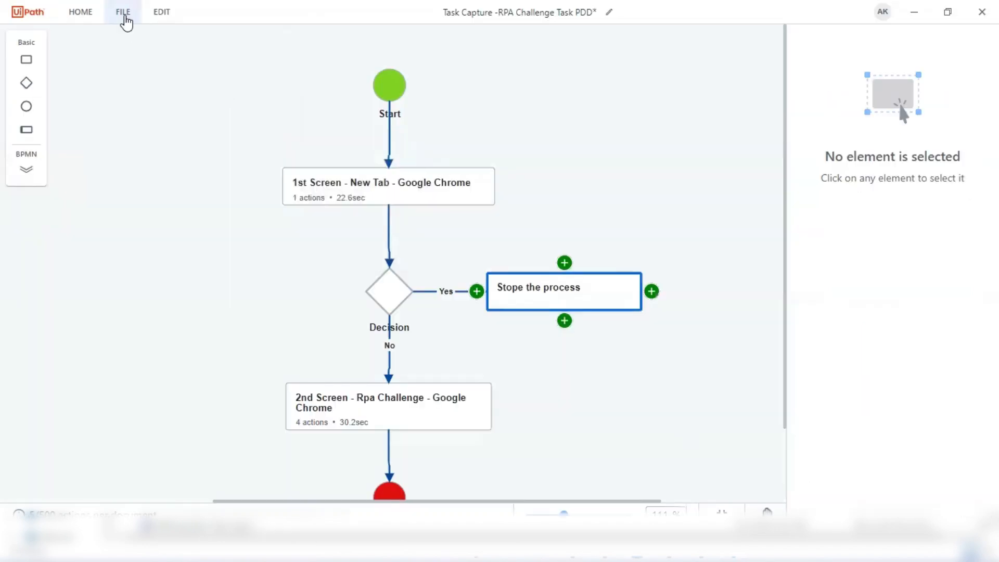
- Start exporting the process to Word with the existing document properties and choose the UiPath PDD template
{"action": "left_click", "coordinate": [123, 13]}
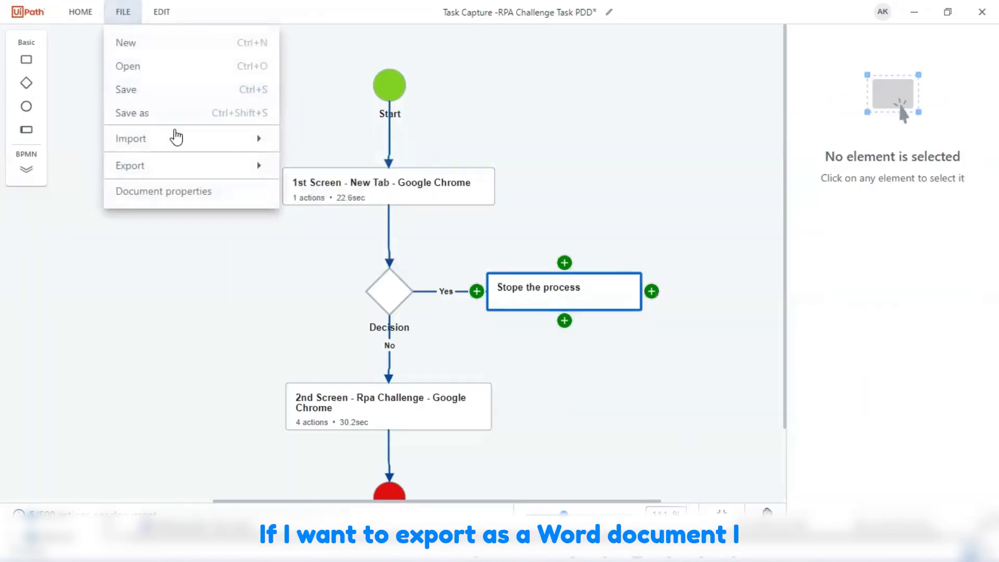
{"action": "mouse_move", "coordinate": [266, 166]}
{"action": "left_click", "coordinate": [325, 170]}
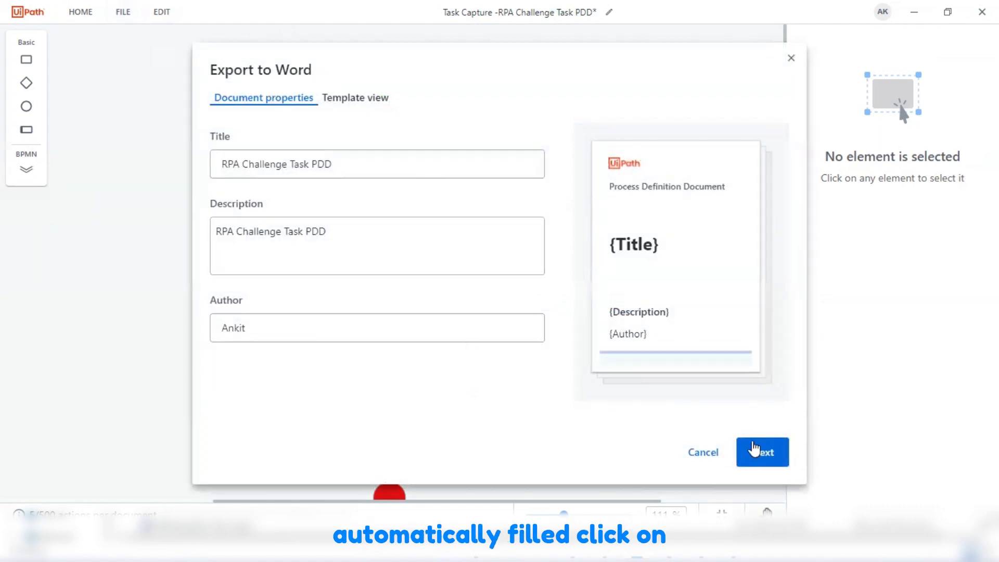
{"action": "left_click", "coordinate": [754, 448]}
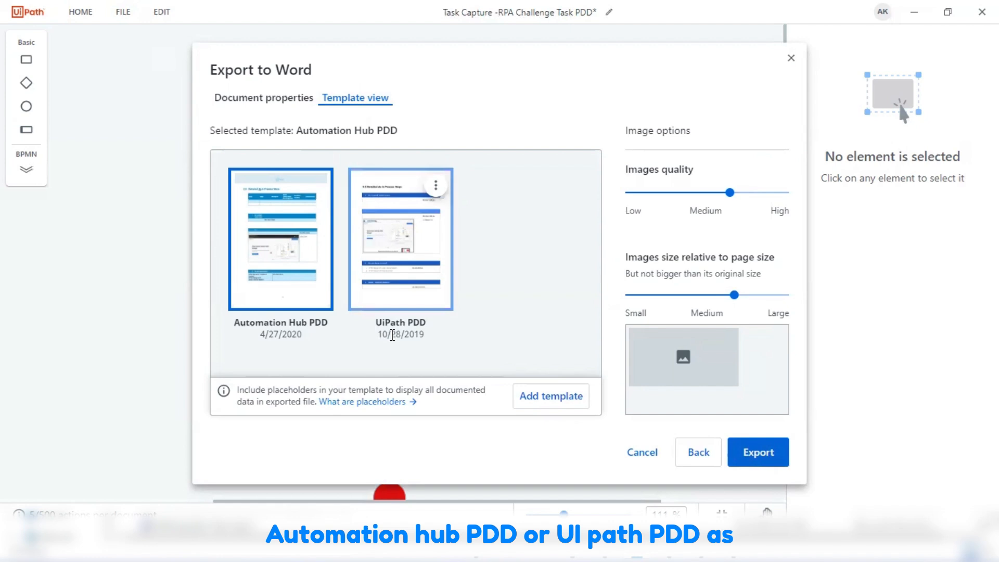
{"action": "left_click", "coordinate": [420, 302]}
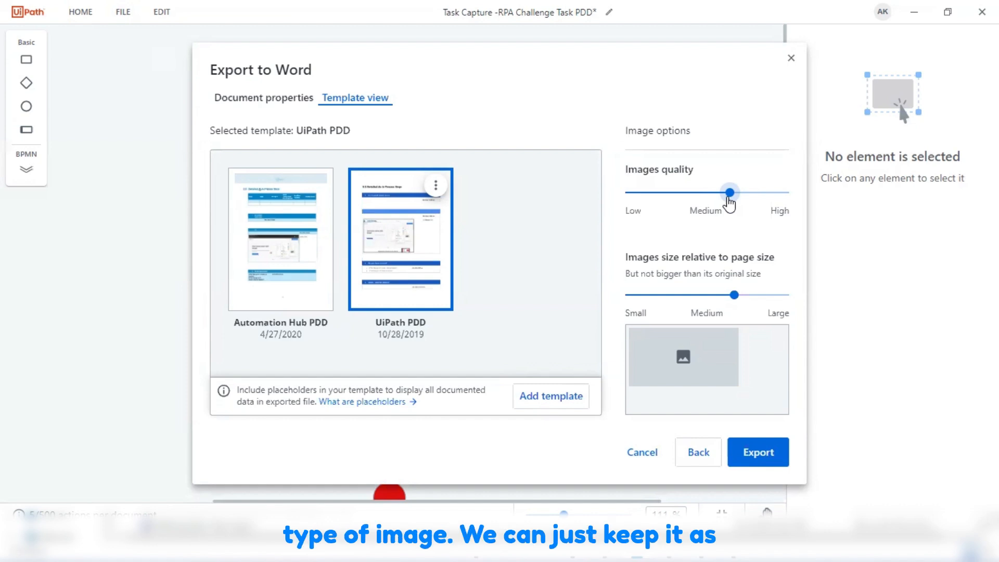
- Set the images quality to High and the relative image size to Large, and export "RPA Challenge Task PDD" to the Downloads folder
{"action": "left_click_drag", "start_coordinate": [730, 192], "coordinate": [788, 193]}
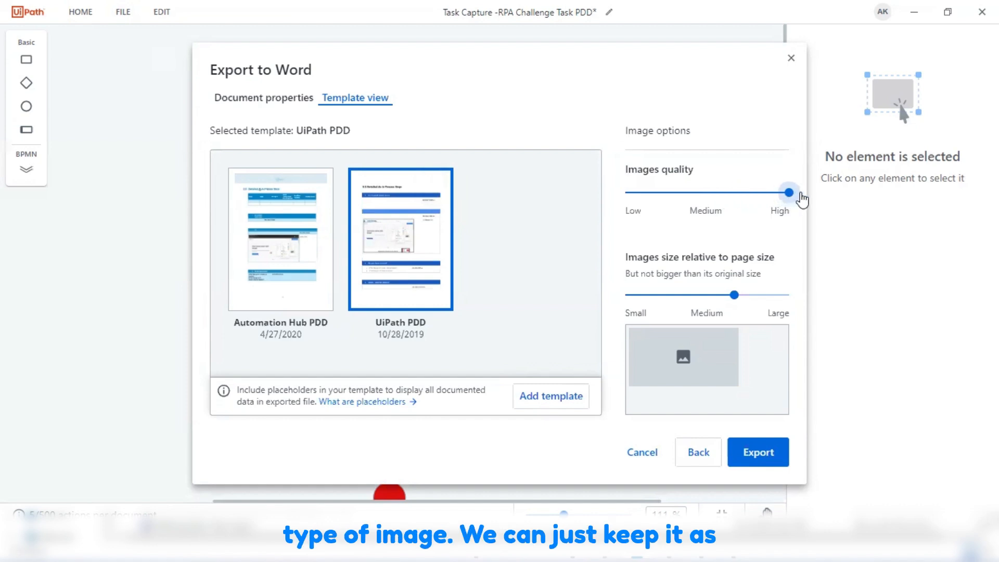
{"action": "left_click_drag", "start_coordinate": [732, 299], "coordinate": [798, 300]}
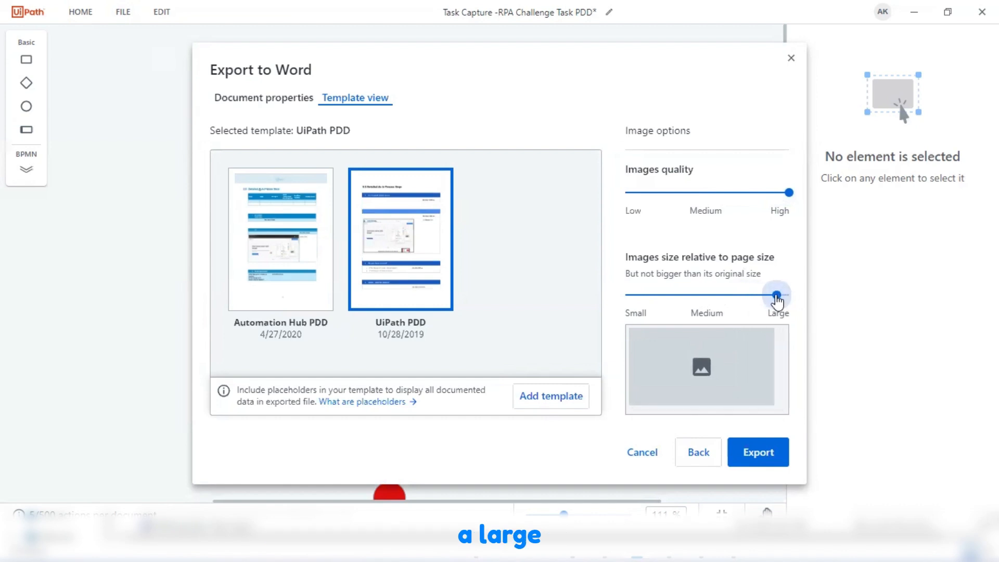
{"action": "left_click", "coordinate": [757, 453]}
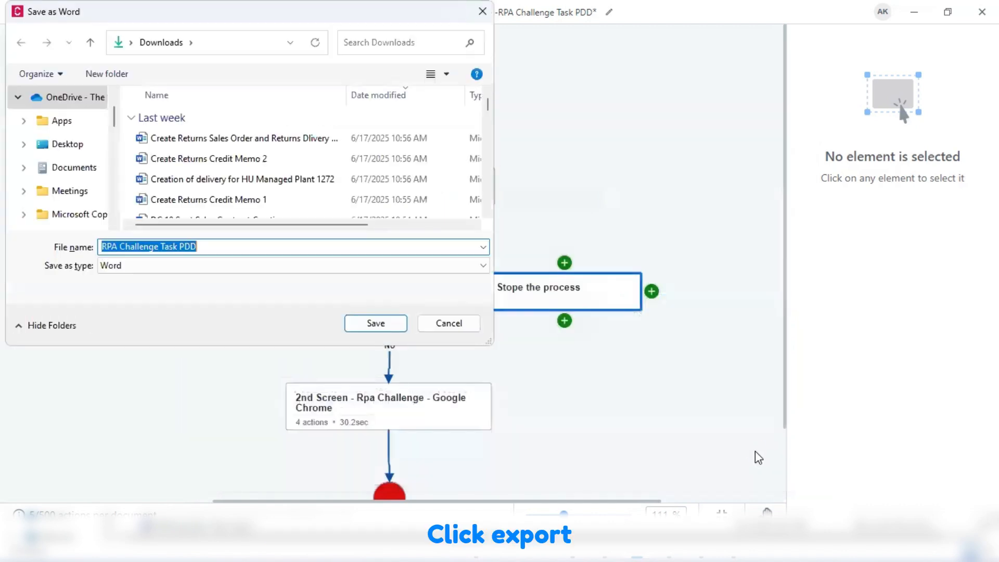
{"action": "left_click", "coordinate": [376, 323]}
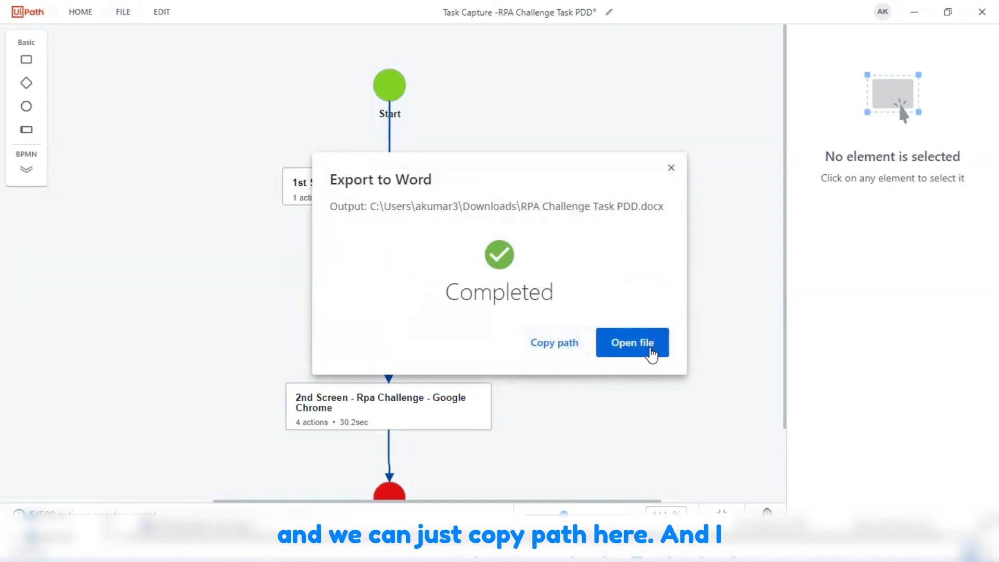
- Open the exported document in Word, maximize it, and review the execution time, short description and full name in the process overview table
{"action": "left_click", "coordinate": [650, 355]}
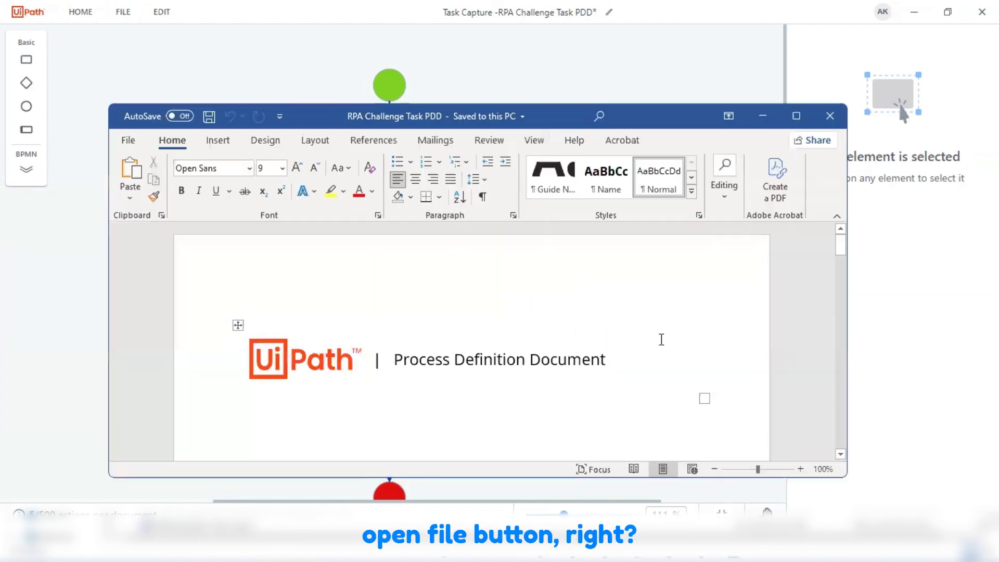
{"action": "left_click", "coordinate": [796, 116]}
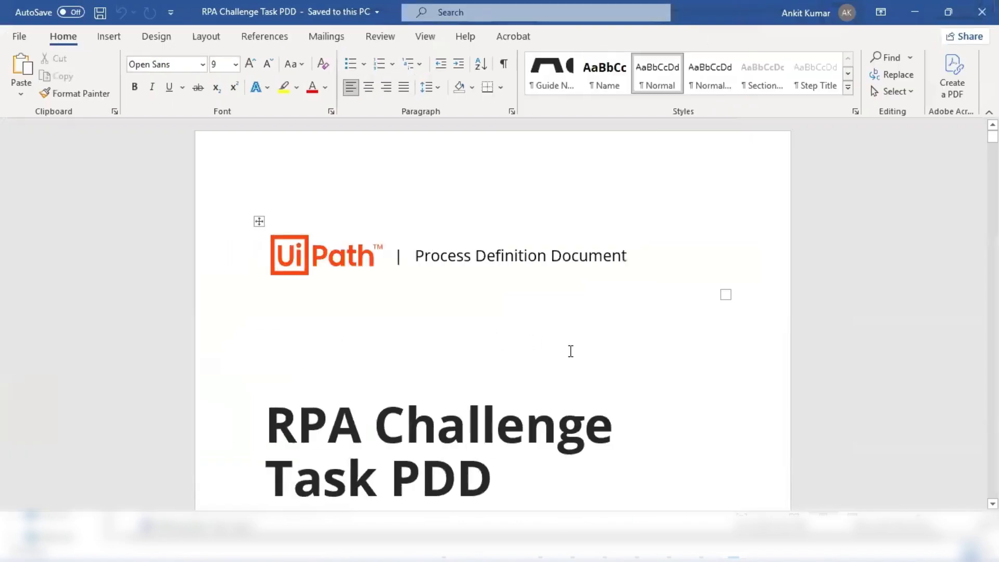
{"action": "scroll", "coordinate": [576, 353], "scroll_direction": "down", "scroll_amount": 3}
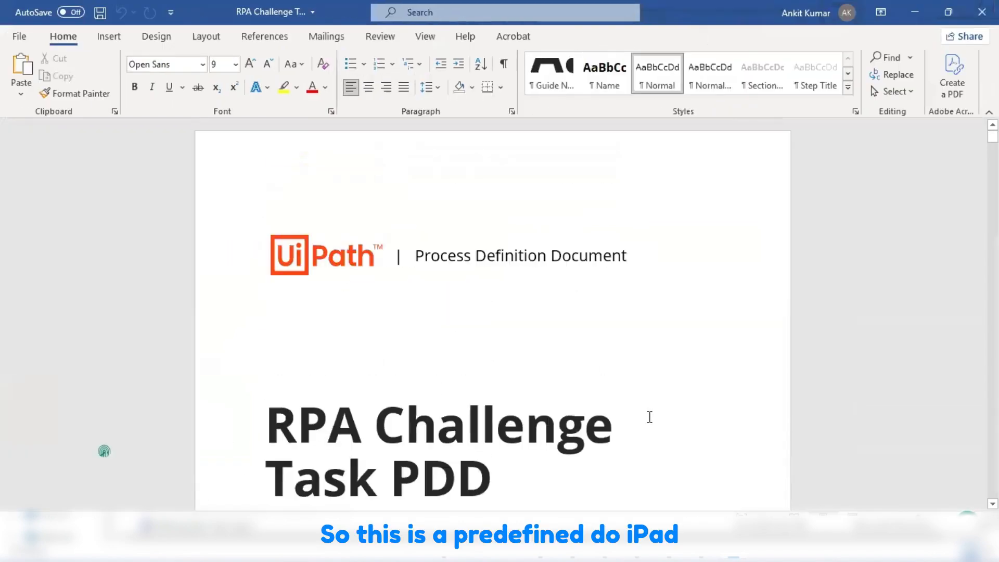
{"action": "scroll", "coordinate": [651, 424], "scroll_direction": "down", "scroll_amount": 20}
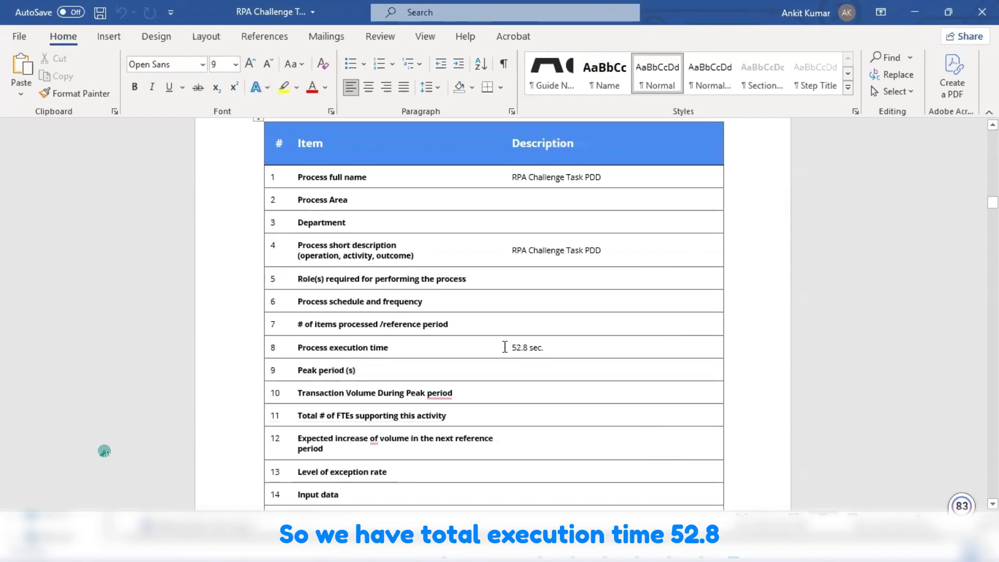
{"action": "left_click_drag", "start_coordinate": [505, 347], "coordinate": [553, 348]}
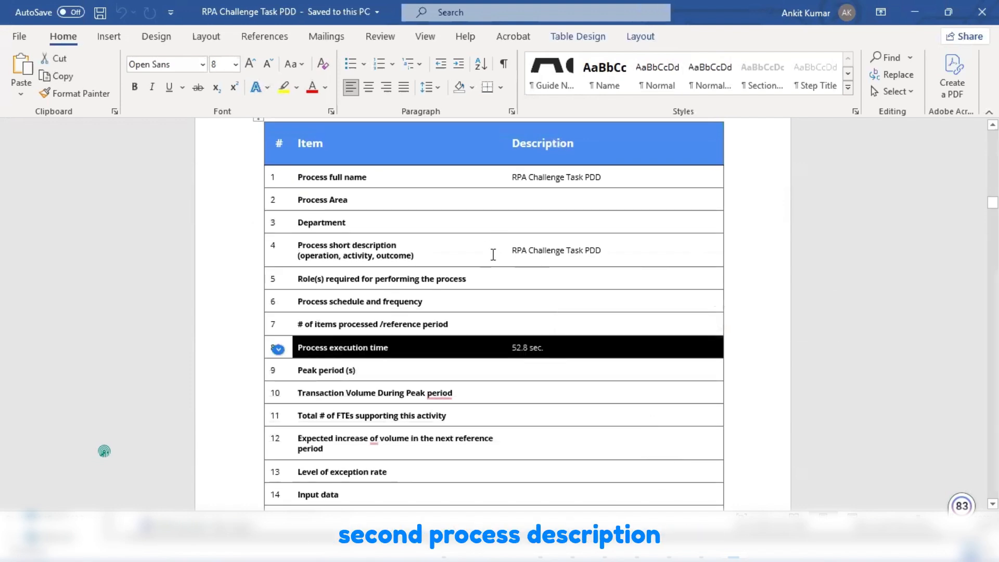
{"action": "left_click_drag", "start_coordinate": [493, 254], "coordinate": [560, 254]}
{"action": "left_click_drag", "start_coordinate": [497, 179], "coordinate": [536, 179]}
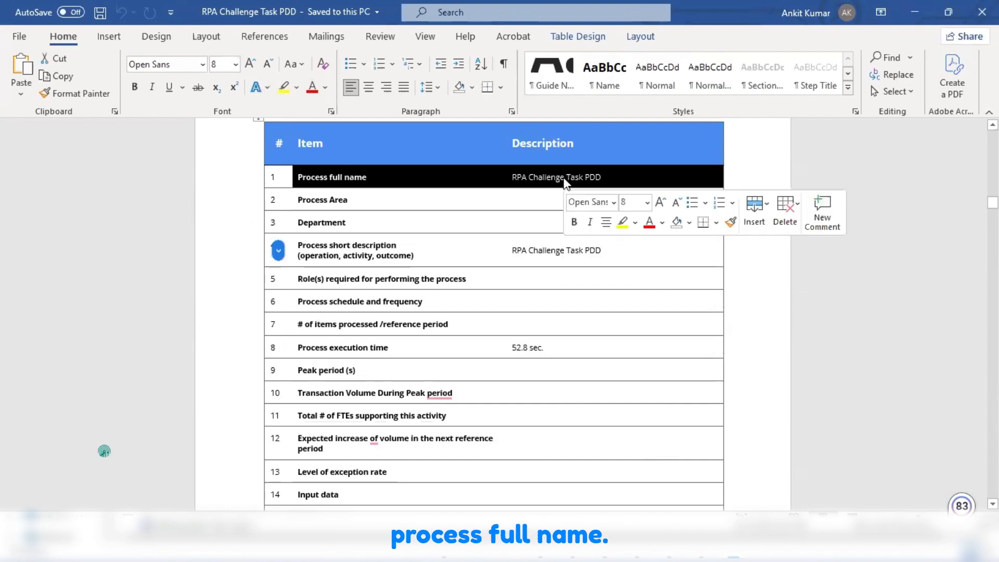
- Examine the high level statistics in section II.4 and compare them with the screens in the process diagram
{"action": "scroll", "coordinate": [558, 260], "scroll_direction": "down", "scroll_amount": 20}
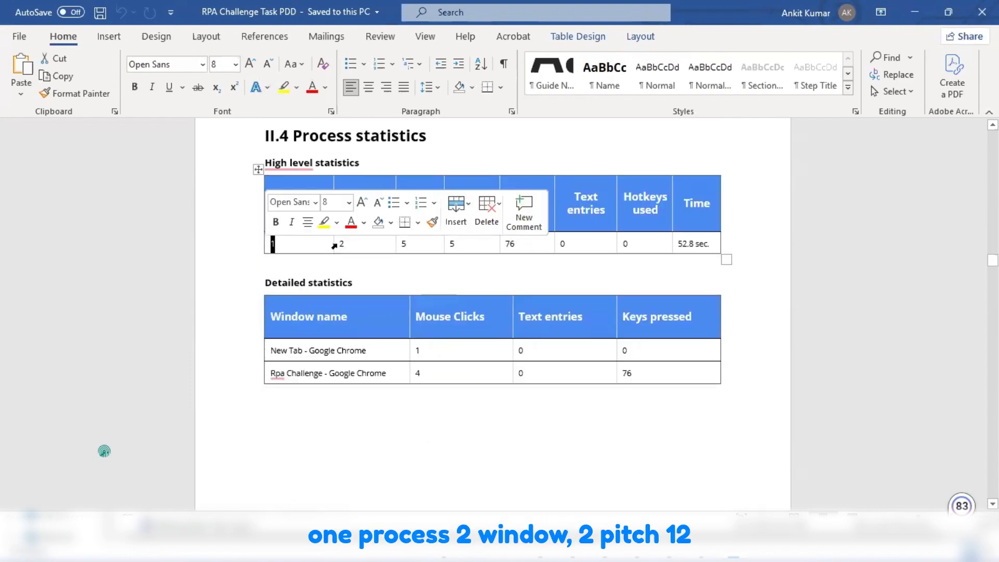
{"action": "left_click", "coordinate": [344, 243]}
{"action": "scroll", "coordinate": [474, 246], "scroll_direction": "up", "scroll_amount": 4}
{"action": "scroll", "coordinate": [474, 246], "scroll_direction": "up", "scroll_amount": 8}
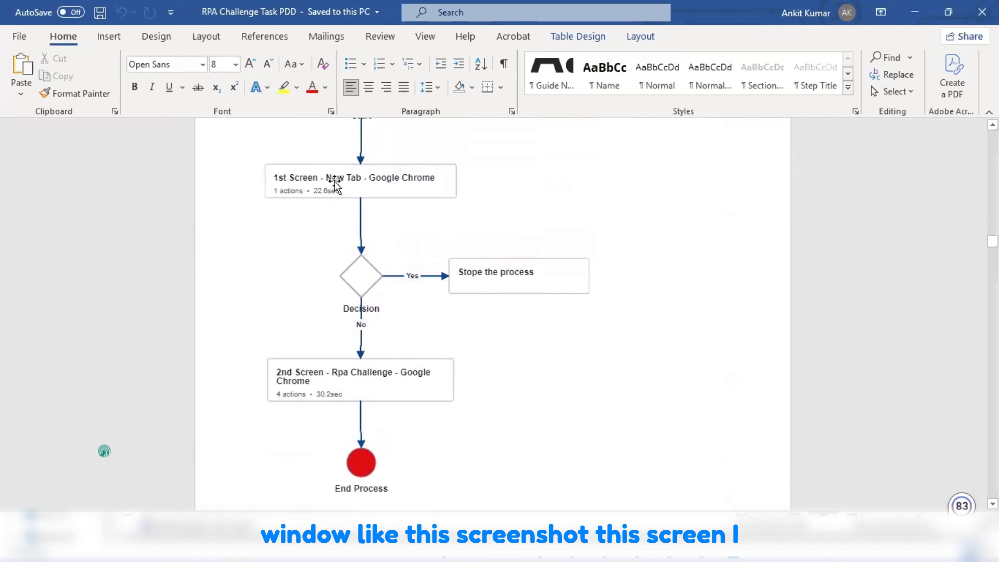
{"action": "scroll", "coordinate": [311, 379], "scroll_direction": "down", "scroll_amount": 10}
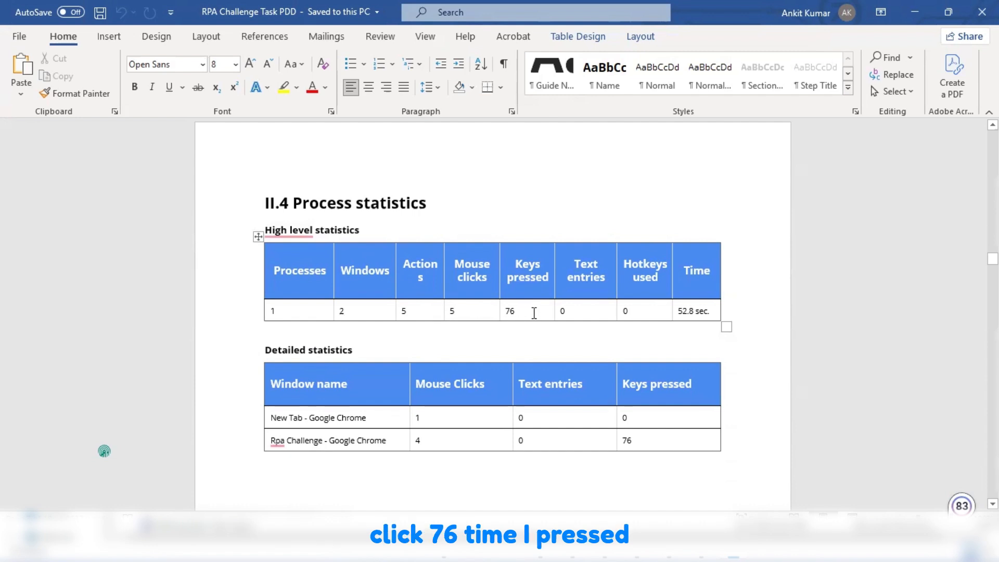
{"action": "mouse_move", "coordinate": [515, 312]}
{"action": "left_mouse_down"}
{"action": "mouse_move", "coordinate": [497, 312]}
{"action": "mouse_move", "coordinate": [506, 312]}
{"action": "left_mouse_up"}
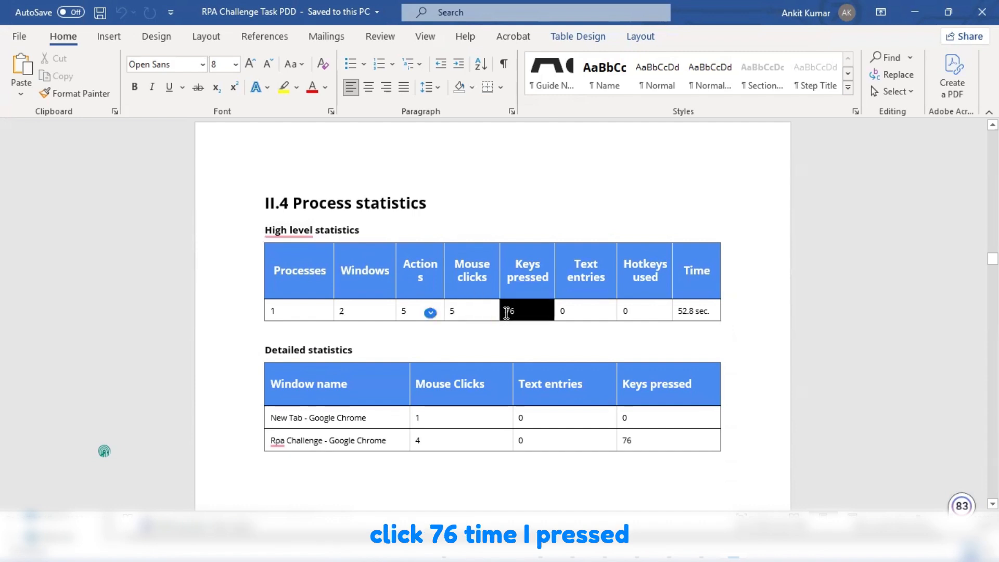
{"action": "left_click", "coordinate": [548, 326]}
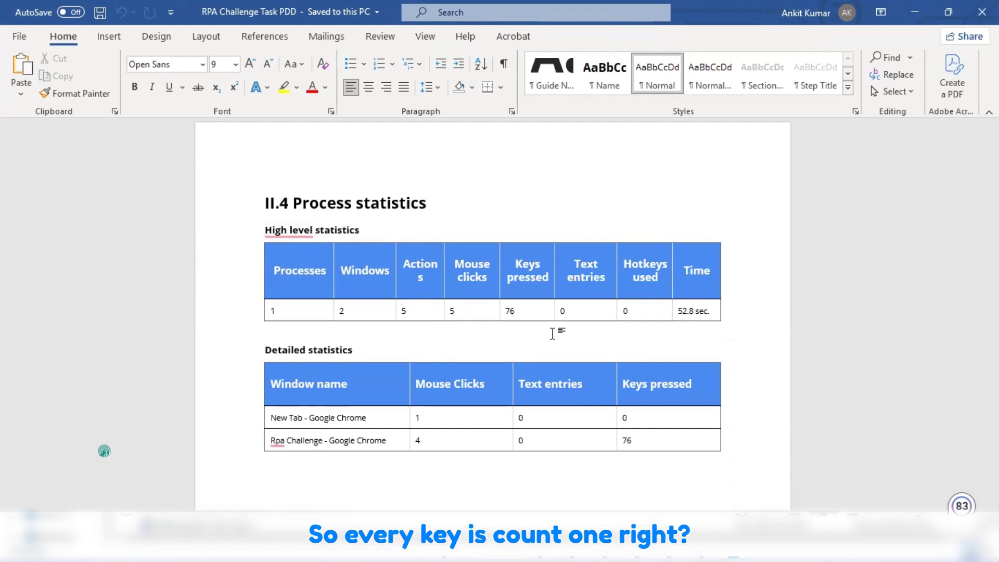
{"action": "scroll", "coordinate": [624, 374], "scroll_direction": "down", "scroll_amount": 2}
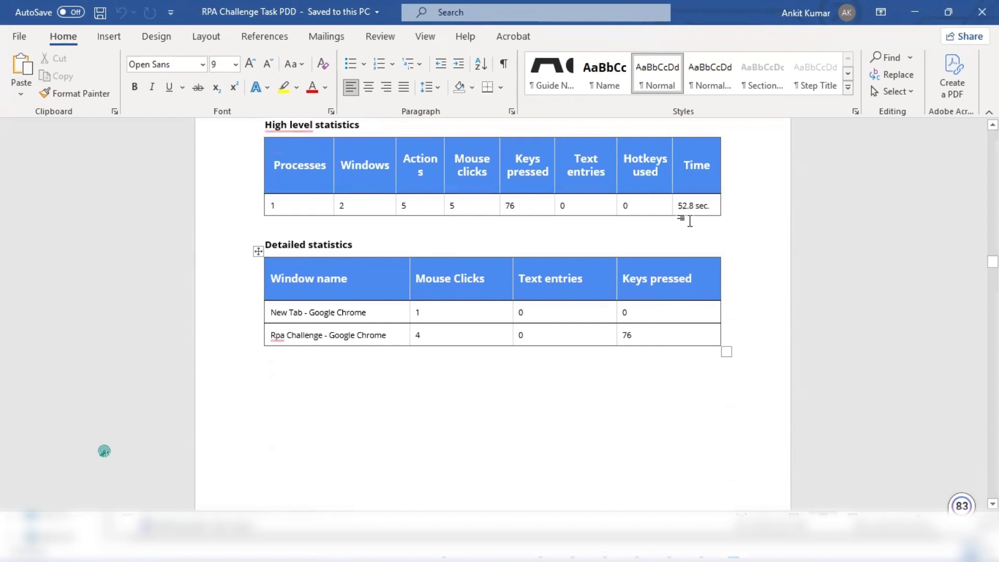
- Review the mouse clicks and keys pressed for each window in the Detailed statistics table
{"action": "scroll", "coordinate": [385, 348], "scroll_direction": "down", "scroll_amount": 1}
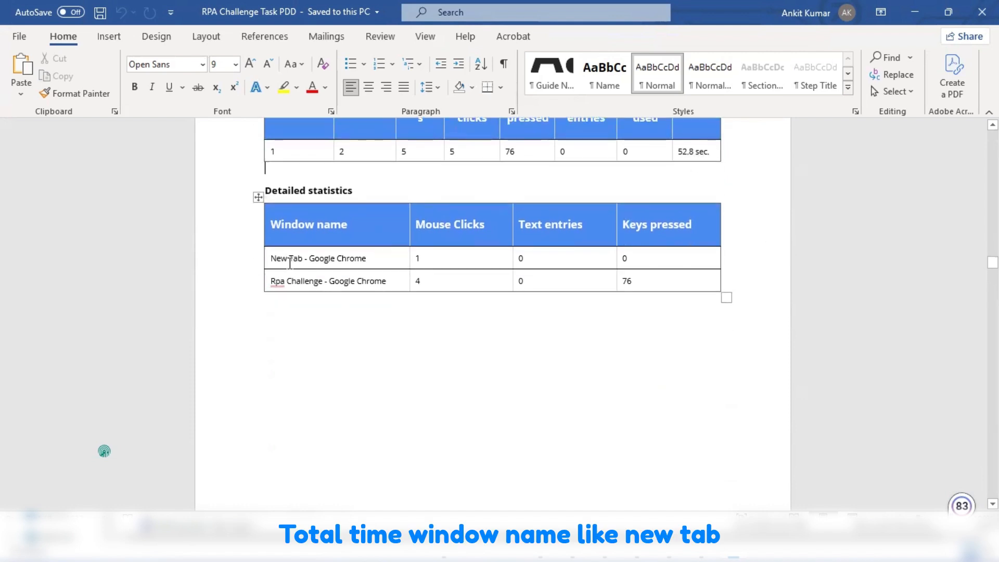
{"action": "triple_click", "coordinate": [290, 264]}
{"action": "left_click", "coordinate": [425, 260]}
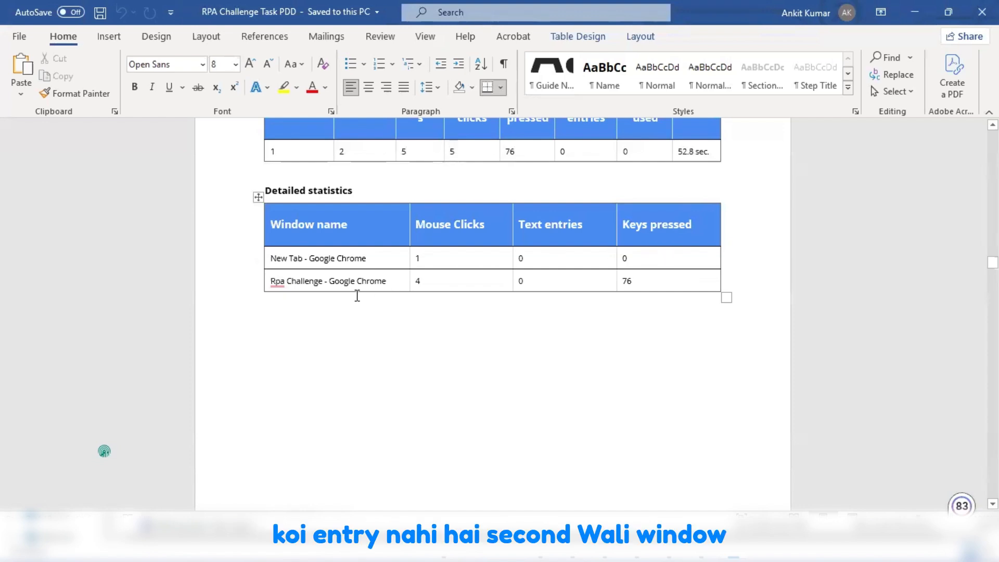
{"action": "double_click", "coordinate": [420, 281]}
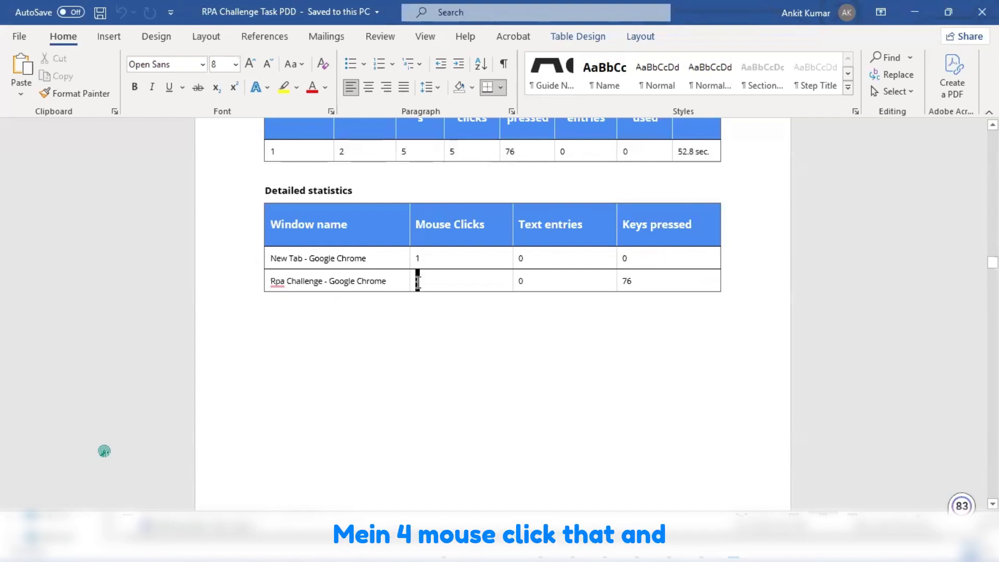
{"action": "left_click", "coordinate": [532, 310]}
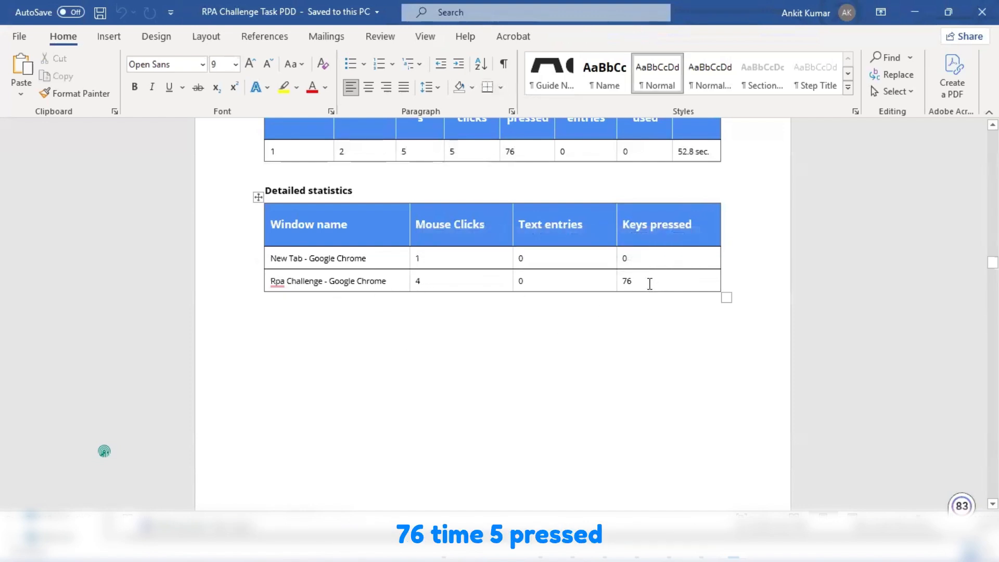
{"action": "double_click", "coordinate": [627, 282]}
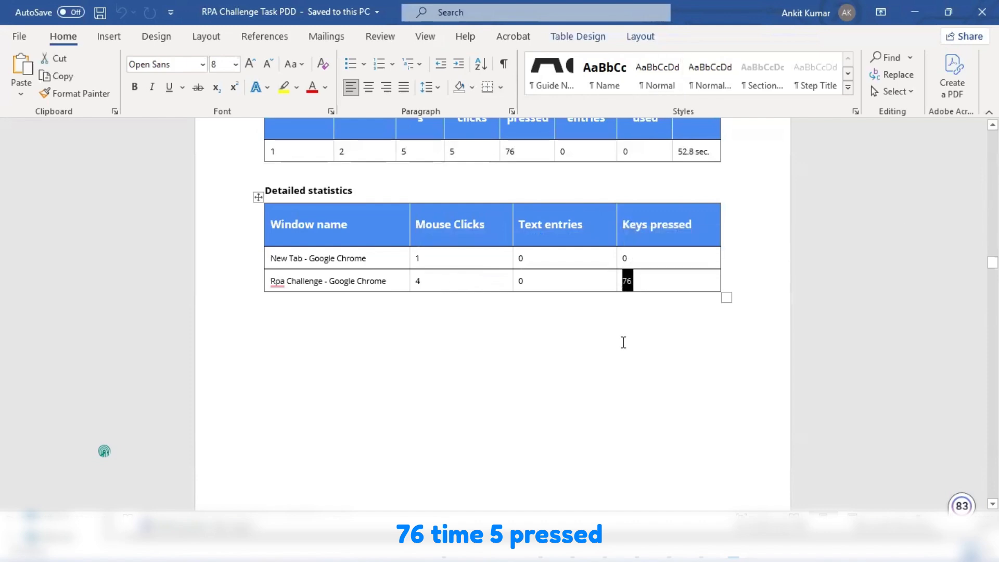
- Examine the Detailed As-Is Process Actions section, checking the enlarged New Tab screenshot's image quality and size
{"action": "scroll", "coordinate": [622, 341], "scroll_direction": "down", "scroll_amount": 15}
{"action": "scroll", "coordinate": [622, 344], "scroll_direction": "down", "scroll_amount": 4}
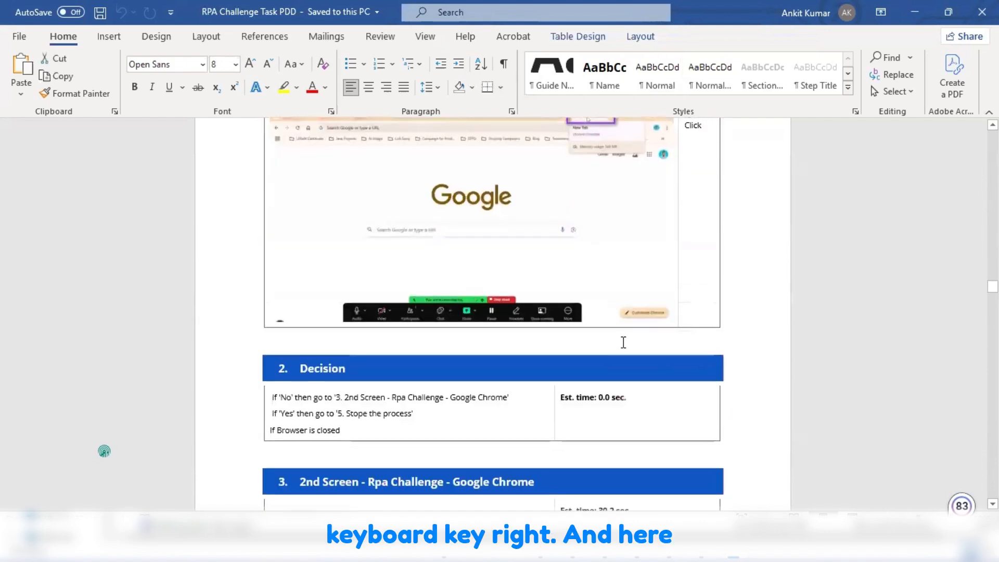
{"action": "scroll", "coordinate": [622, 343], "scroll_direction": "up", "scroll_amount": 2}
{"action": "scroll", "coordinate": [623, 344], "scroll_direction": "up", "scroll_amount": 3}
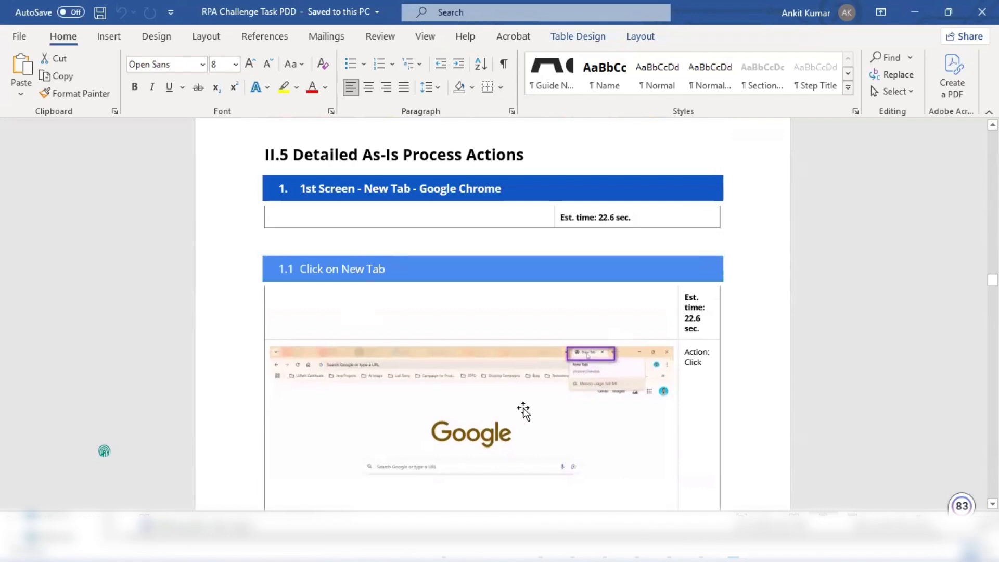
{"action": "scroll", "coordinate": [524, 407], "scroll_direction": "down", "scroll_amount": 2}
{"action": "scroll", "coordinate": [502, 395], "scroll_direction": "up", "scroll_amount": 6}
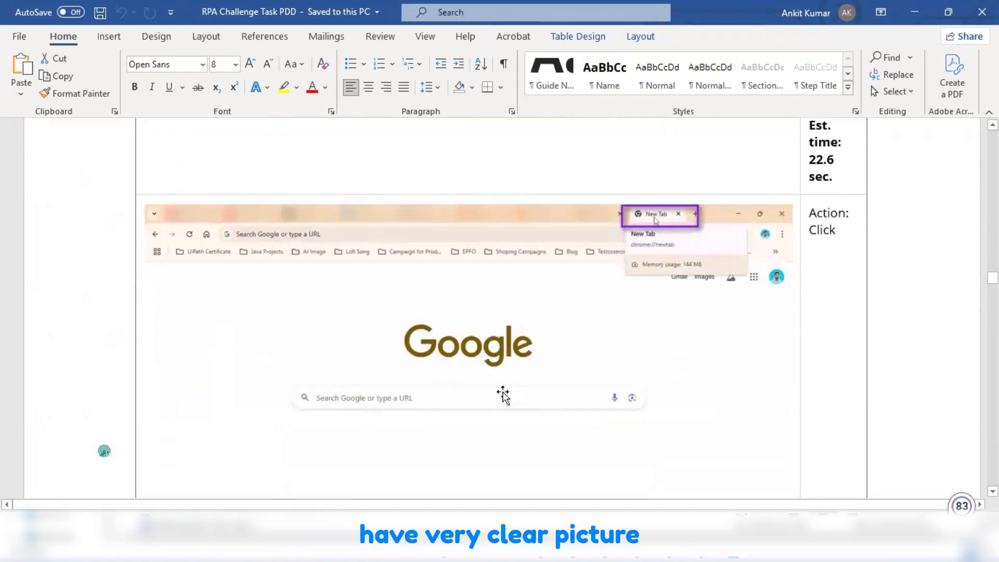
{"action": "scroll", "coordinate": [502, 395], "scroll_direction": "down", "scroll_amount": 3}
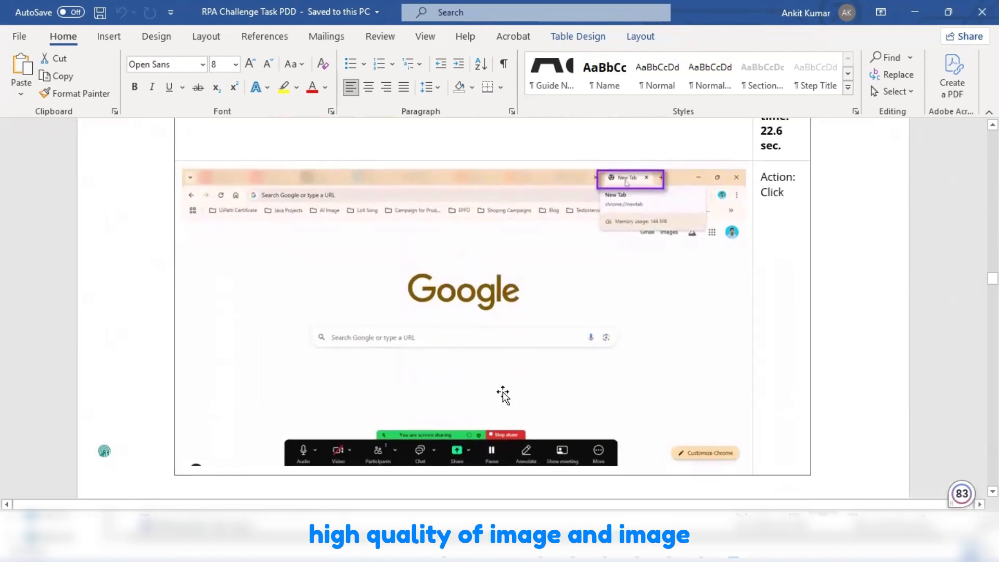
{"action": "scroll", "coordinate": [503, 395], "scroll_direction": "down", "scroll_amount": 2}
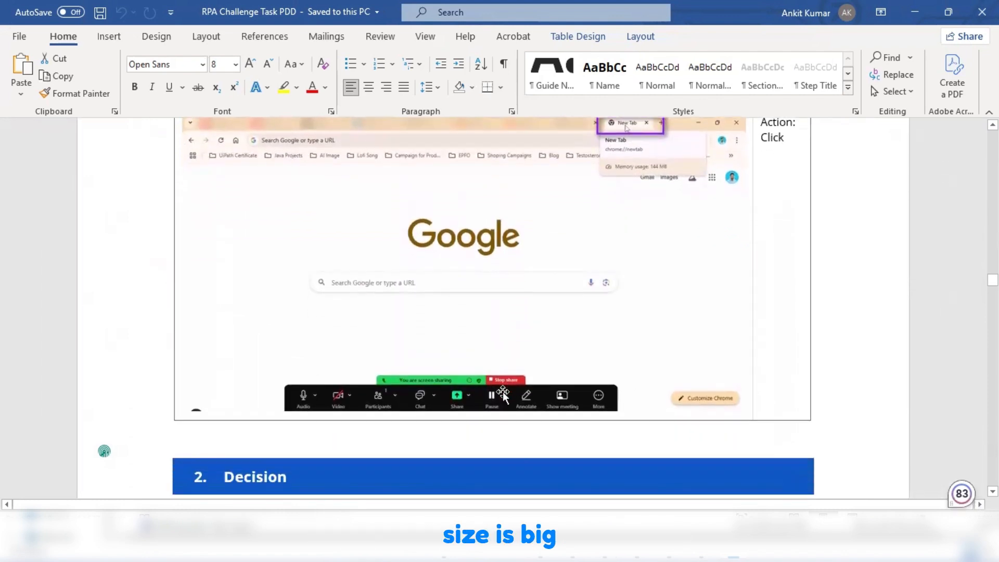
{"action": "scroll", "coordinate": [503, 392], "scroll_direction": "up", "scroll_amount": 3}
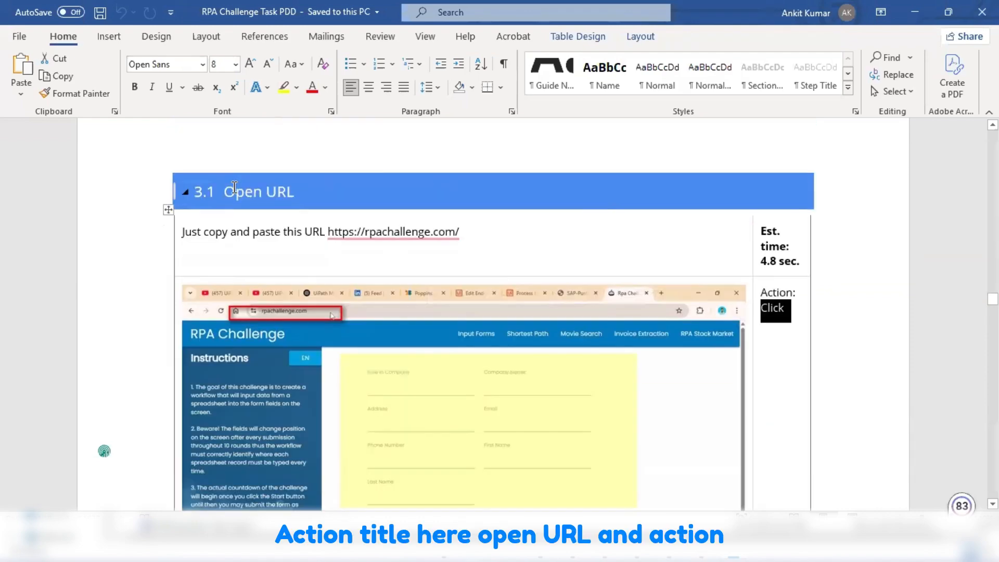
- Check the title, description and highlighted screenshot of action 3.1 Open URL in the exported document
{"action": "left_click_drag", "start_coordinate": [234, 188], "coordinate": [277, 191]}
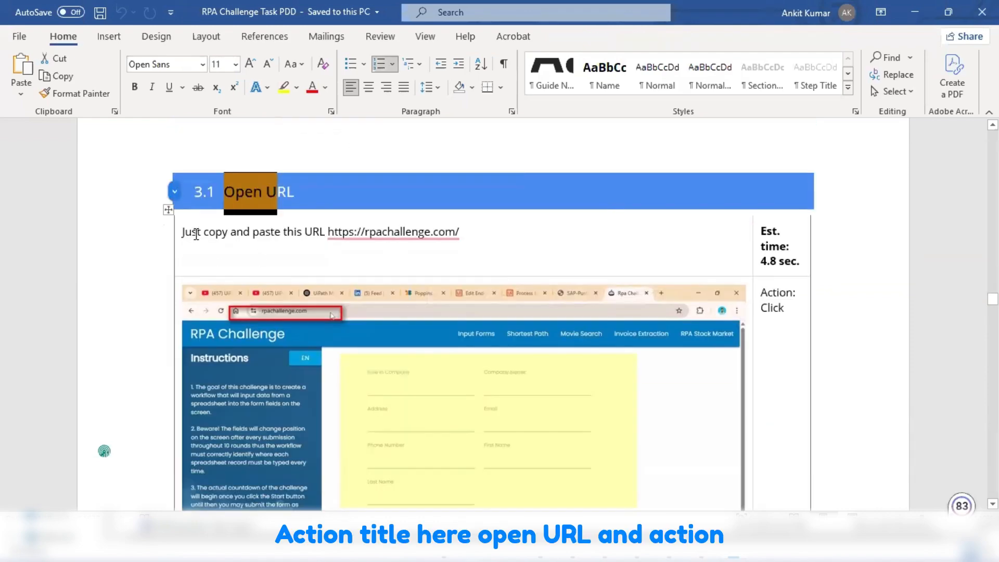
{"action": "left_click_drag", "start_coordinate": [196, 234], "coordinate": [462, 239]}
{"action": "left_click", "coordinate": [539, 234]}
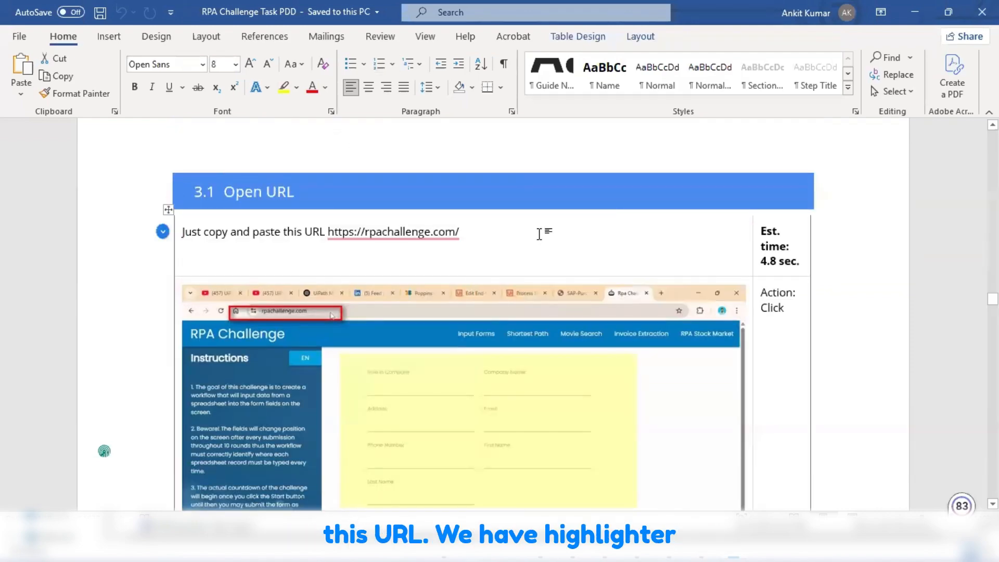
{"action": "scroll", "coordinate": [281, 197], "scroll_direction": "down", "scroll_amount": 3}
{"action": "left_click", "coordinate": [437, 275]}
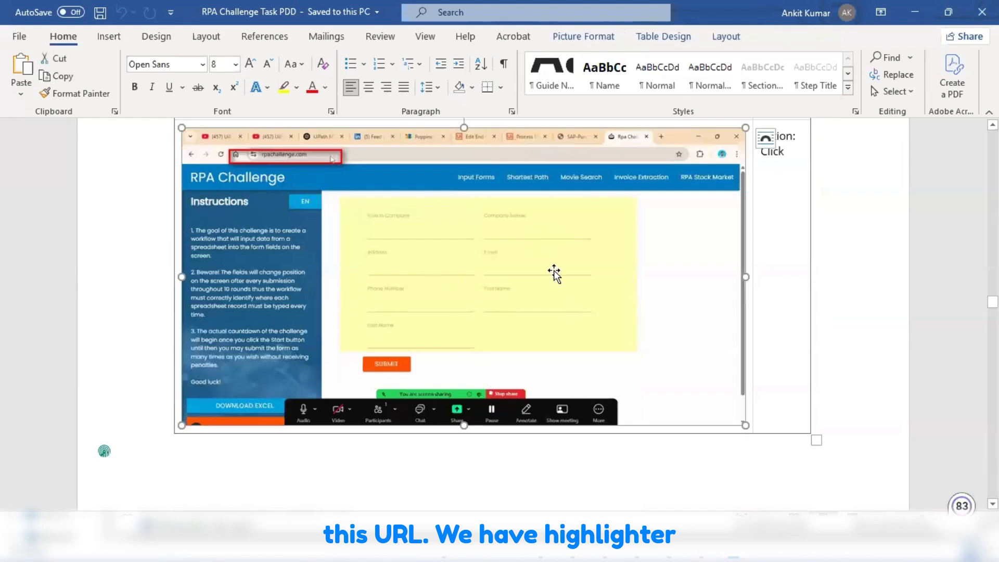
- Review the annotated screenshots of the following actions, including the numbered form fields, the arrow to Start and action 3.3
{"action": "scroll", "coordinate": [423, 463], "scroll_direction": "down", "scroll_amount": 4}
{"action": "scroll", "coordinate": [424, 468], "scroll_direction": "up", "scroll_amount": 9}
{"action": "scroll", "coordinate": [424, 469], "scroll_direction": "down", "scroll_amount": 4}
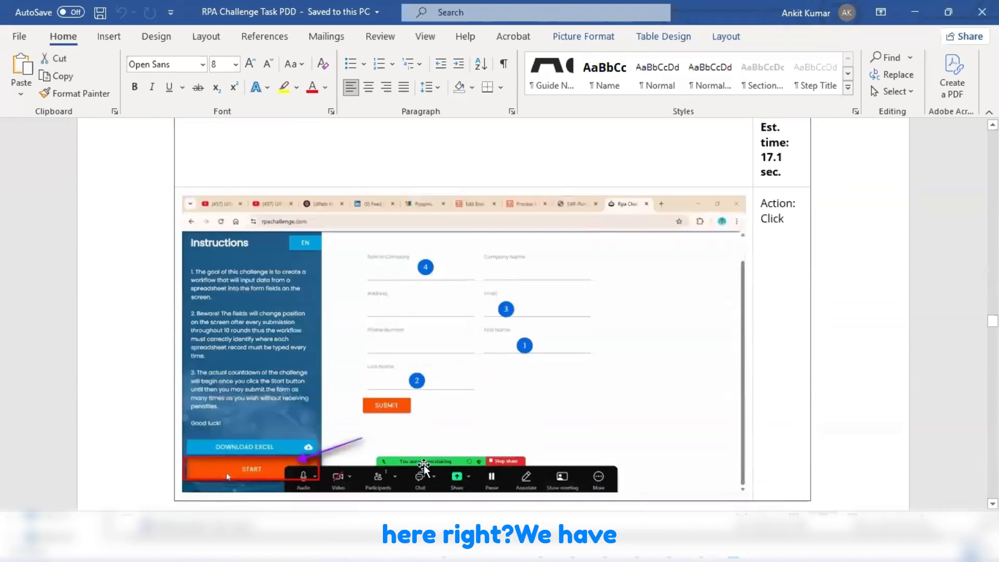
{"action": "scroll", "coordinate": [335, 424], "scroll_direction": "down", "scroll_amount": 2}
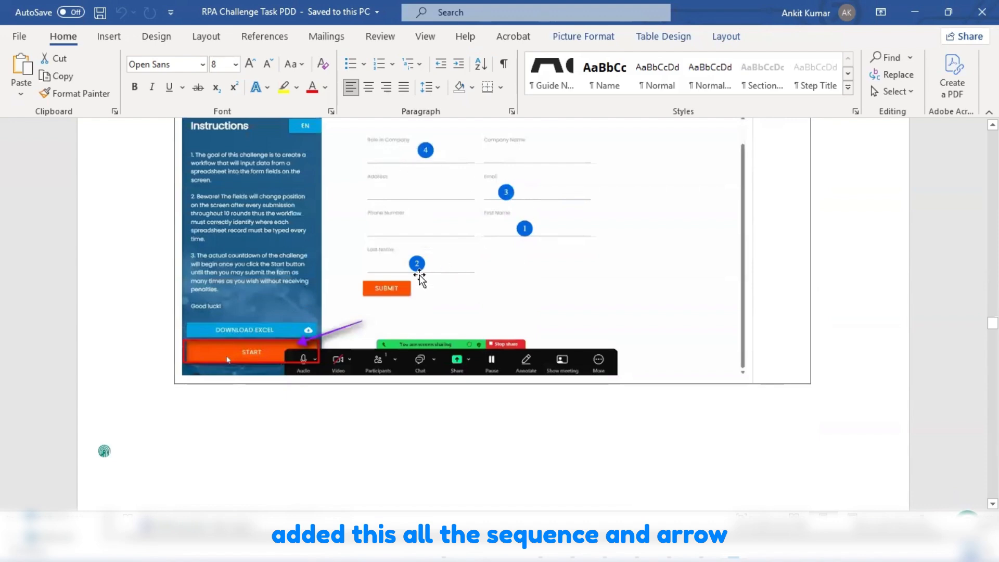
{"action": "scroll", "coordinate": [568, 352], "scroll_direction": "down", "scroll_amount": 5}
{"action": "scroll", "coordinate": [569, 354], "scroll_direction": "down", "scroll_amount": 2}
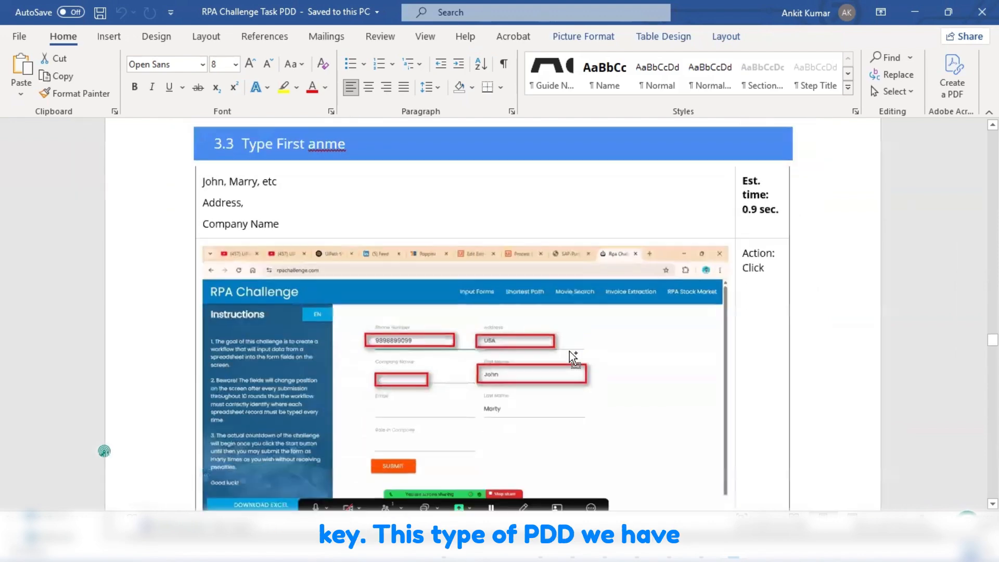
- Skim the rest of the document from Exceptions Handling to the Reporting section
{"action": "scroll", "coordinate": [569, 354], "scroll_direction": "down", "scroll_amount": 10}
{"action": "scroll", "coordinate": [570, 355], "scroll_direction": "down", "scroll_amount": 20}
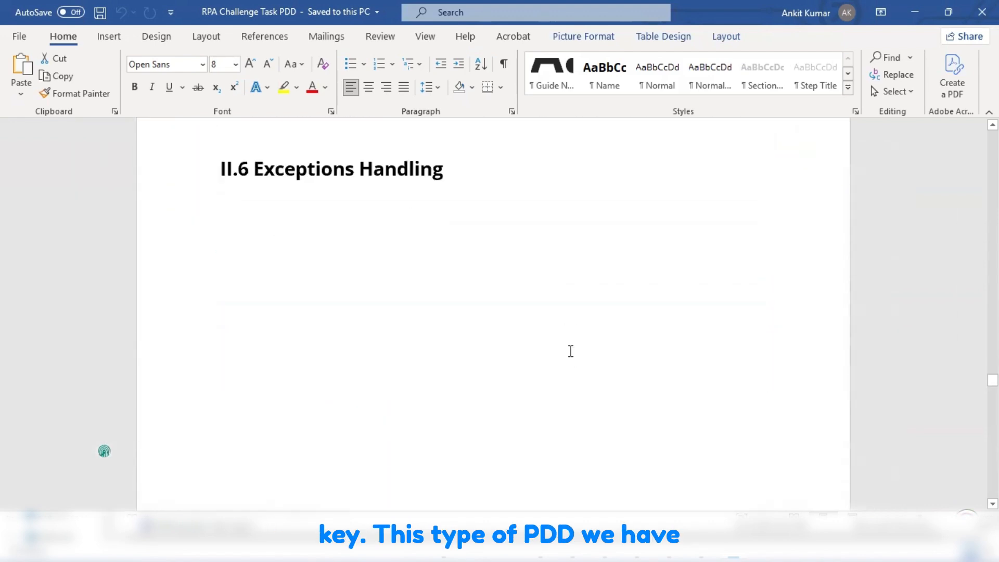
{"action": "scroll", "coordinate": [571, 351], "scroll_direction": "down", "scroll_amount": 20}
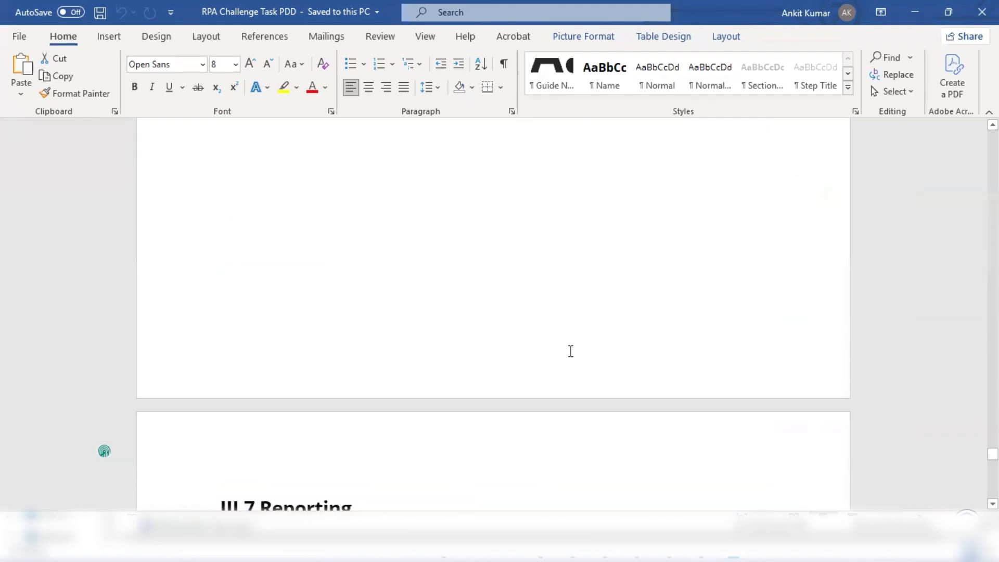
- Return to Task Capture, export the process to UiPath Studio with modern activities as sequence RPA Challenge Task PDD in Downloads, and open the exported file
{"action": "left_click", "coordinate": [922, 7]}
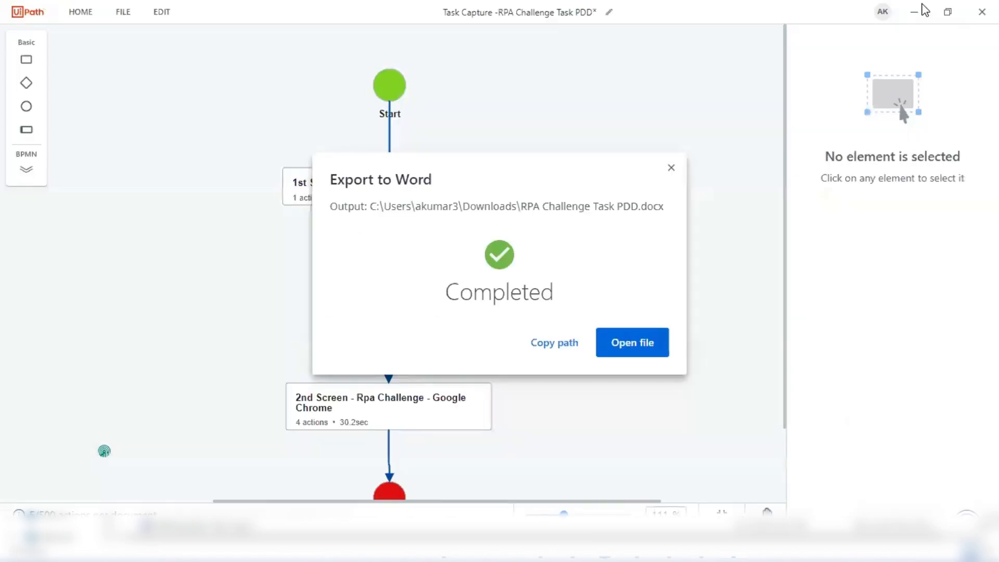
{"action": "left_click", "coordinate": [671, 168]}
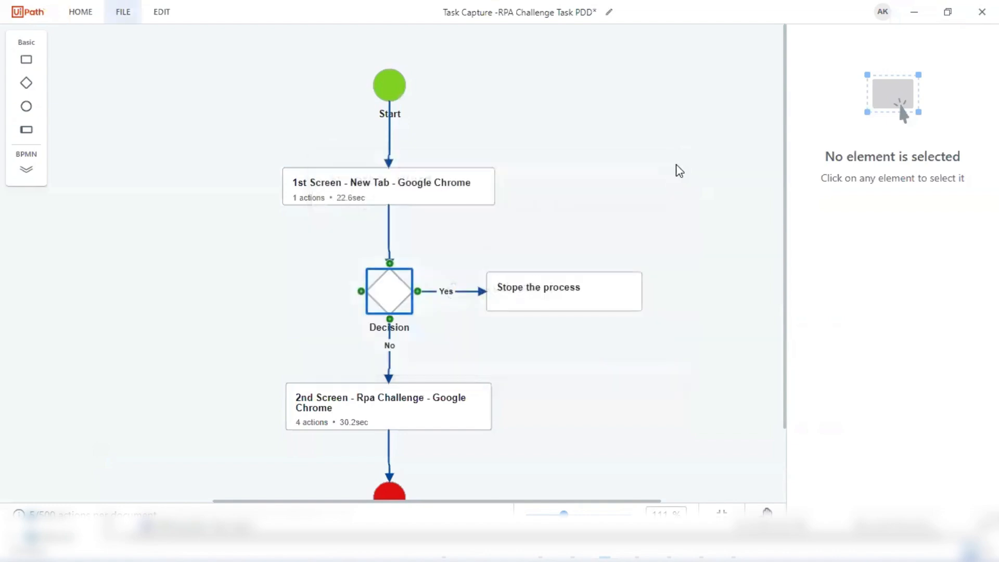
{"action": "left_click", "coordinate": [123, 17]}
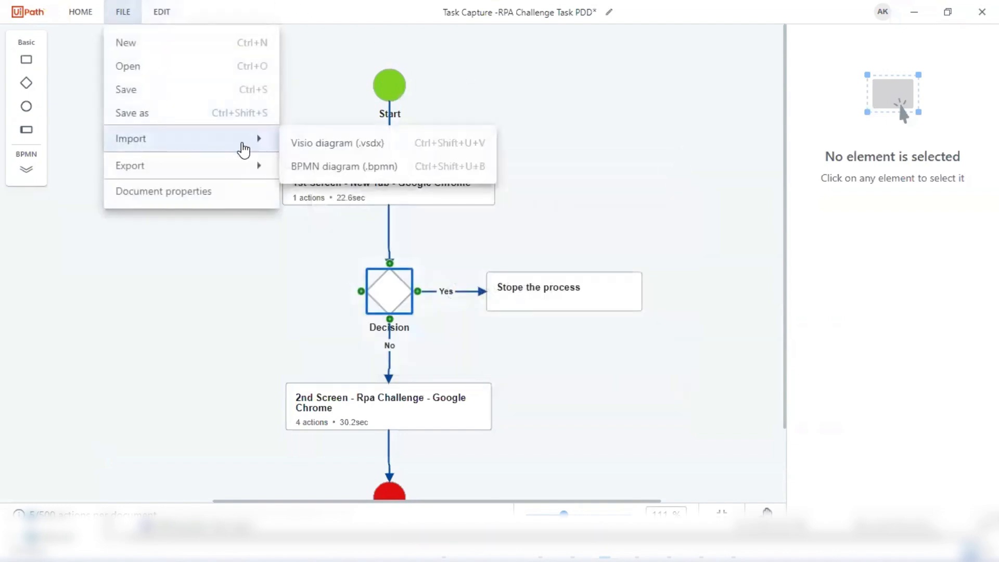
{"action": "mouse_move", "coordinate": [256, 167]}
{"action": "left_click", "coordinate": [385, 194]}
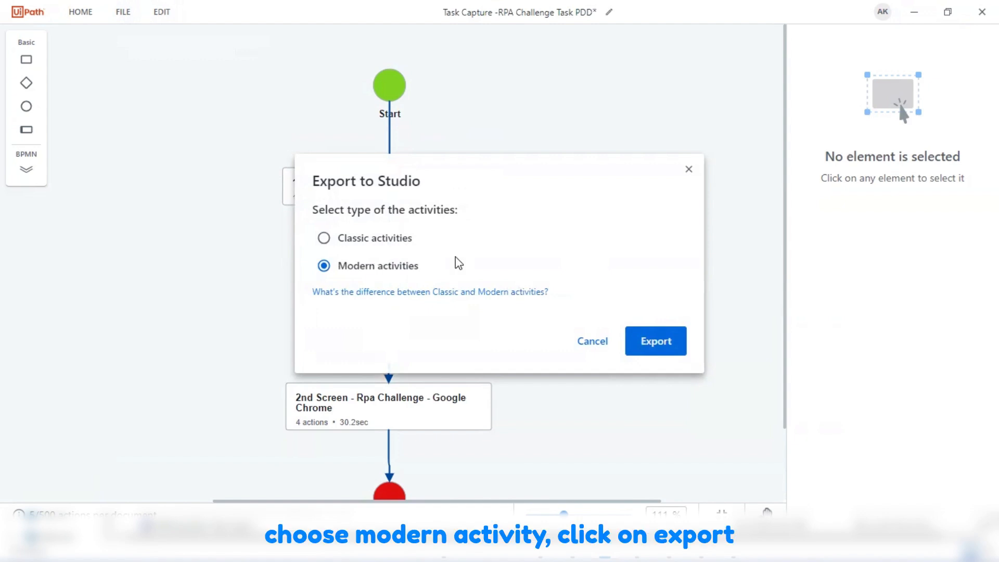
{"action": "left_click", "coordinate": [647, 348]}
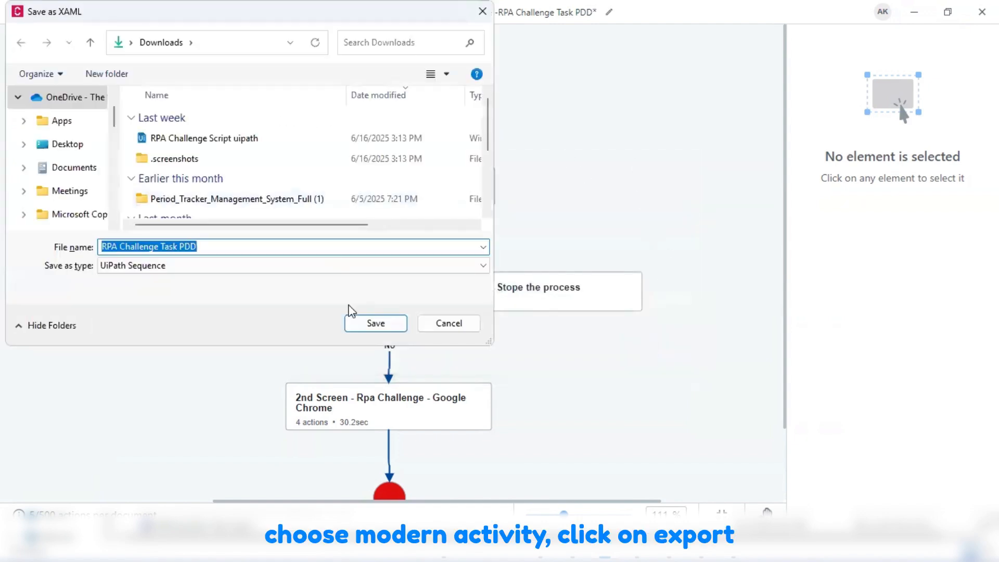
{"action": "left_click", "coordinate": [394, 327]}
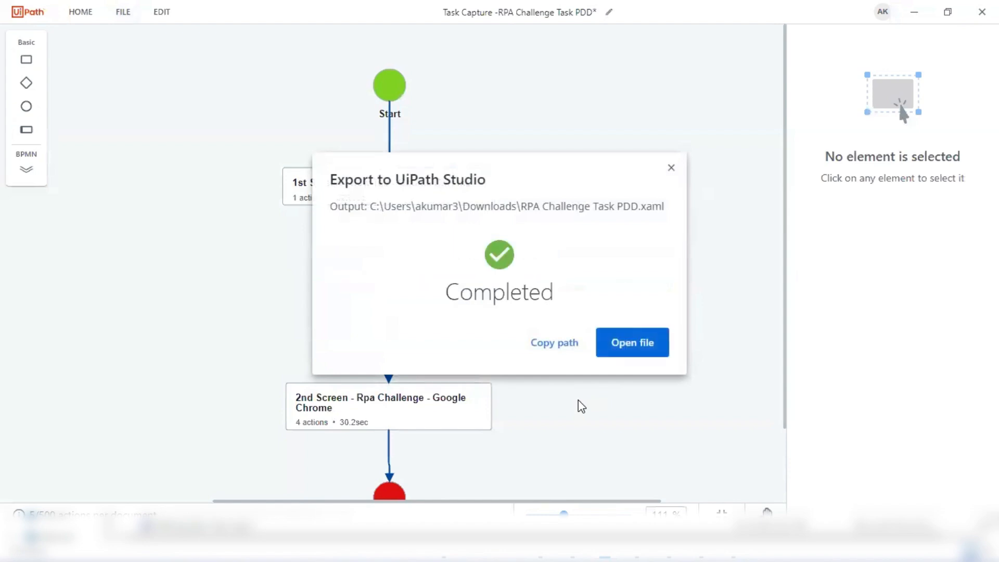
{"action": "left_click", "coordinate": [633, 343]}
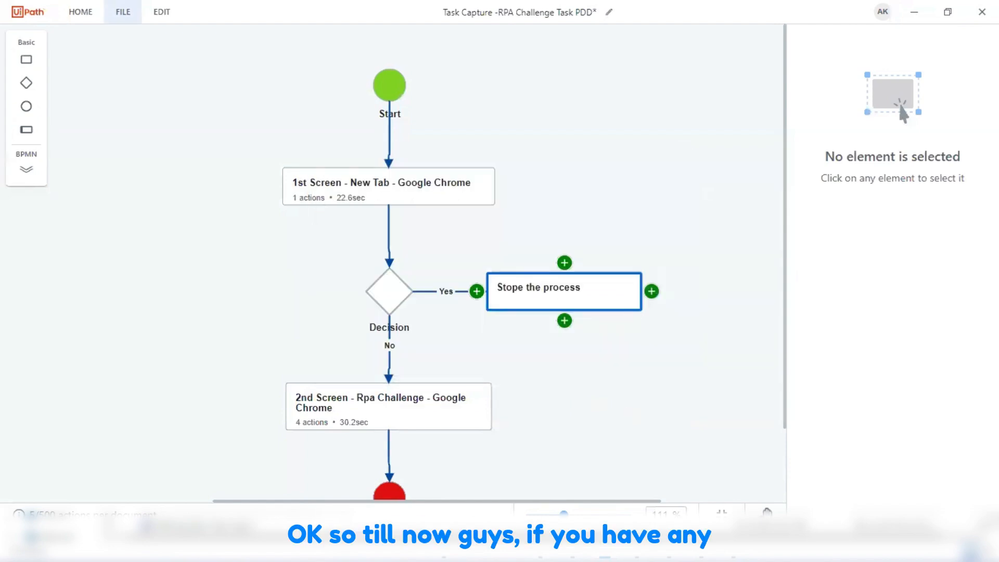
- Switch to Chrome and bring up the UiPath tutorial channel page on YouTube
{"action": "mouse_move", "coordinate": [541, 549]}
{"action": "left_click", "coordinate": [476, 467]}
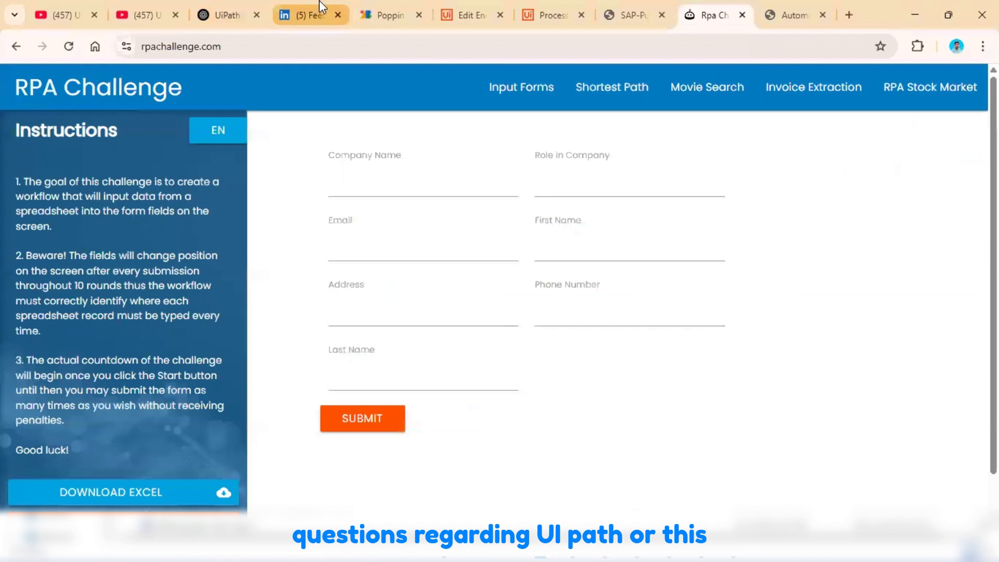
{"action": "left_click", "coordinate": [96, 1]}
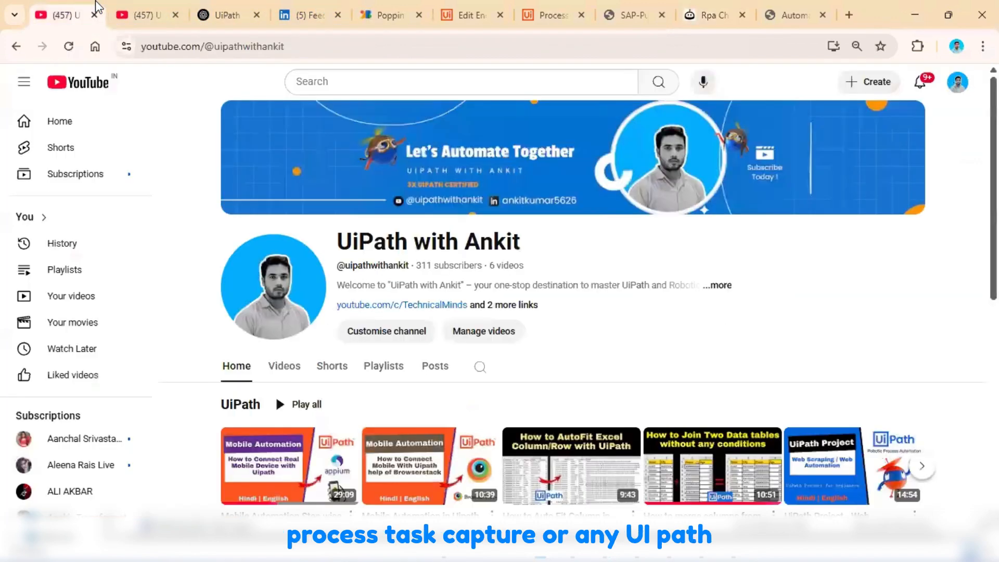